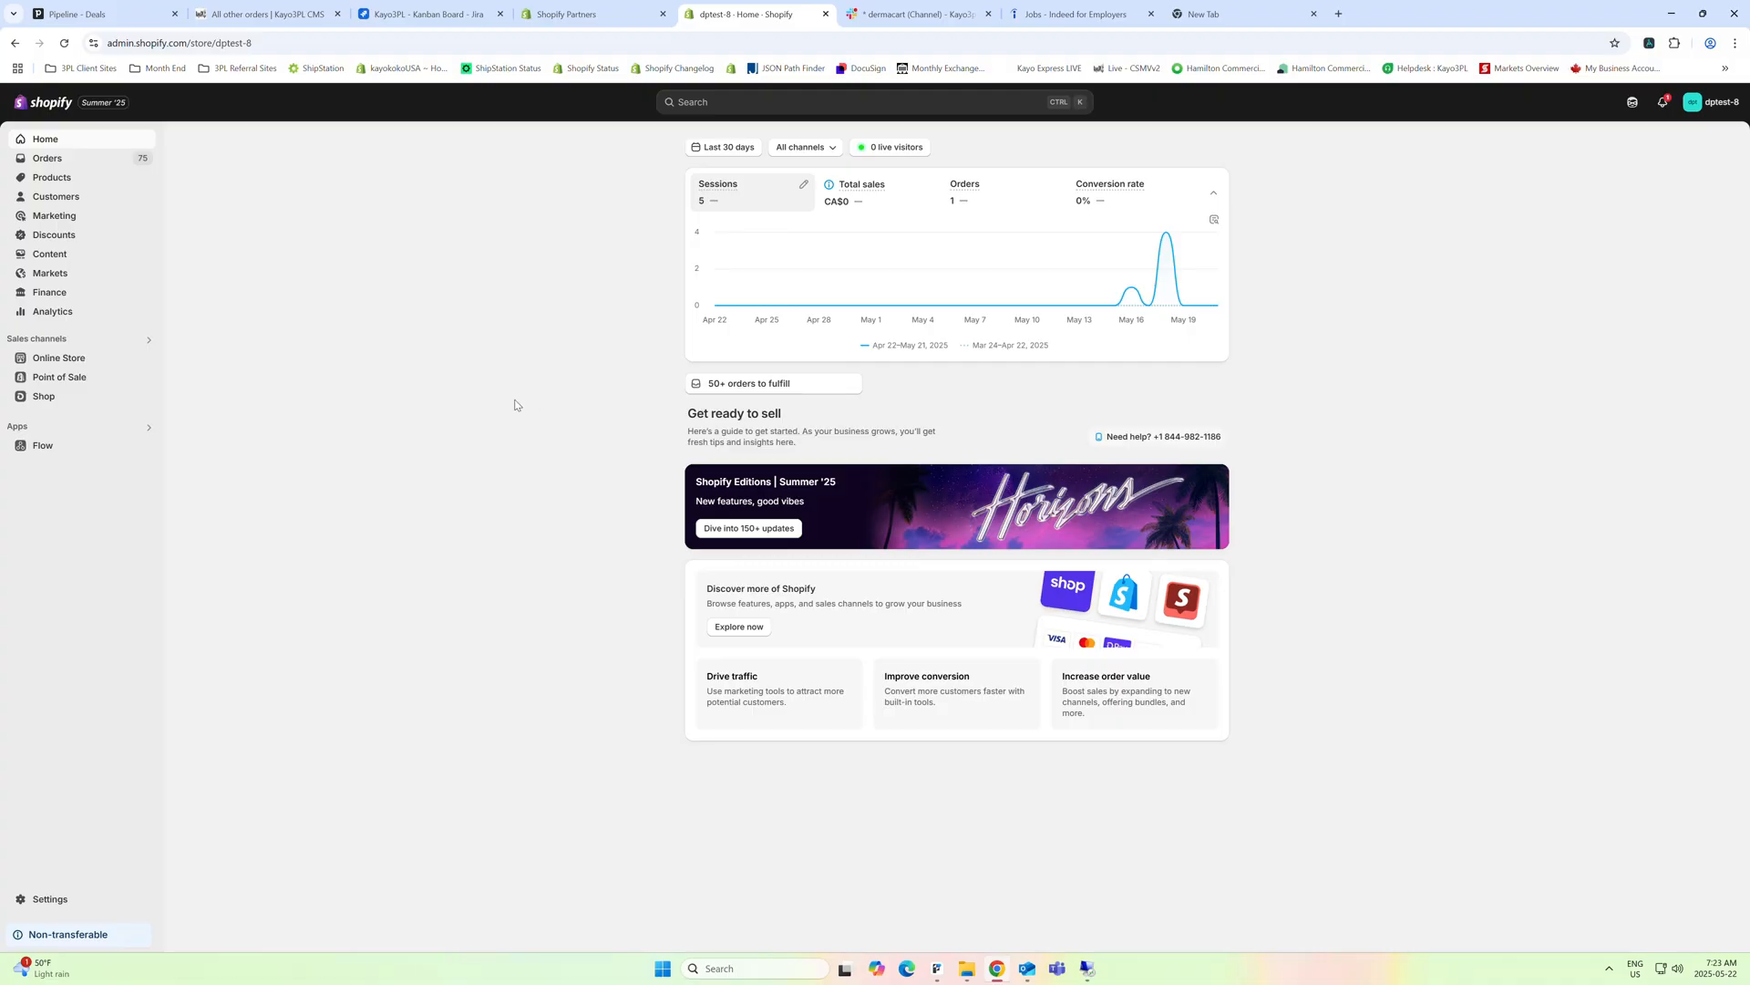
Review the Pre-Orders location and its name in the store's location settings, leaving the name as it is, and close the settings
{"action": "left_click", "coordinate": [50, 900]}
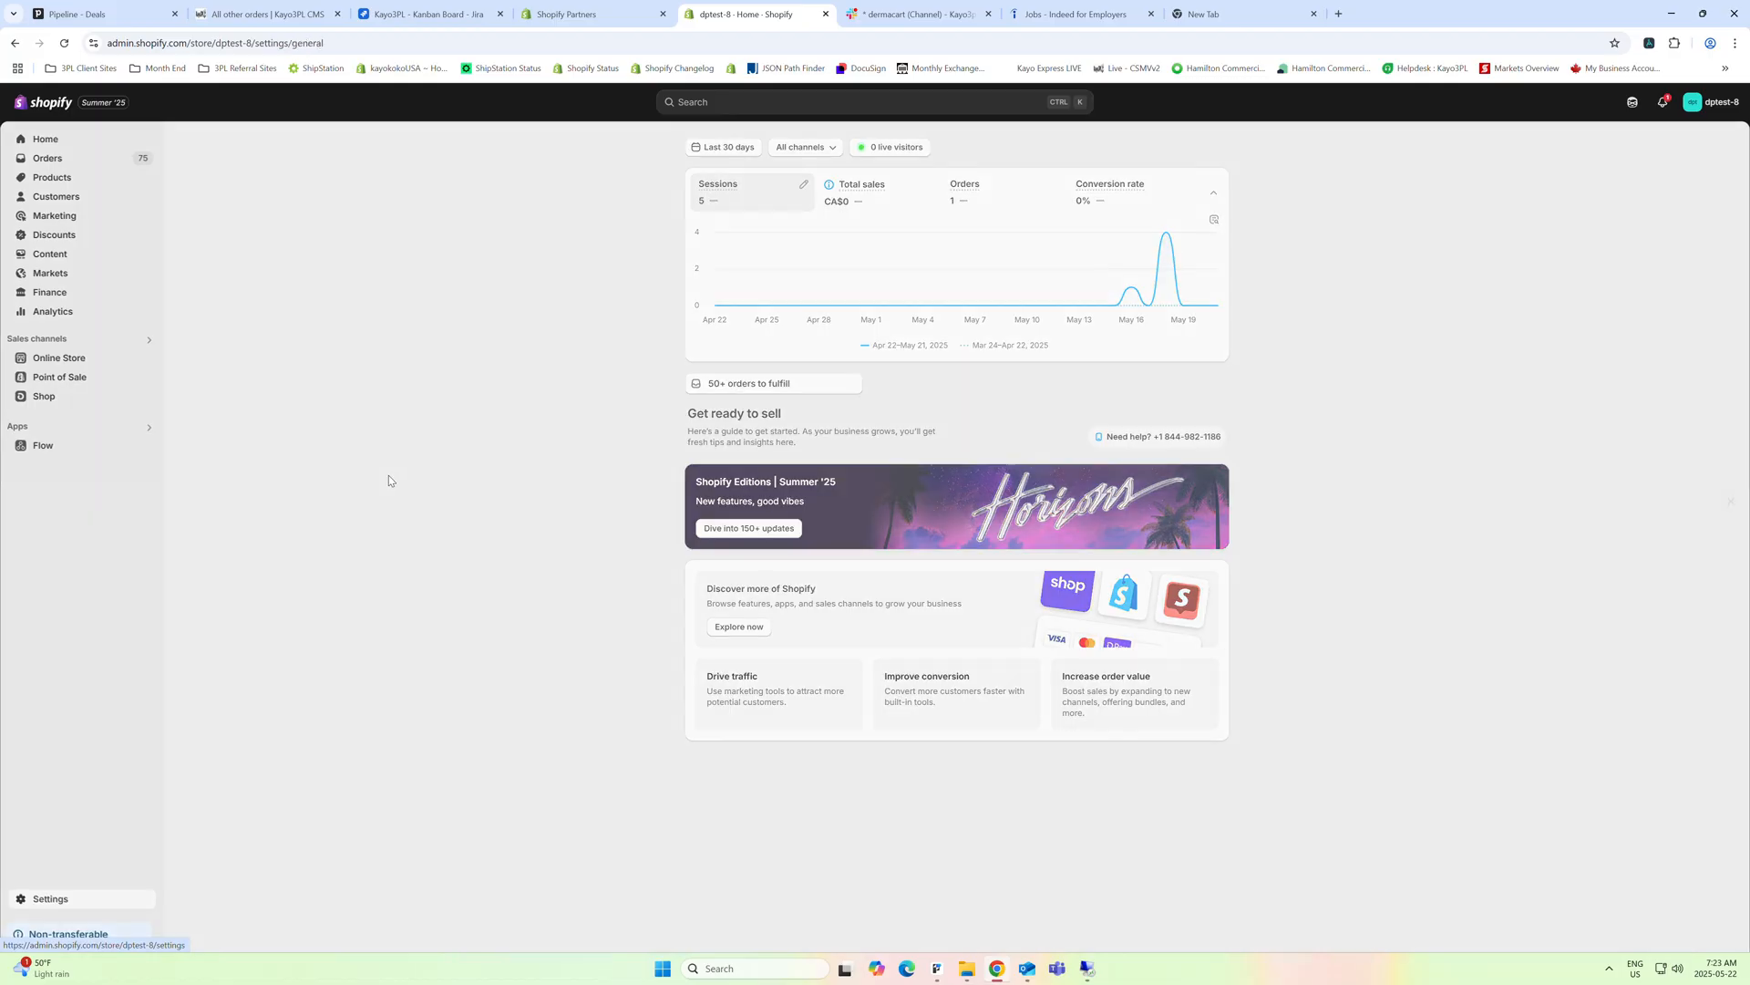
{"action": "left_click", "coordinate": [565, 432]}
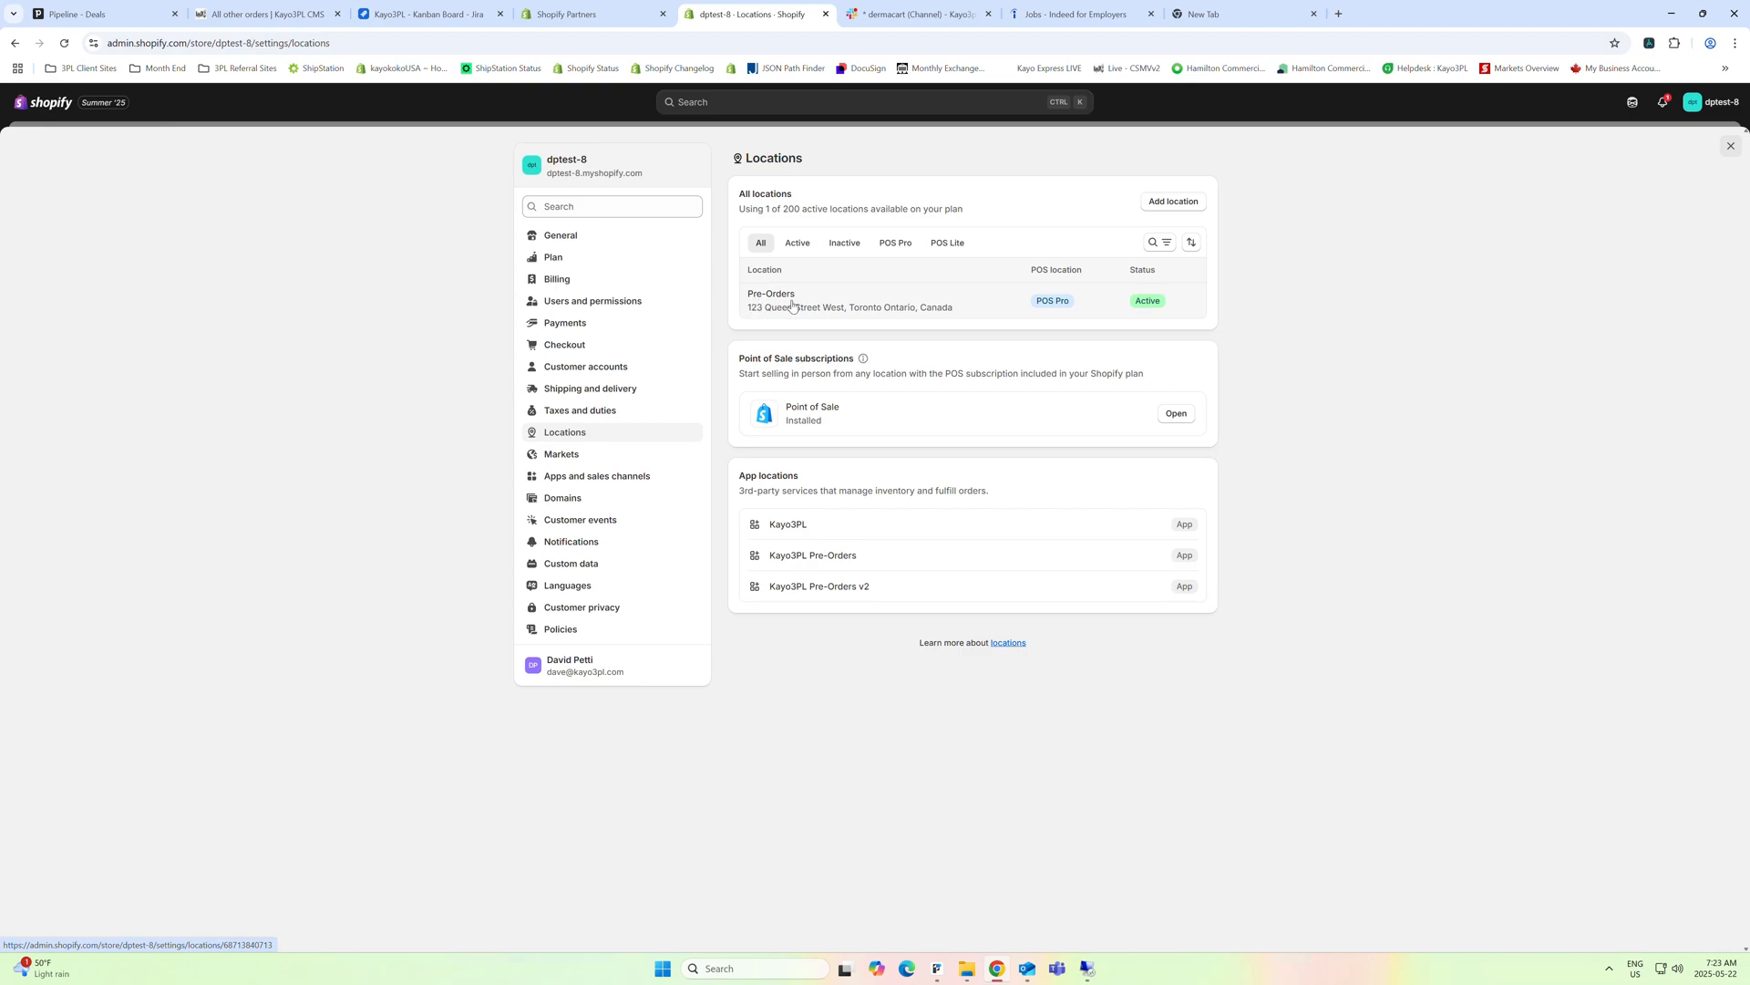
{"action": "left_click", "coordinate": [859, 306]}
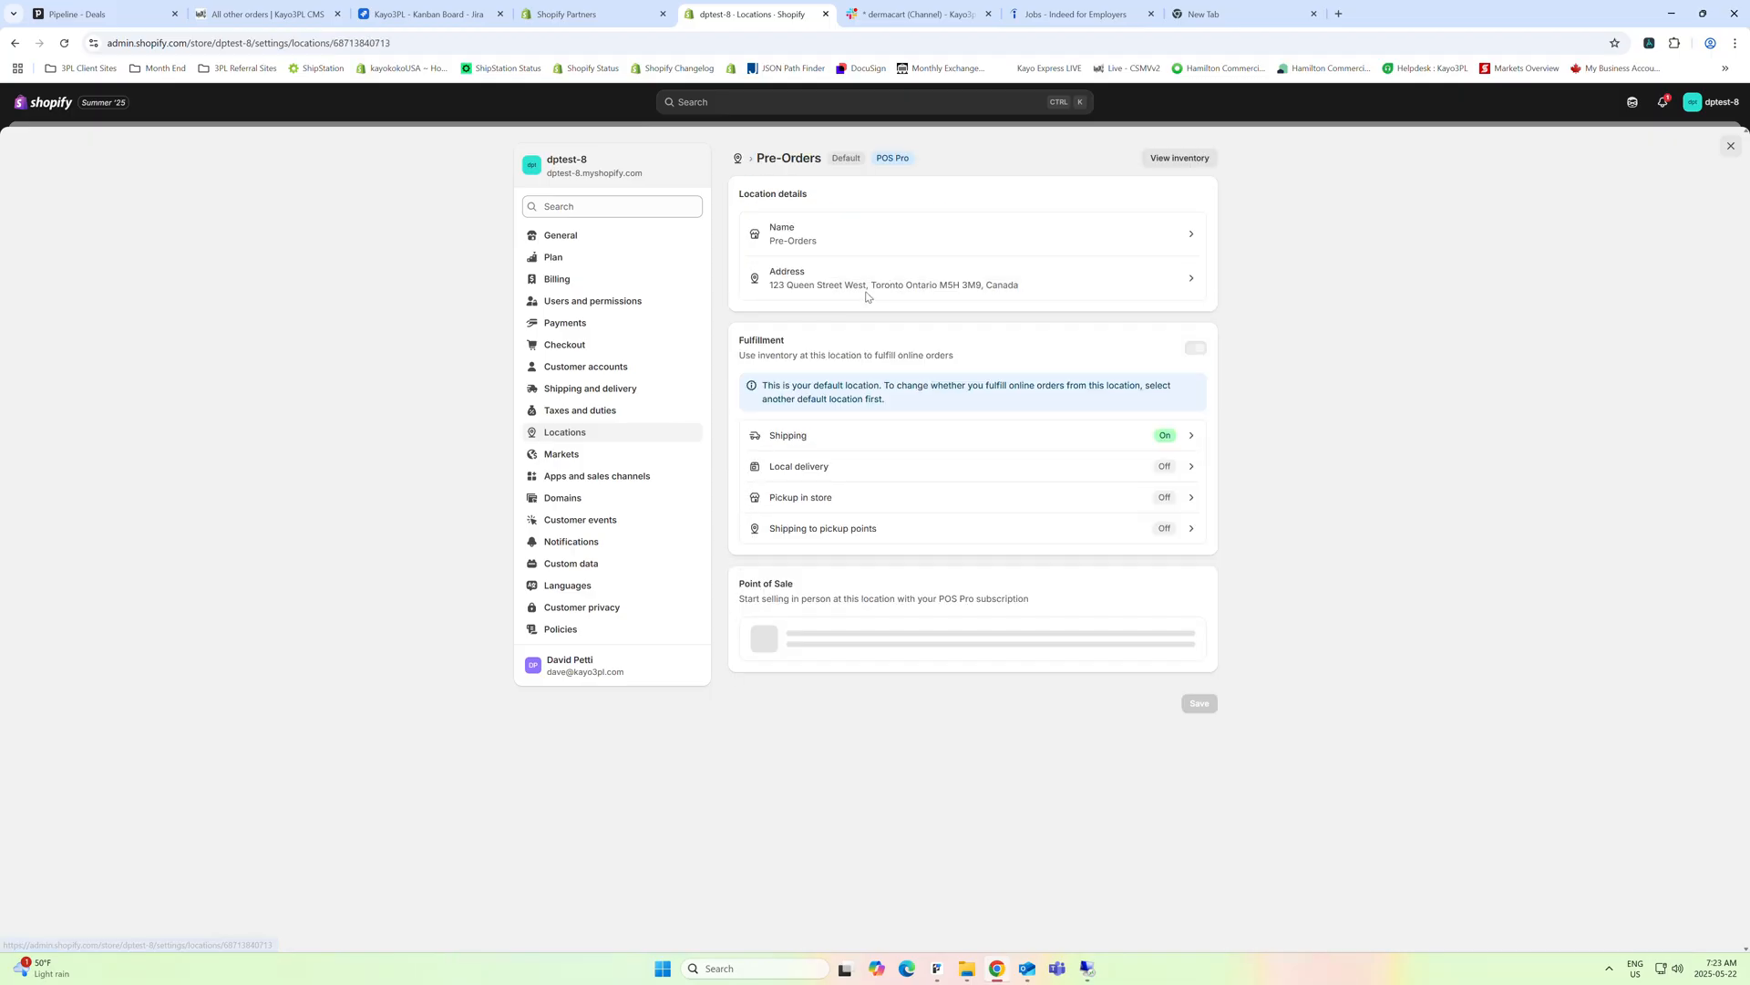
{"action": "left_click", "coordinate": [851, 235]}
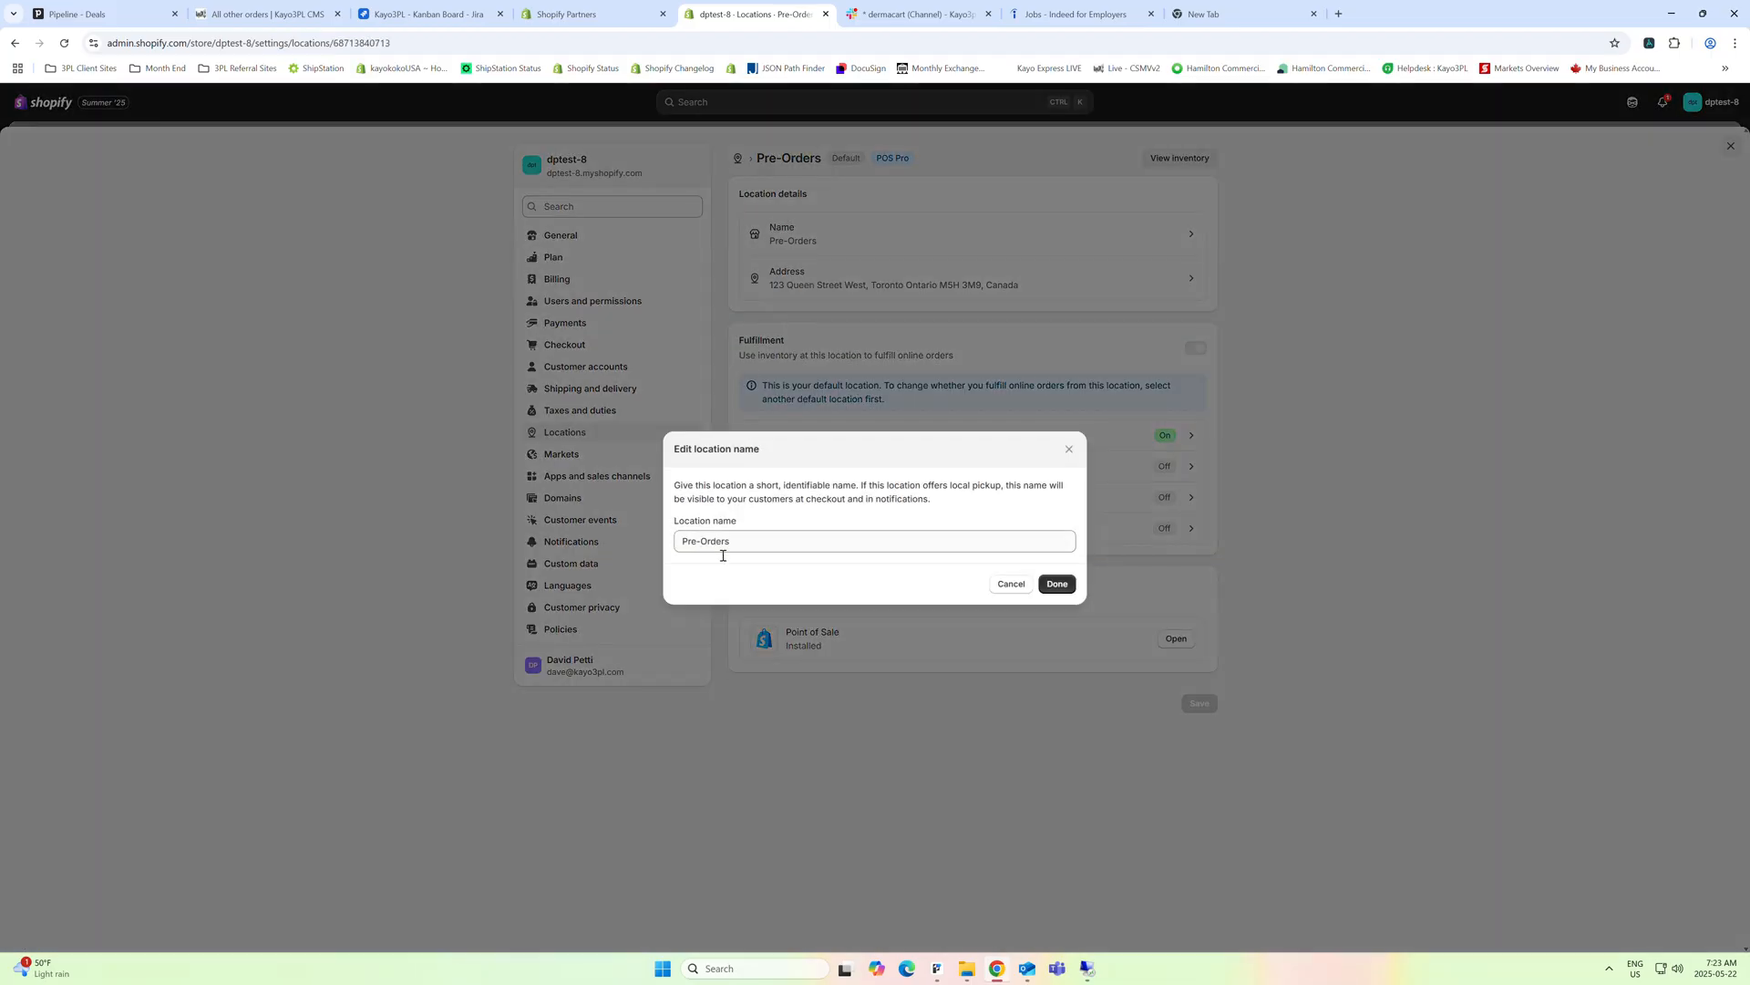
{"action": "left_click", "coordinate": [997, 586]}
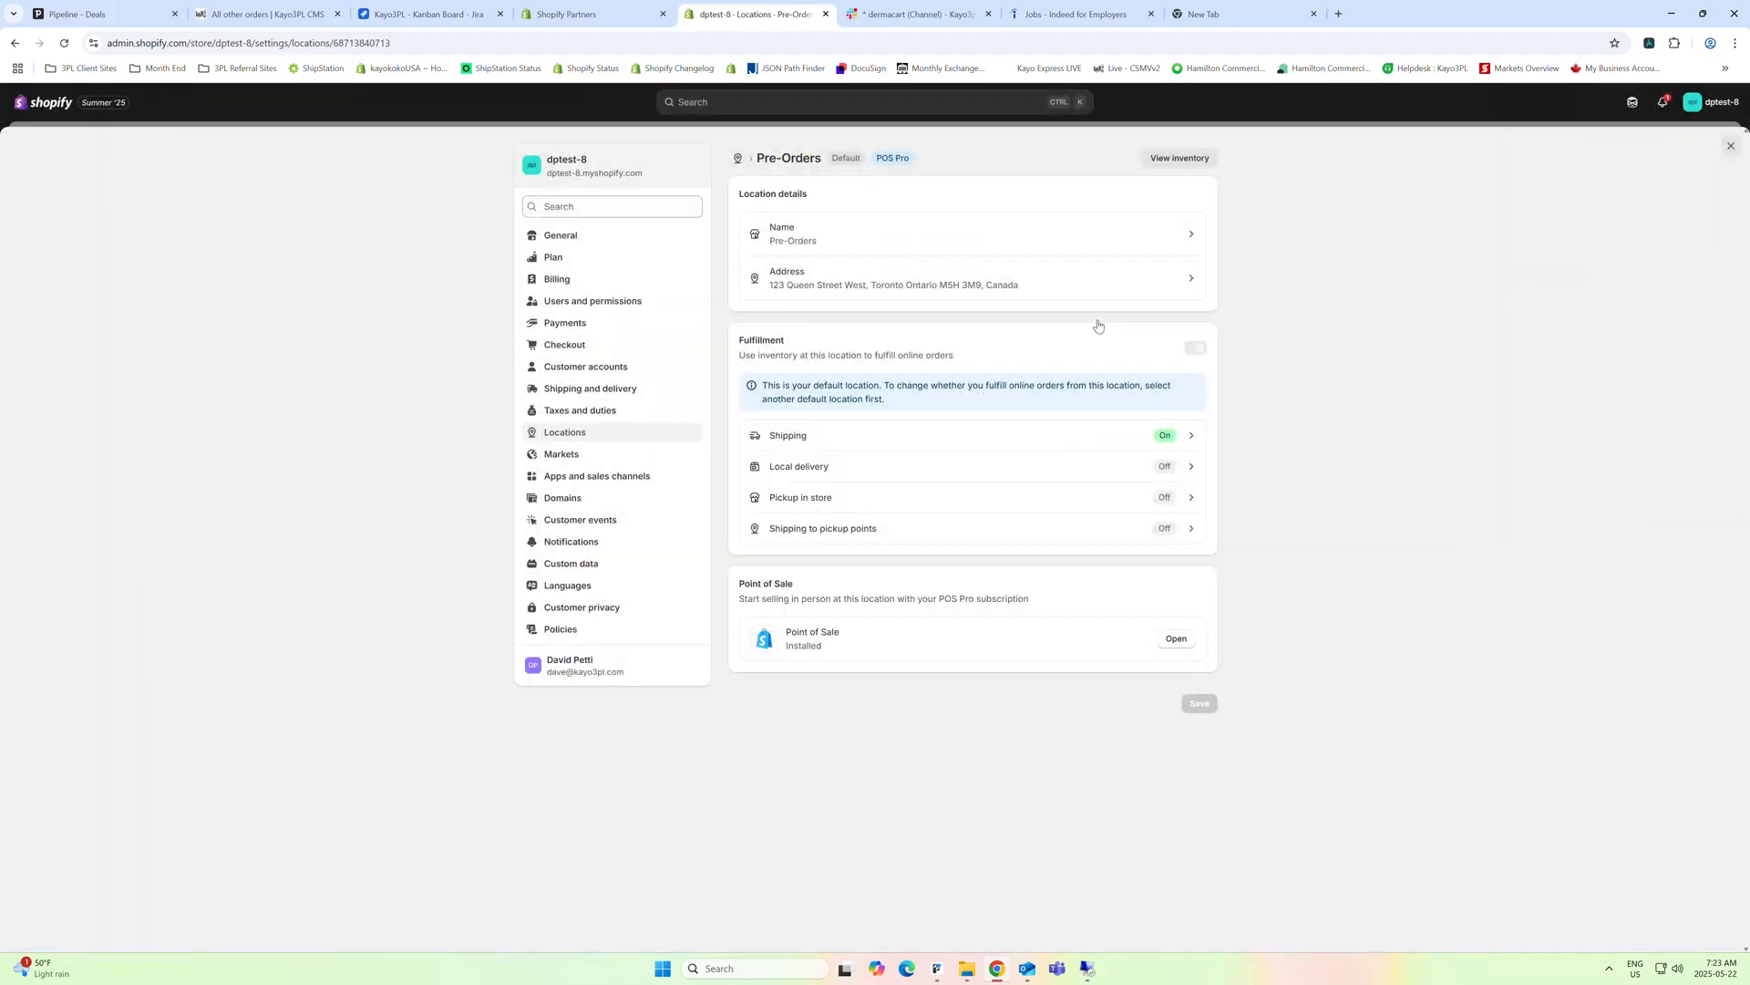
{"action": "left_click", "coordinate": [1731, 143]}
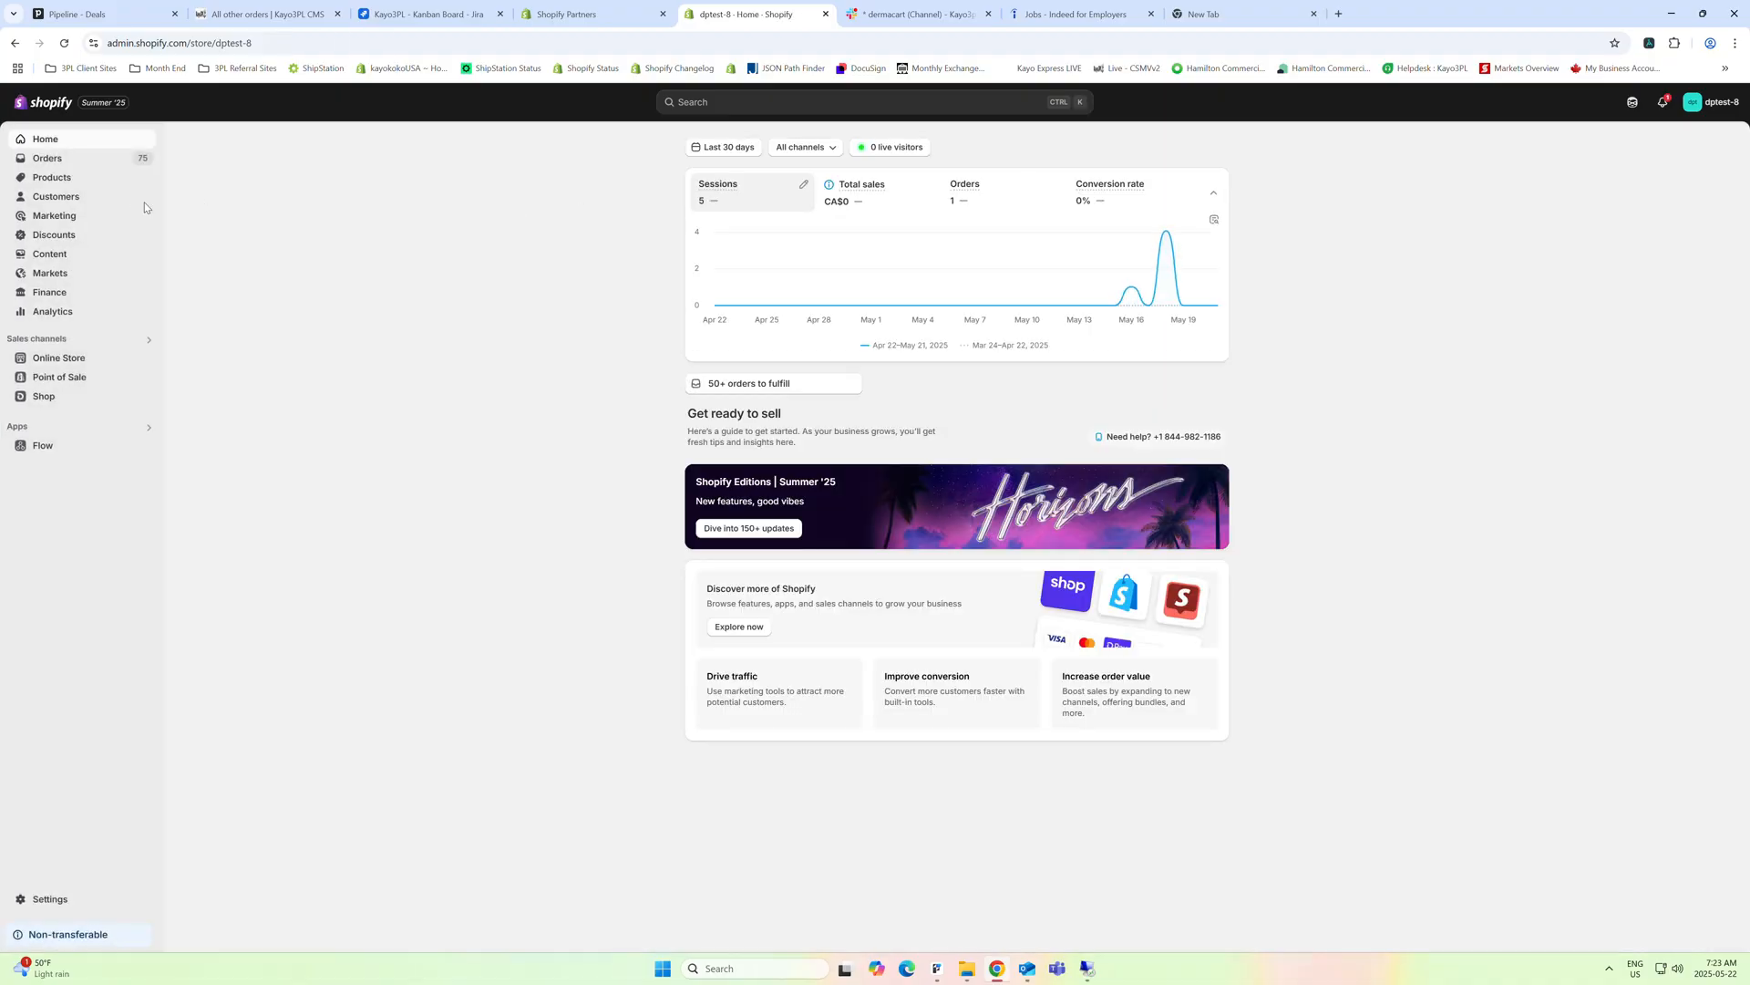
Set the available quantity of product test 3 at the Kayo3PL location to 0
{"action": "left_click", "coordinate": [88, 177]}
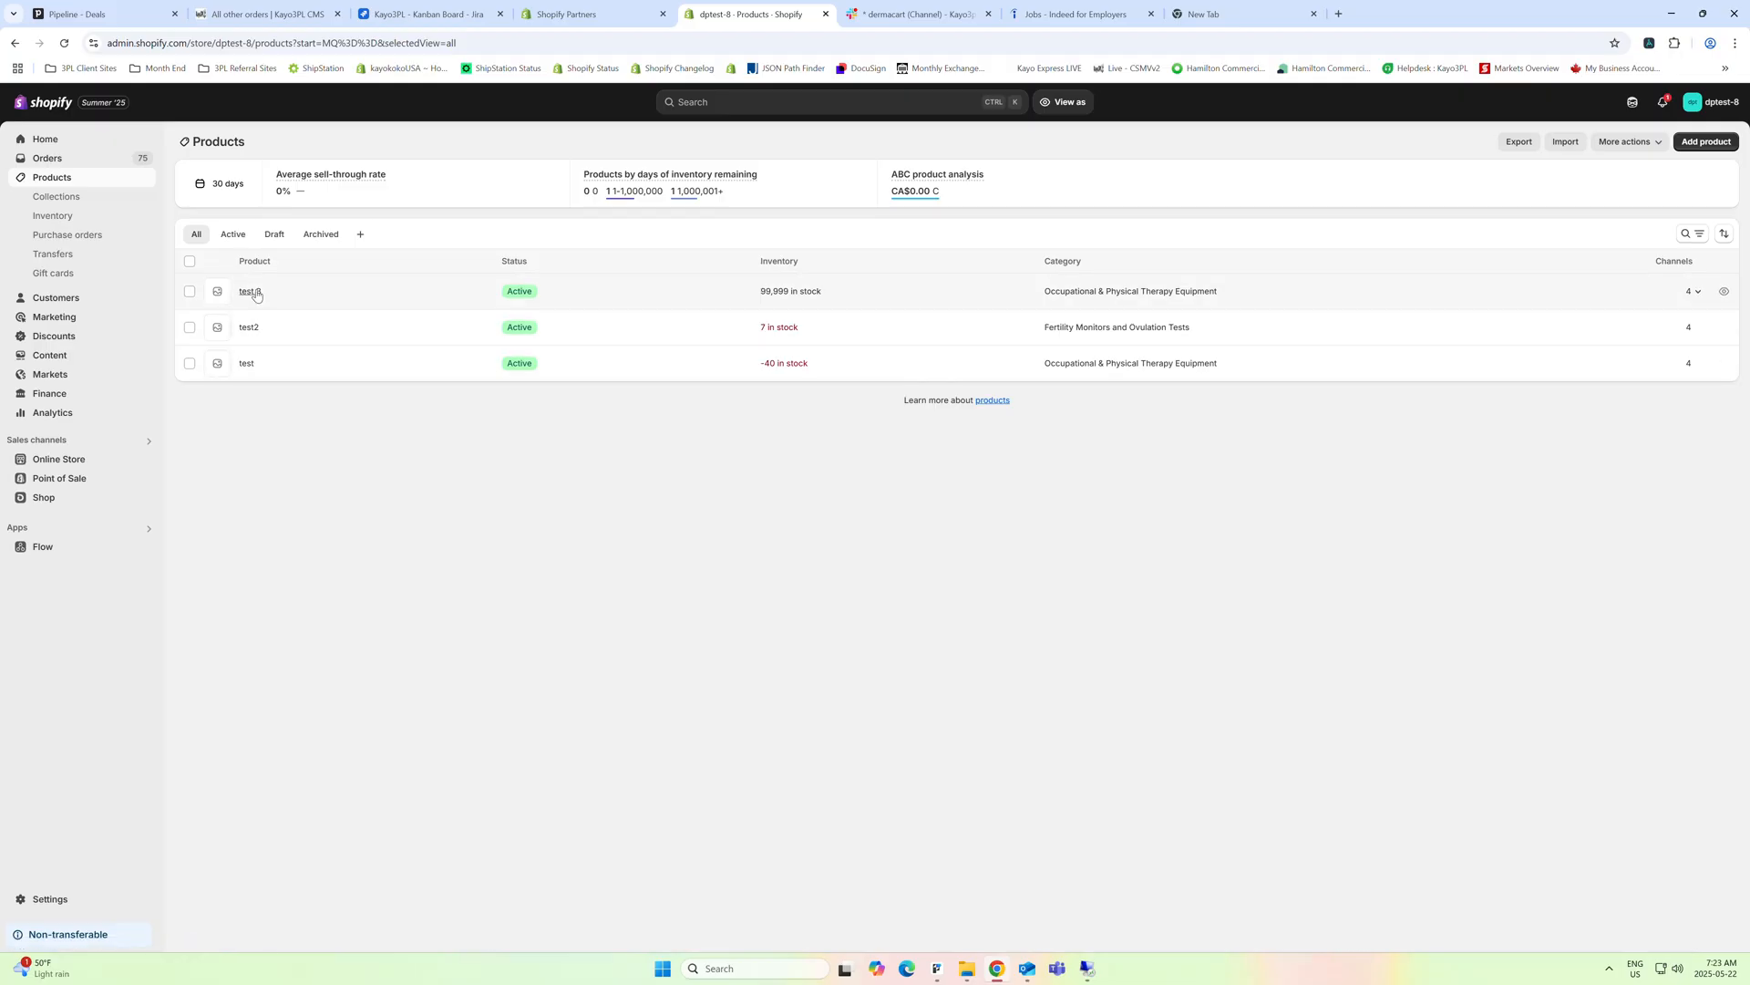
{"action": "left_click", "coordinate": [285, 294]}
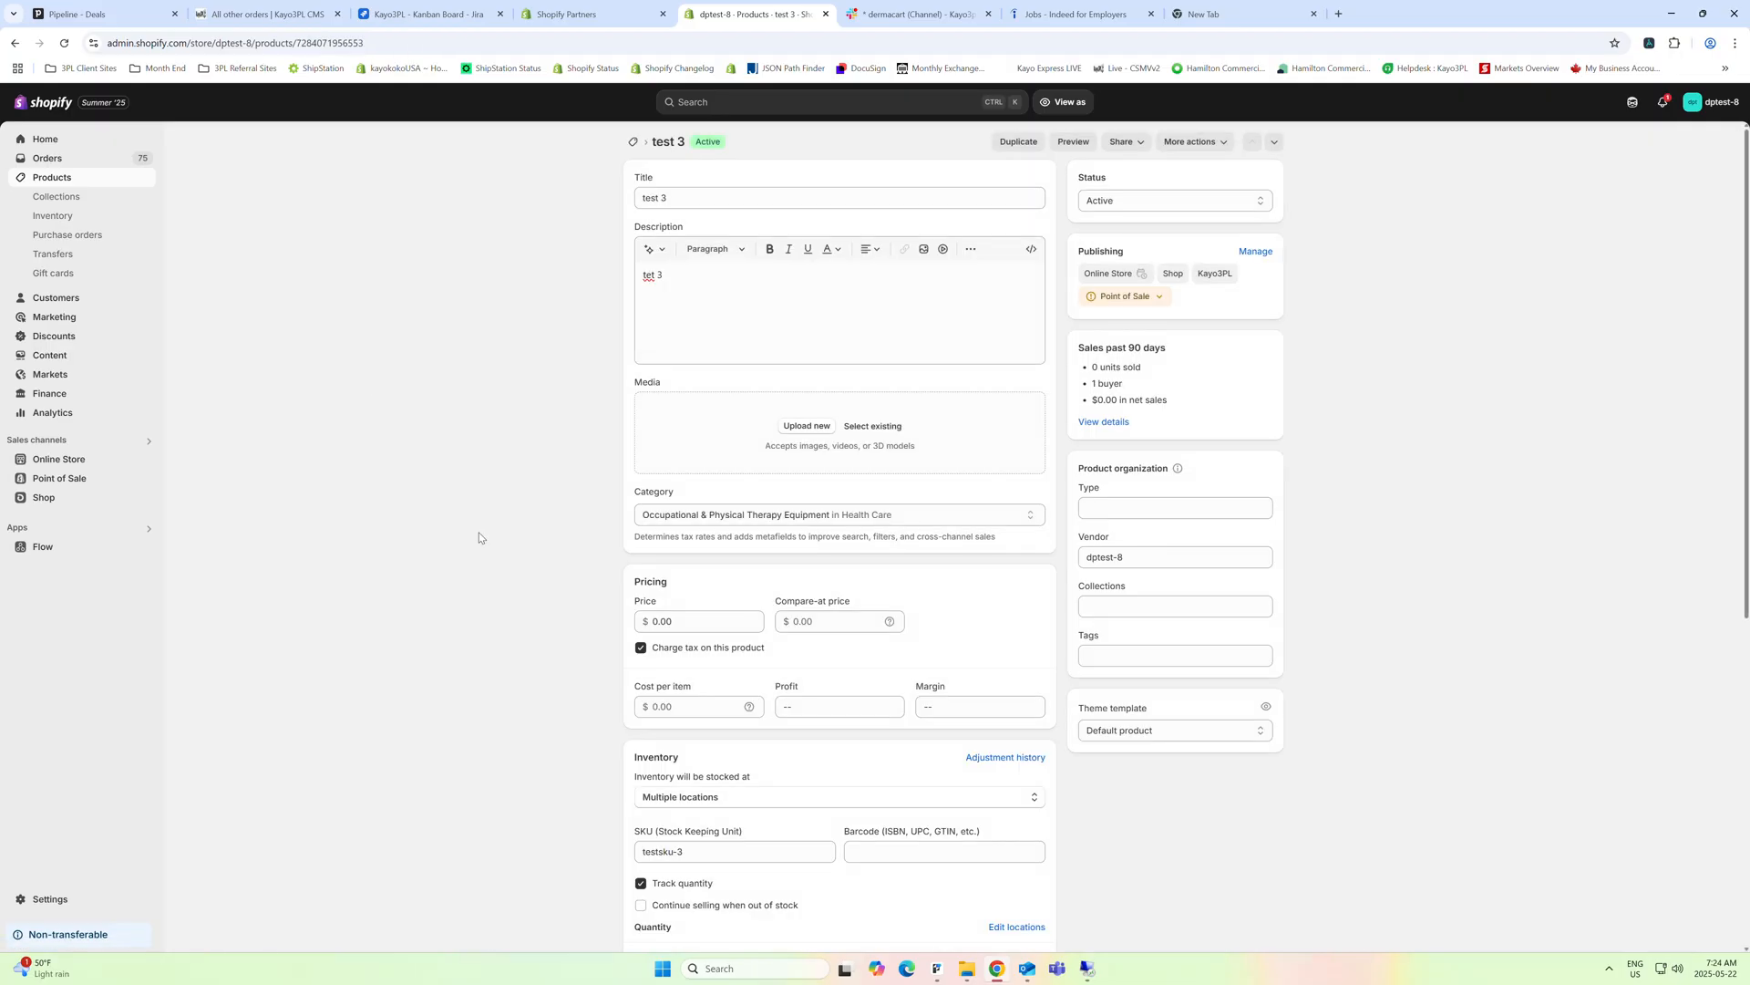
{"action": "scroll", "coordinate": [481, 536], "scroll_direction": "down", "scroll_amount": 3}
{"action": "scroll", "coordinate": [471, 638], "scroll_direction": "down", "scroll_amount": 2}
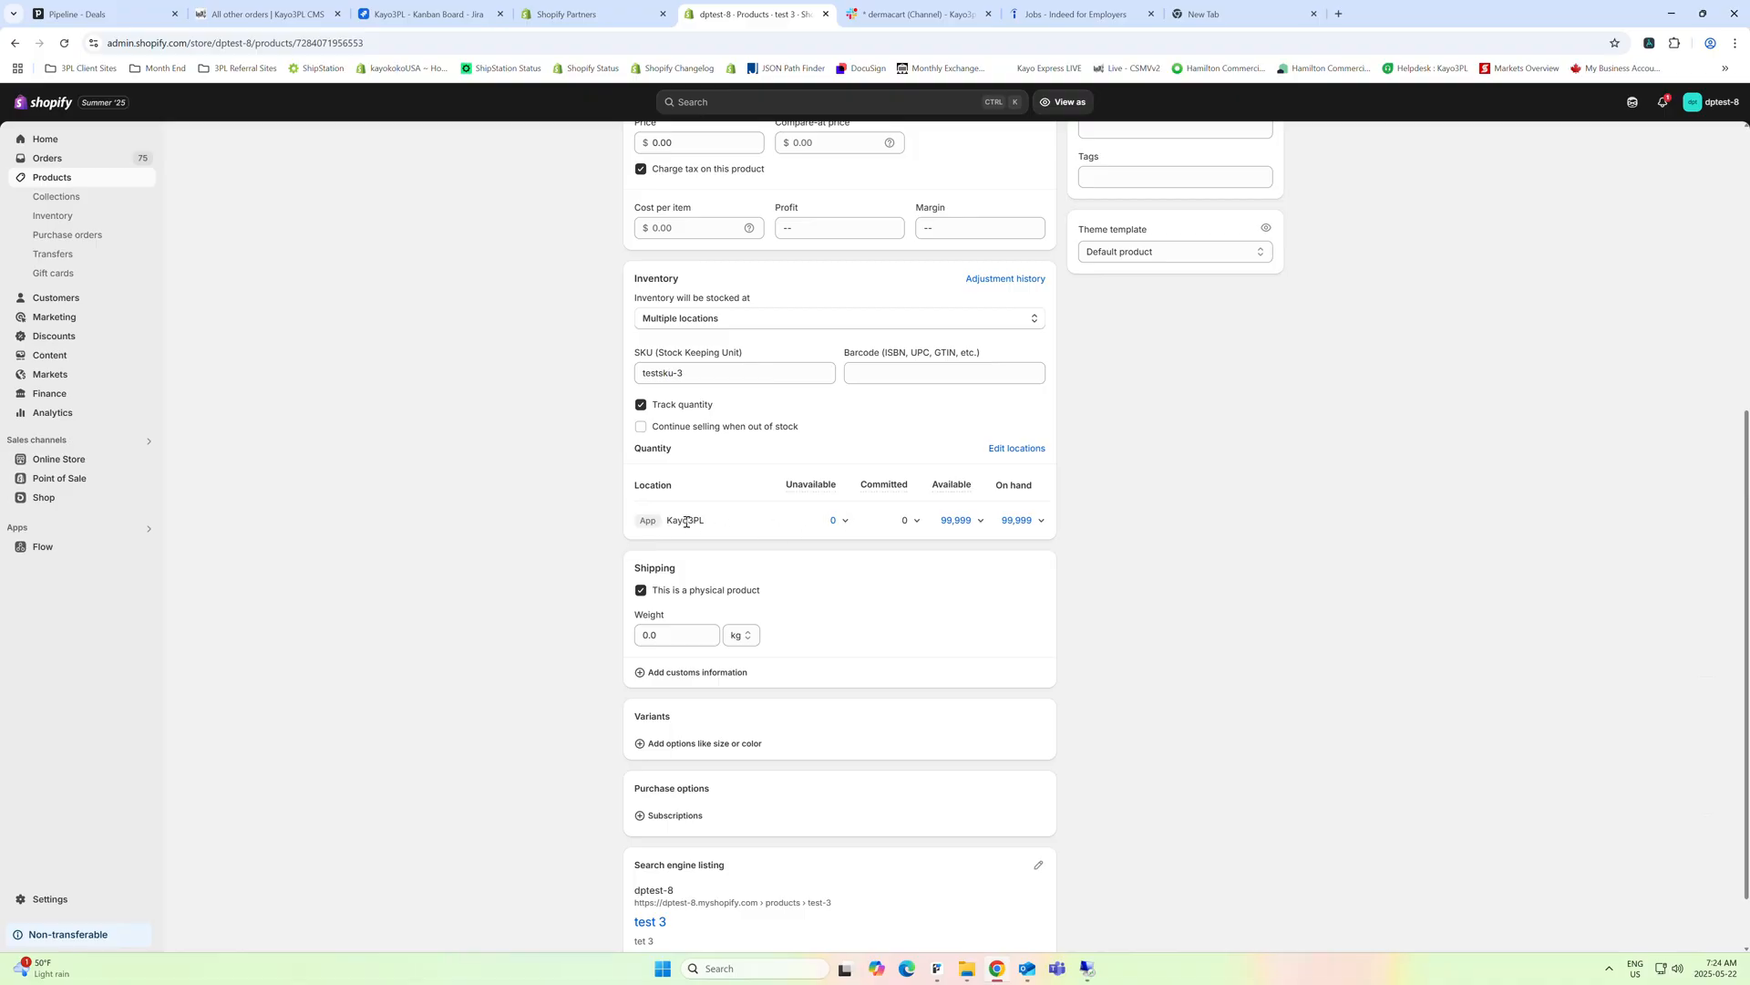
{"action": "left_click", "coordinate": [956, 520]}
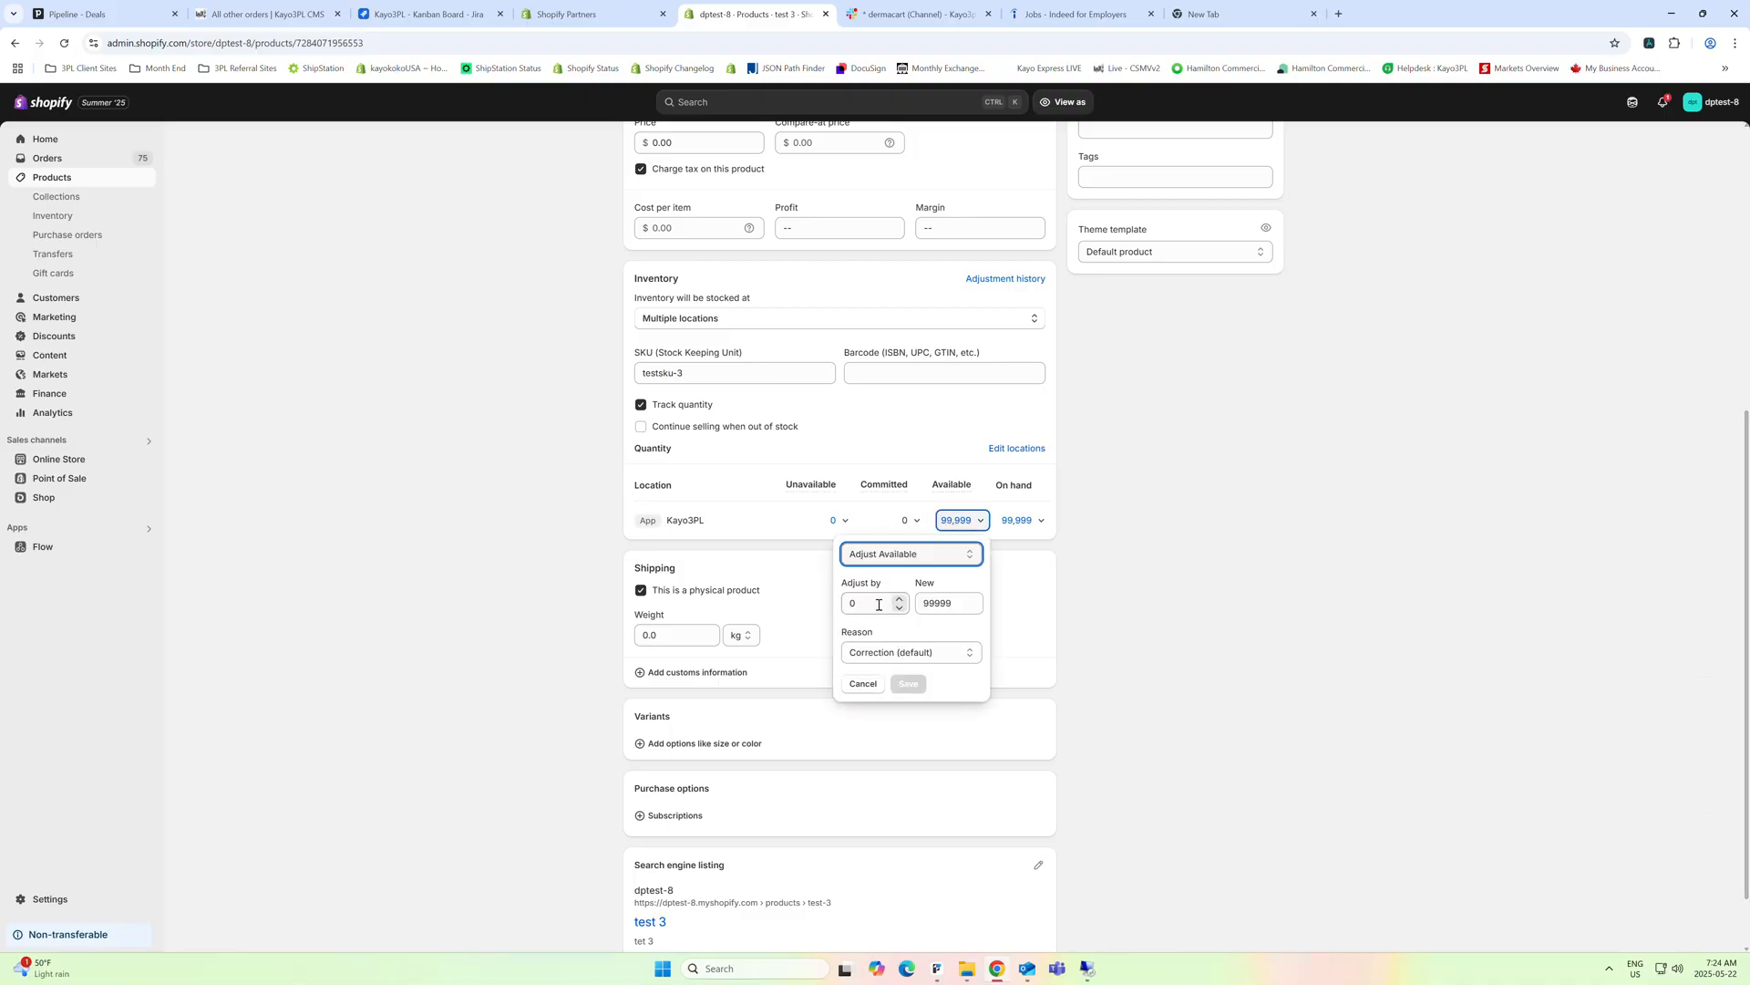
{"action": "double_click", "coordinate": [959, 601]}
{"action": "type", "text": "0"}
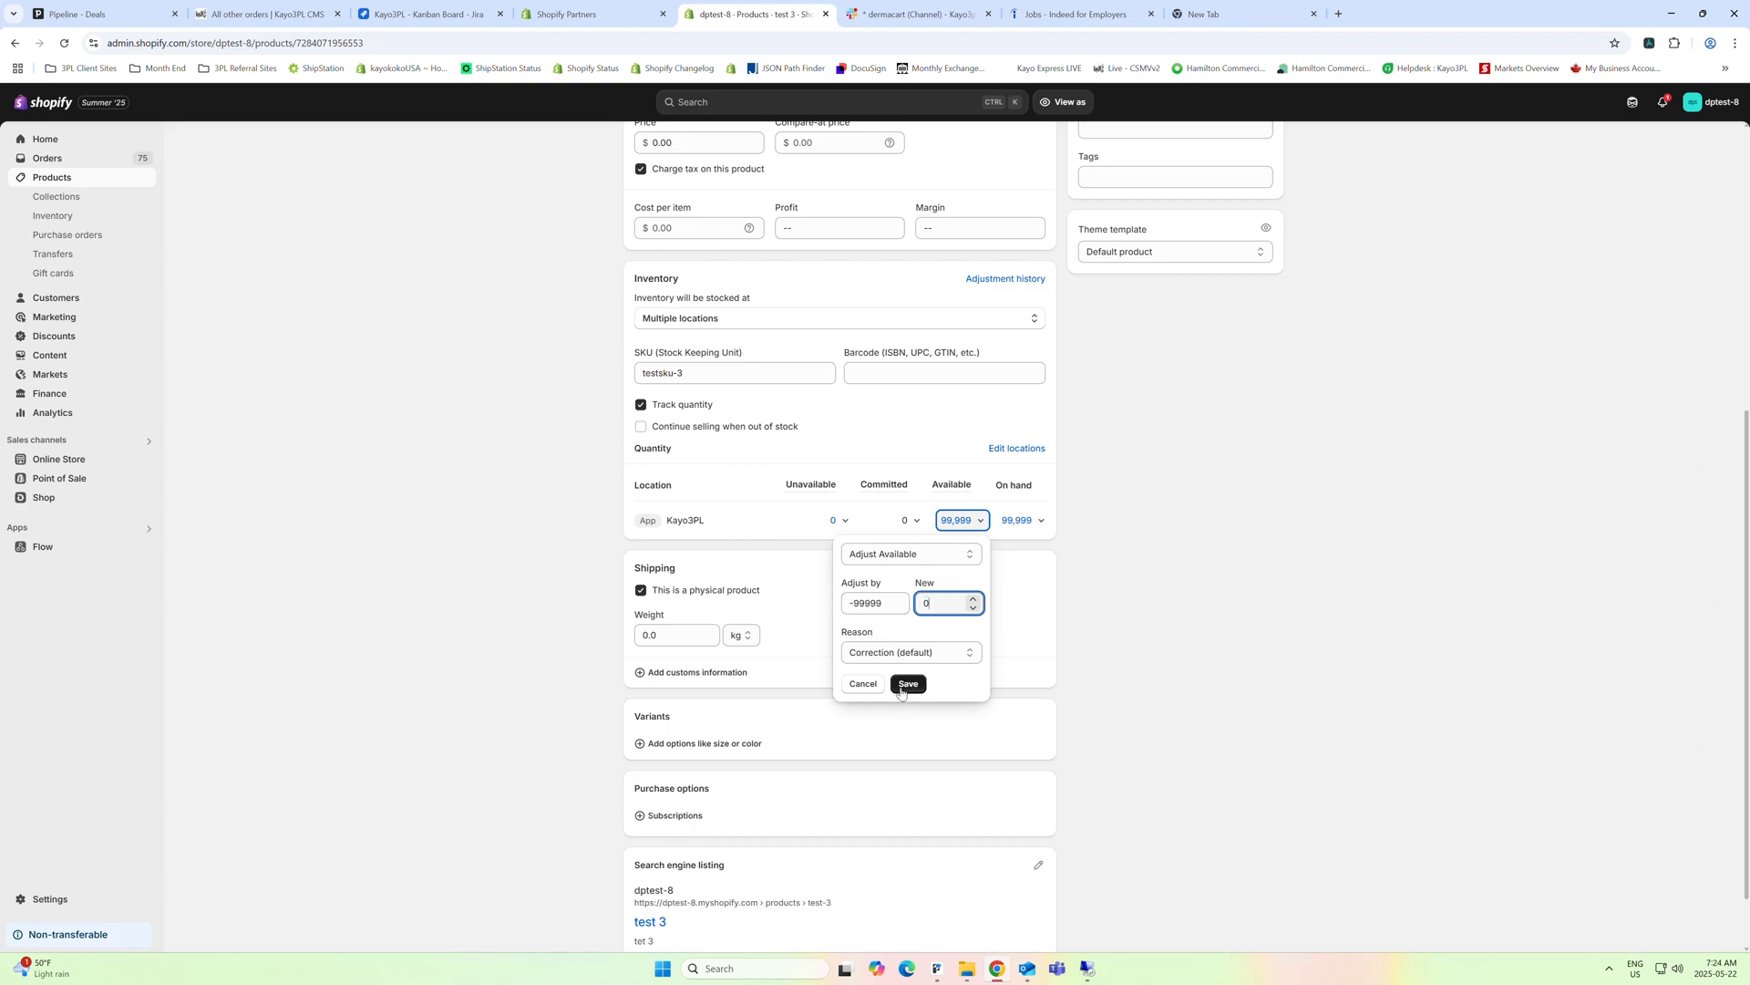
{"action": "left_click", "coordinate": [922, 685]}
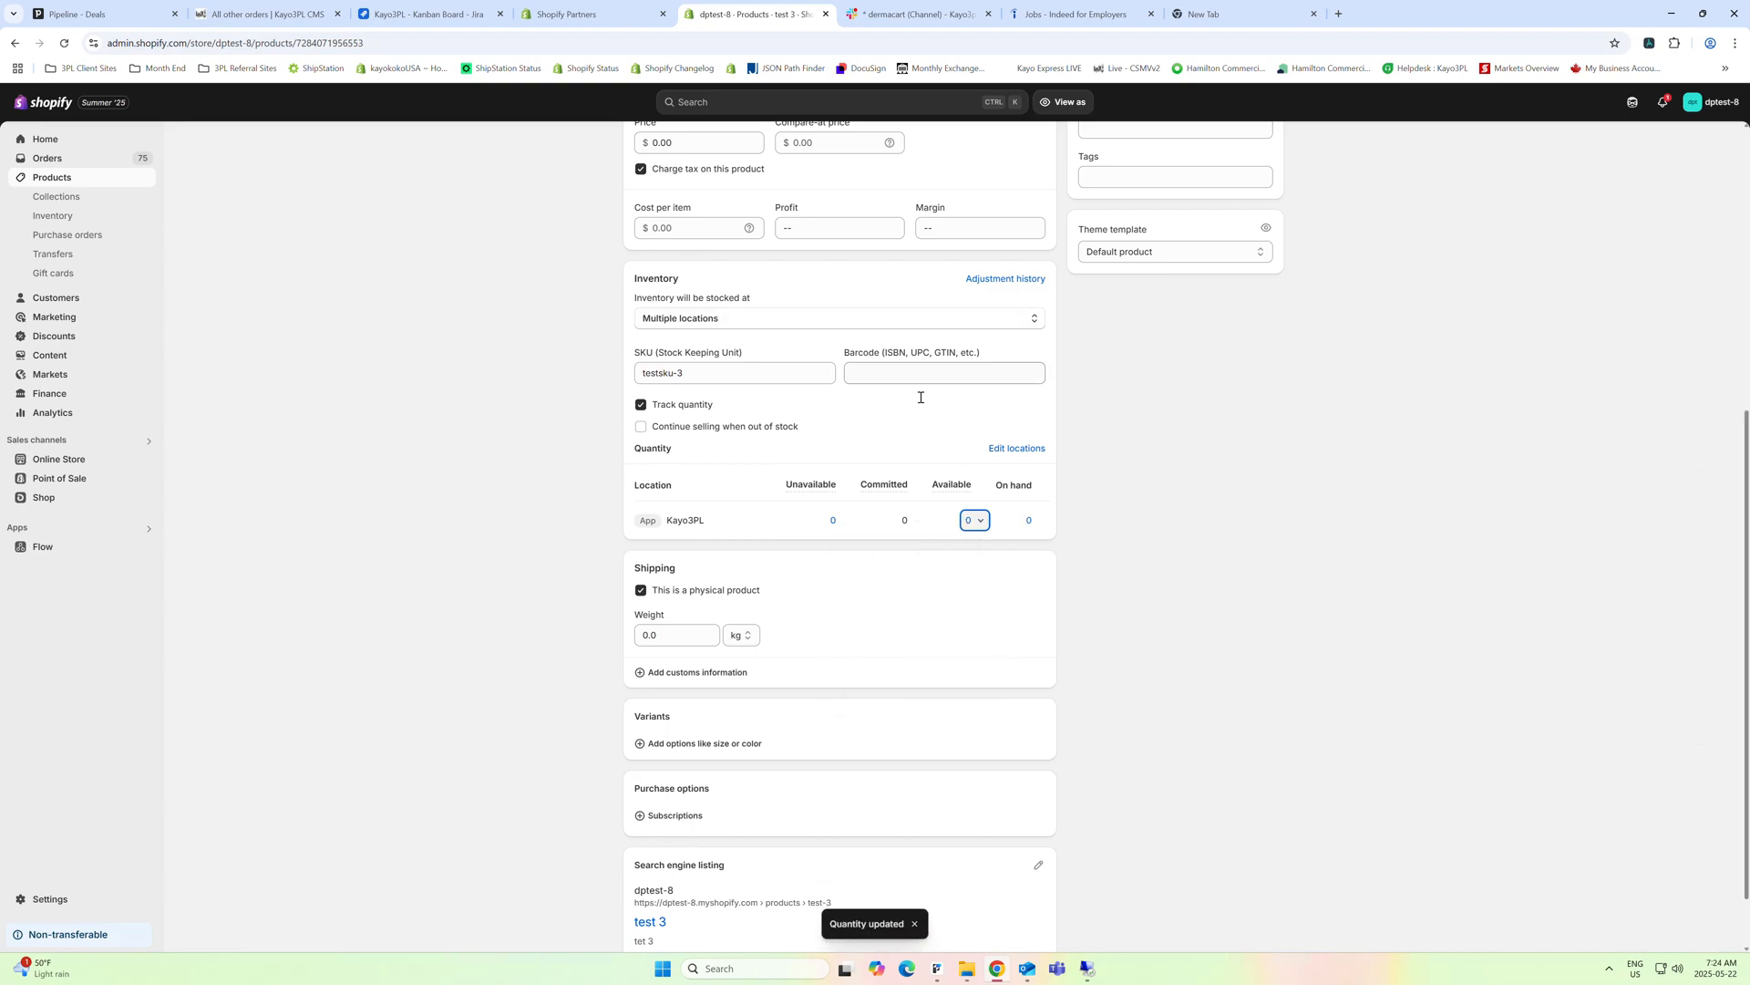
{"action": "left_click", "coordinate": [978, 526]}
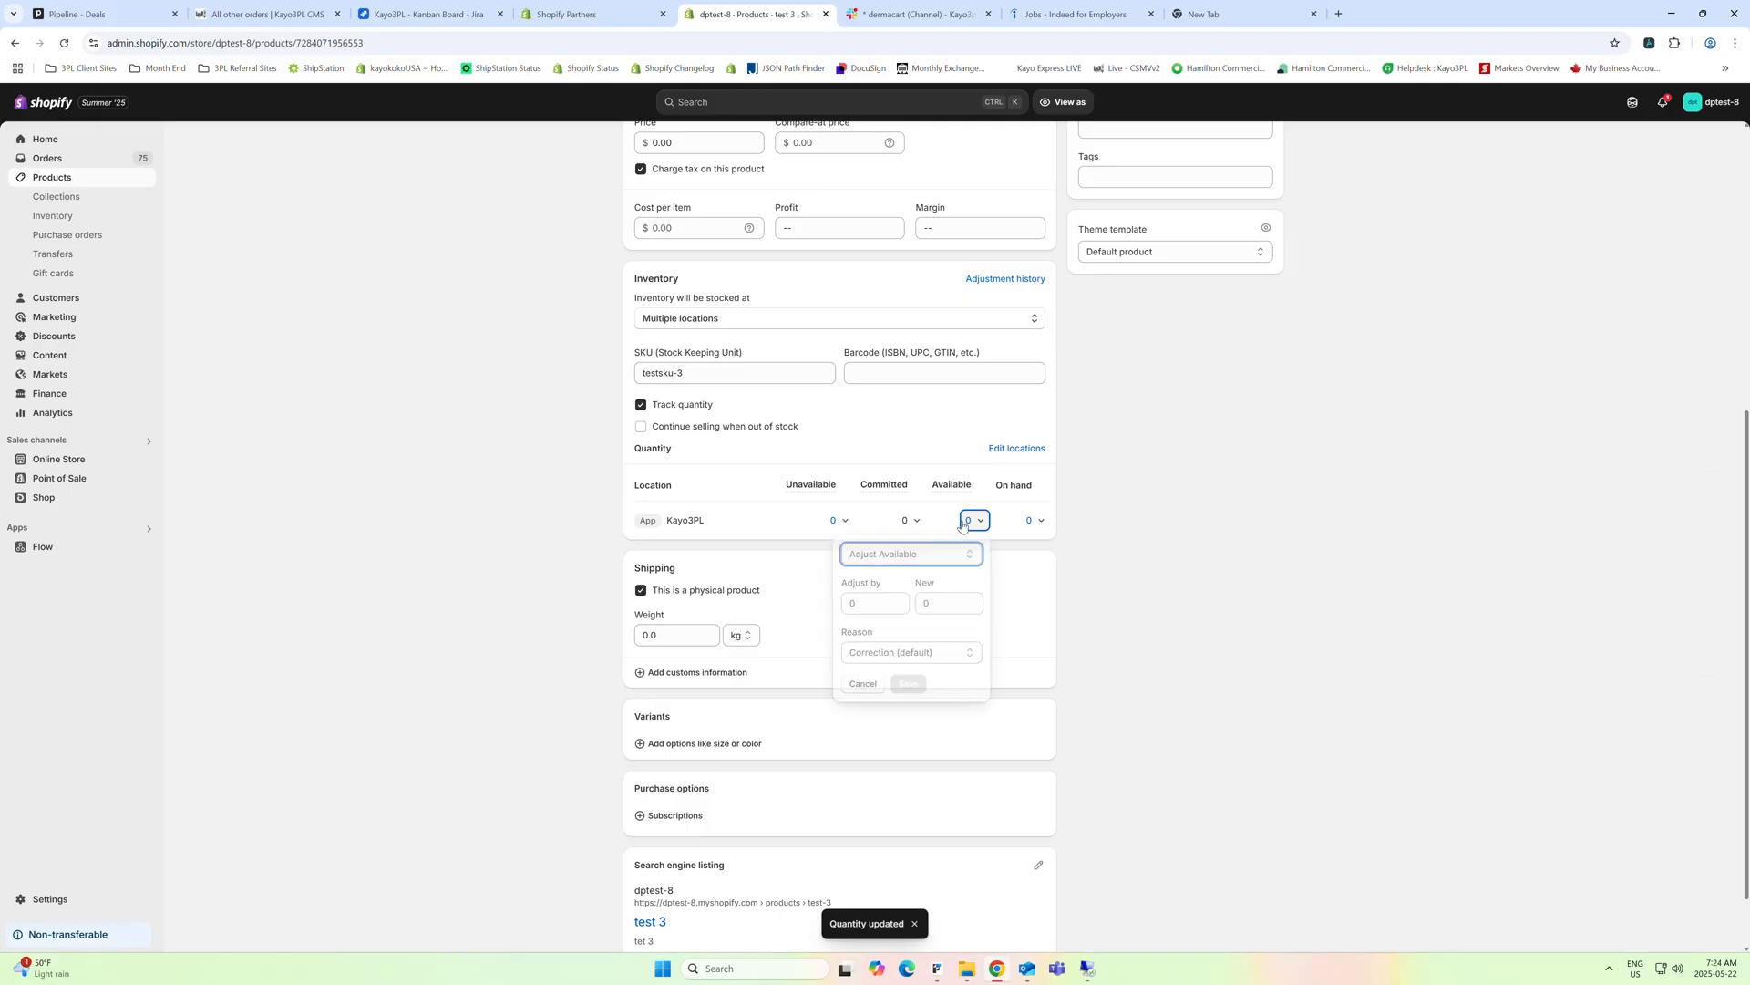
{"action": "left_click", "coordinate": [864, 685]}
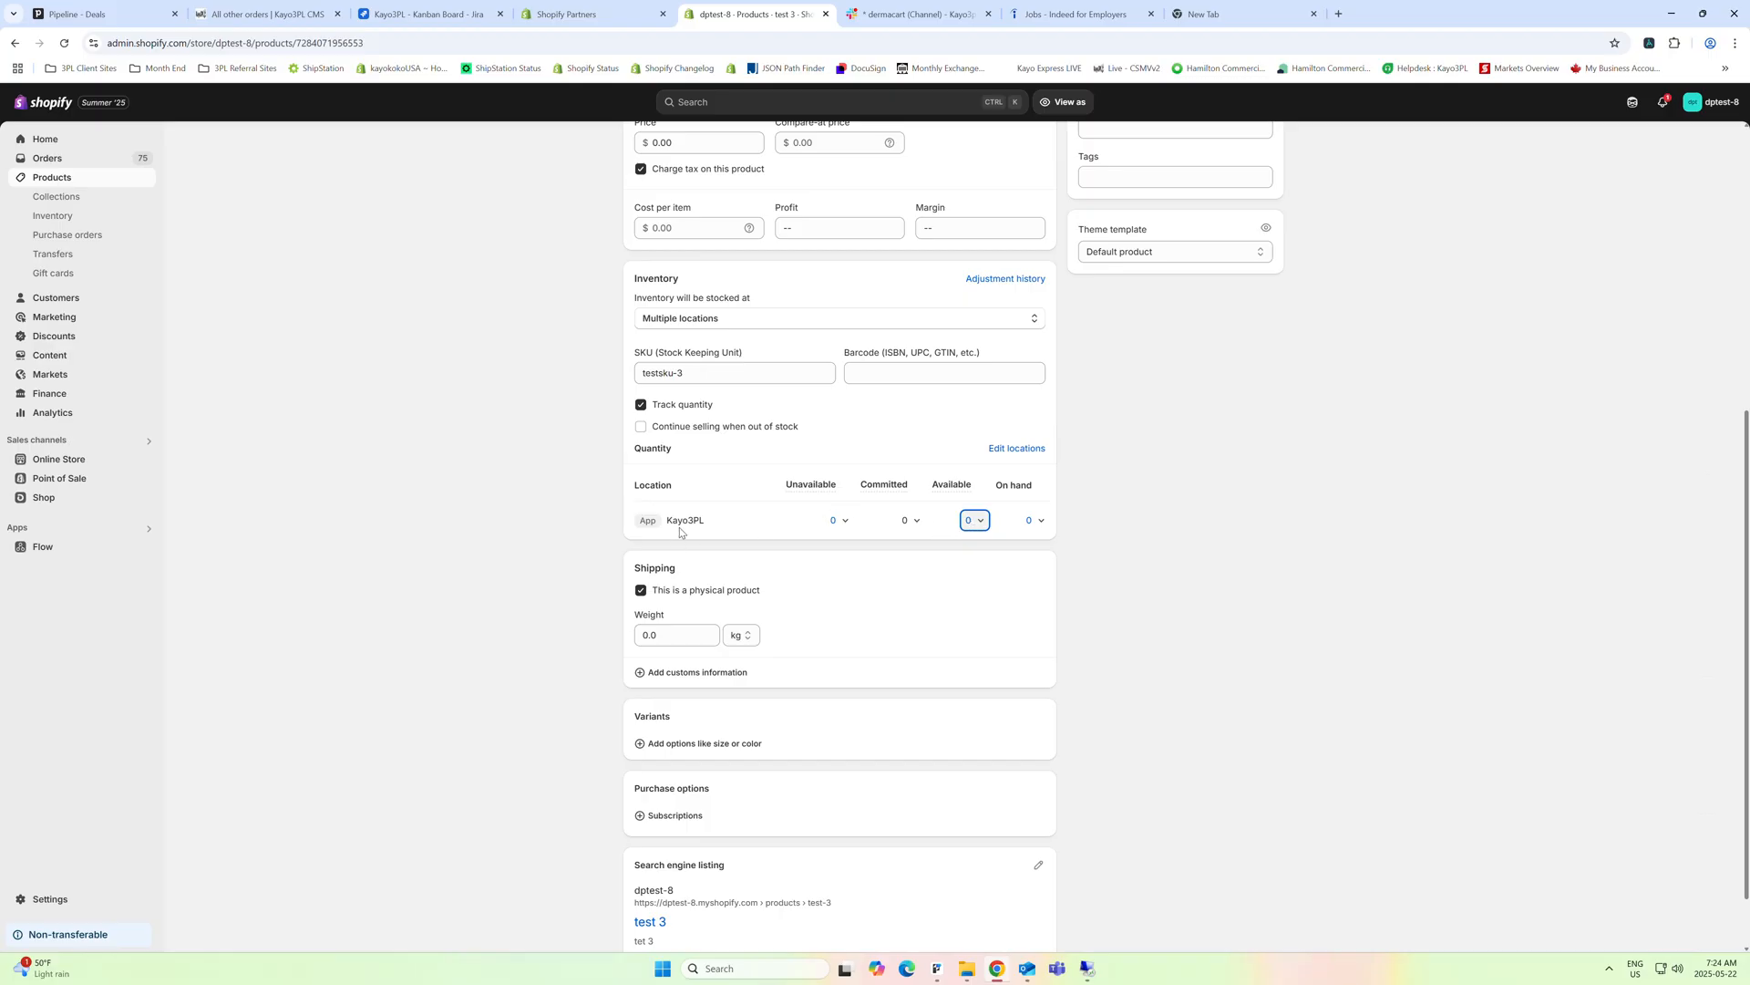
Add Pre-Orders as a stocking location for product test 3 and save the locations
{"action": "scroll", "coordinate": [764, 545], "scroll_direction": "up", "scroll_amount": 1}
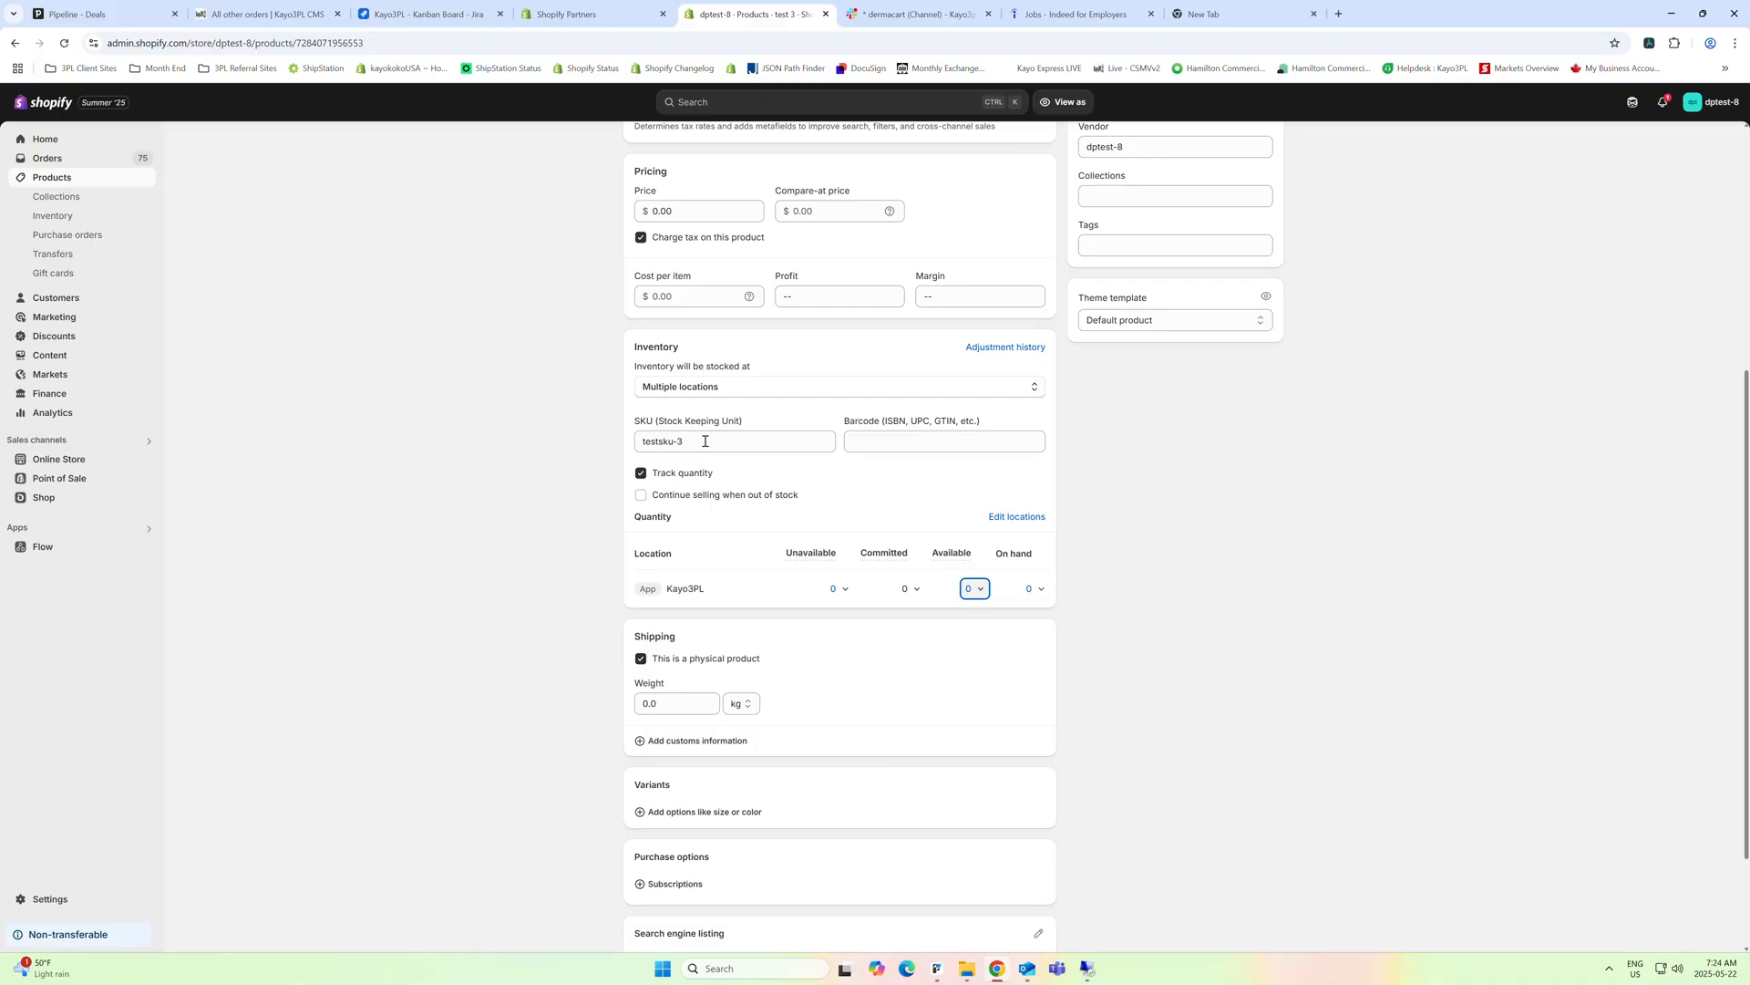
{"action": "left_click", "coordinate": [1017, 517]}
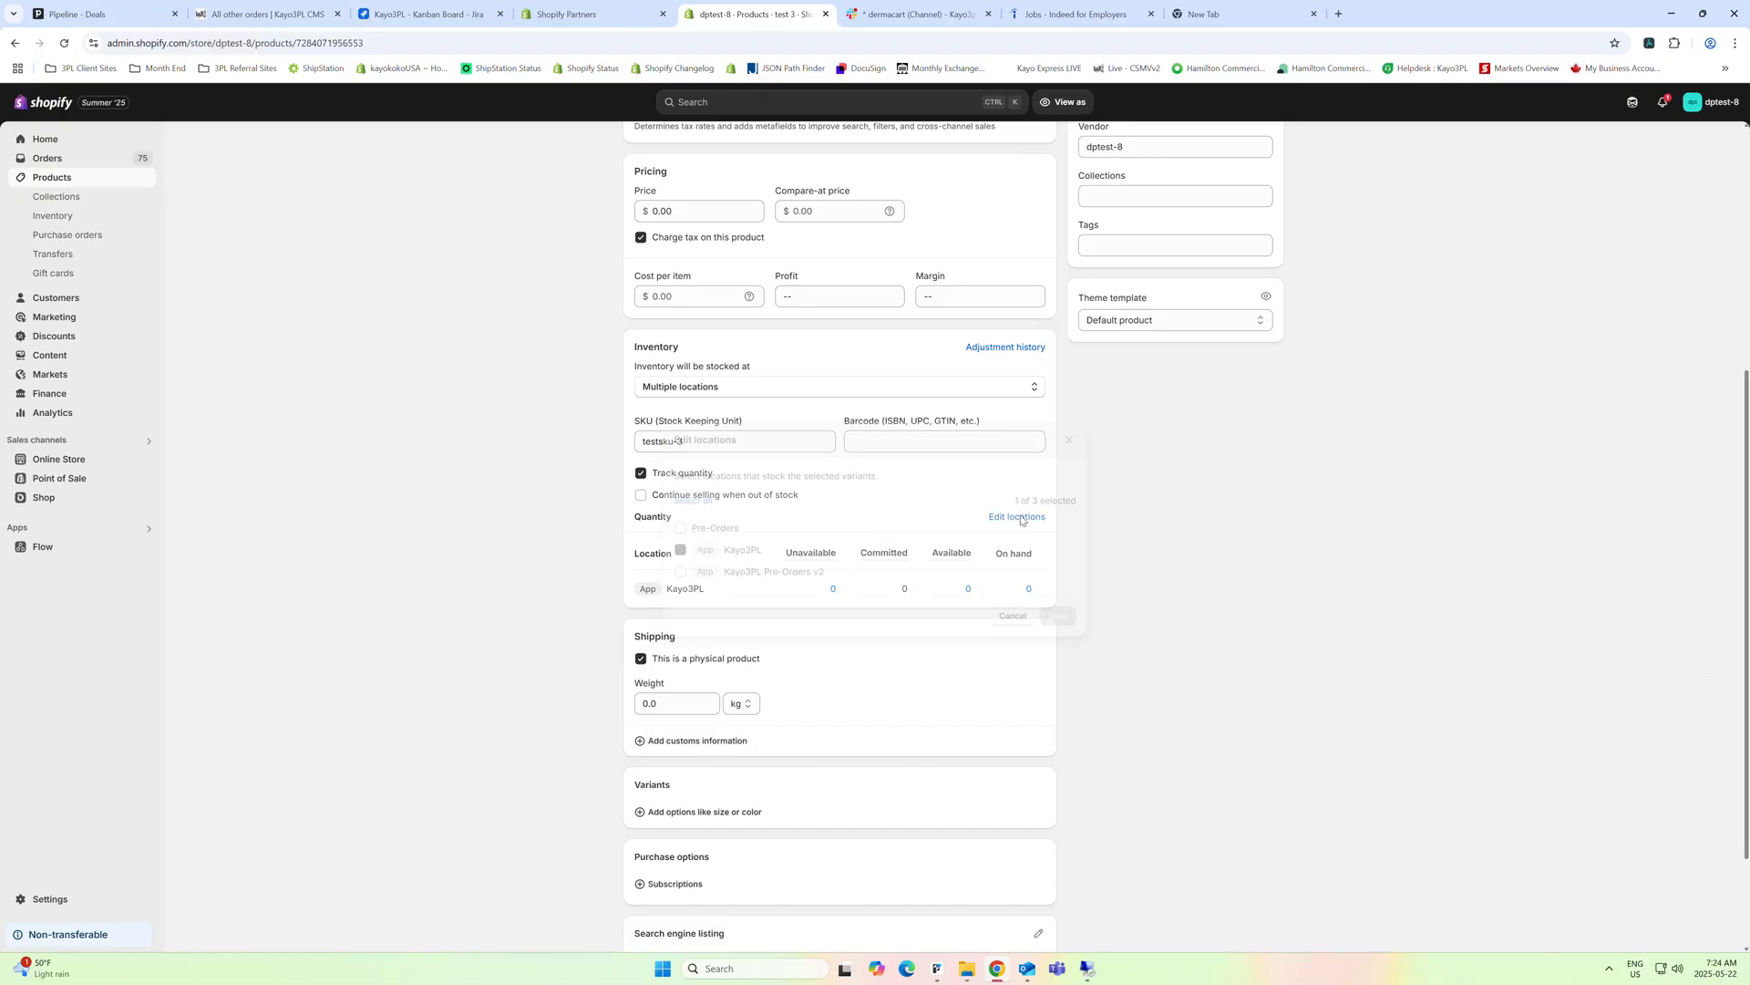
{"action": "left_click", "coordinate": [680, 517]}
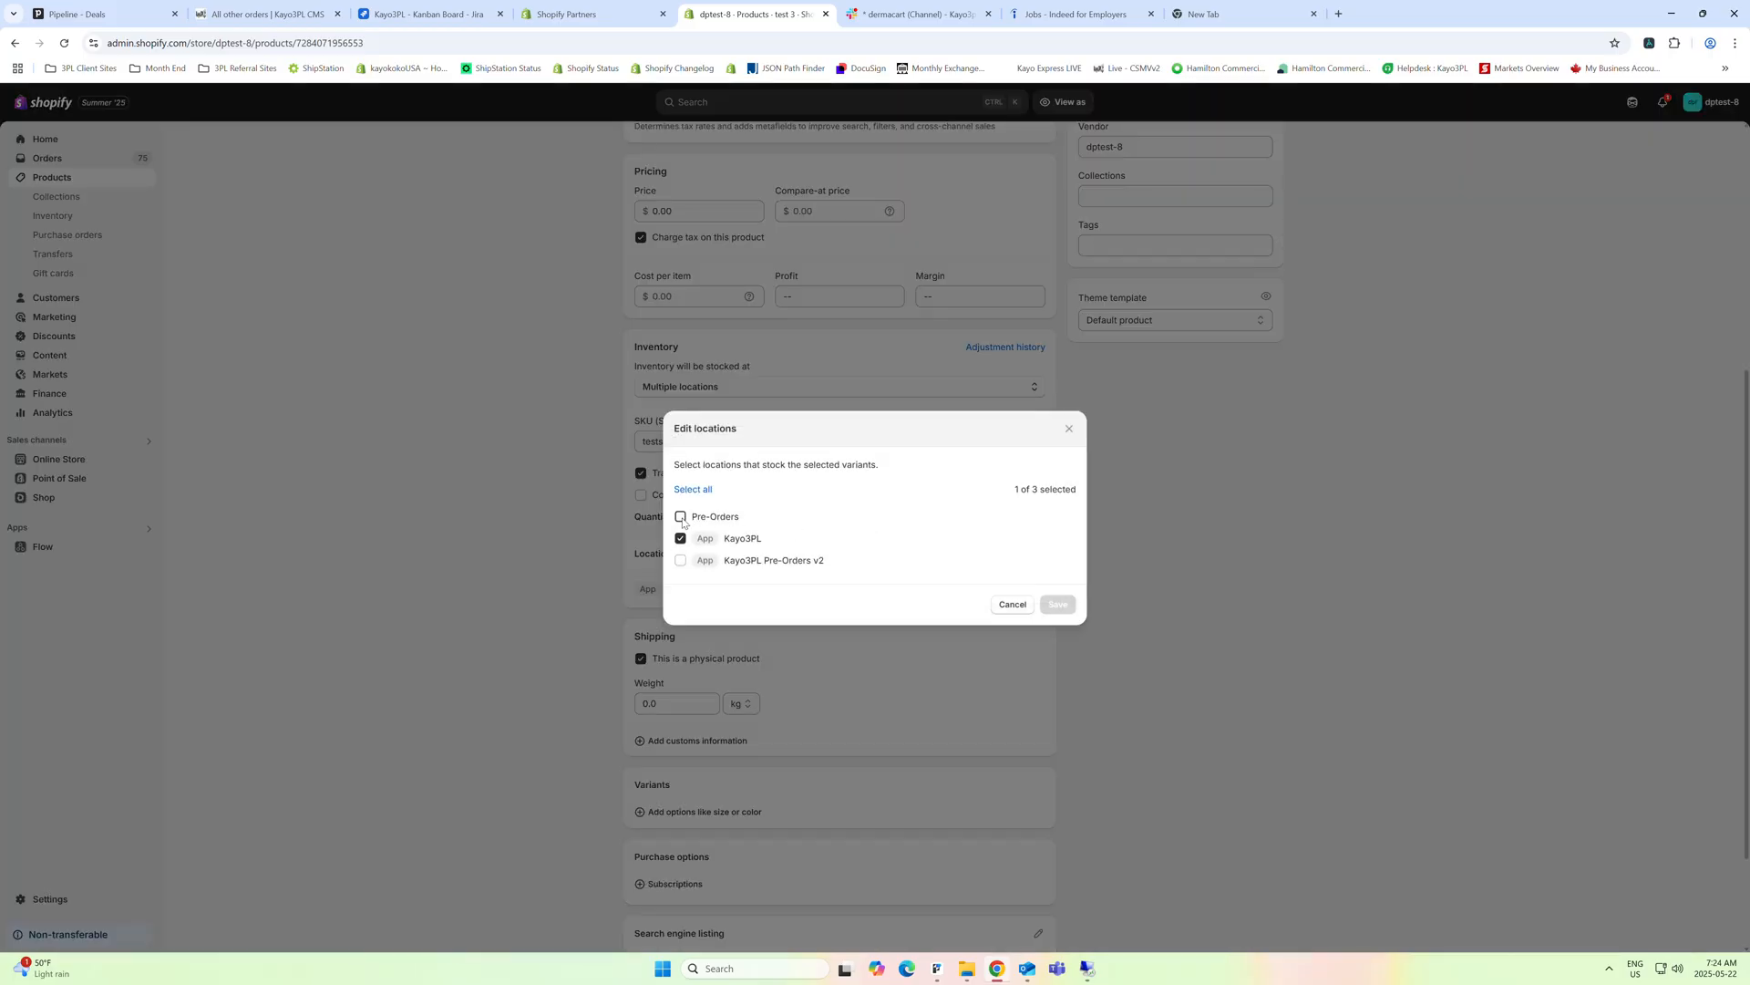
{"action": "left_click", "coordinate": [1065, 607]}
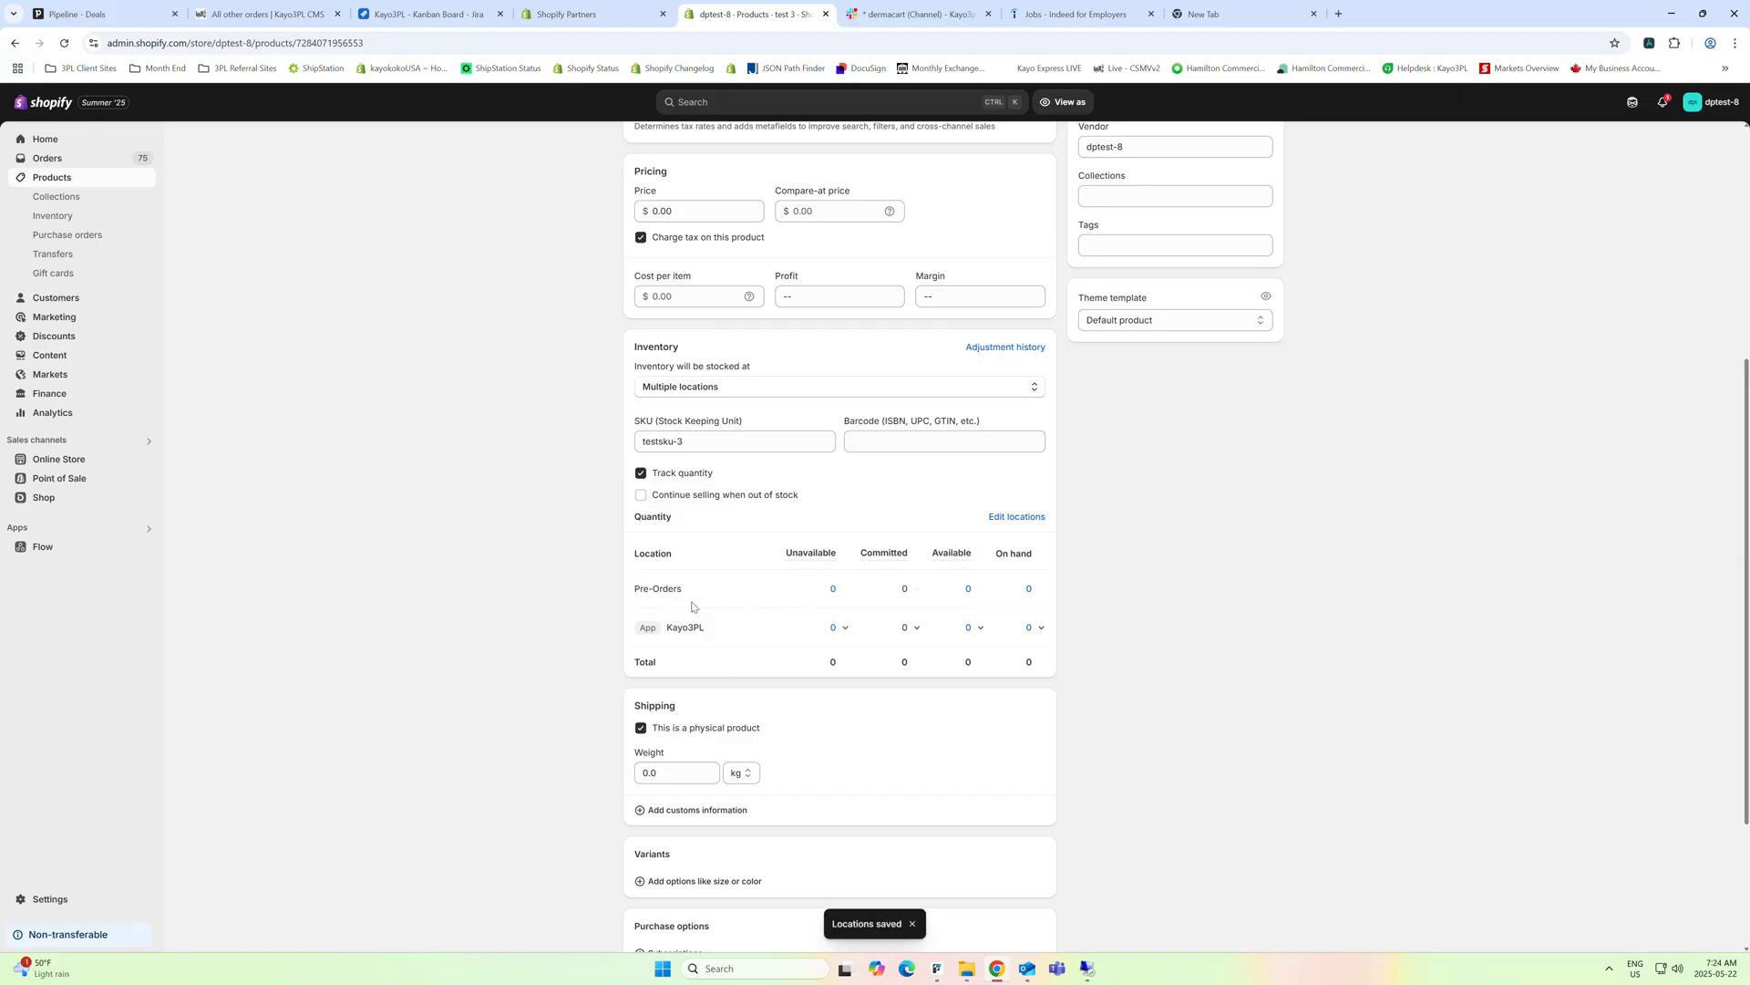
Set the available quantity of test 3 at the Pre-Orders location to 50 and look over the product page
{"action": "left_click", "coordinate": [970, 588]}
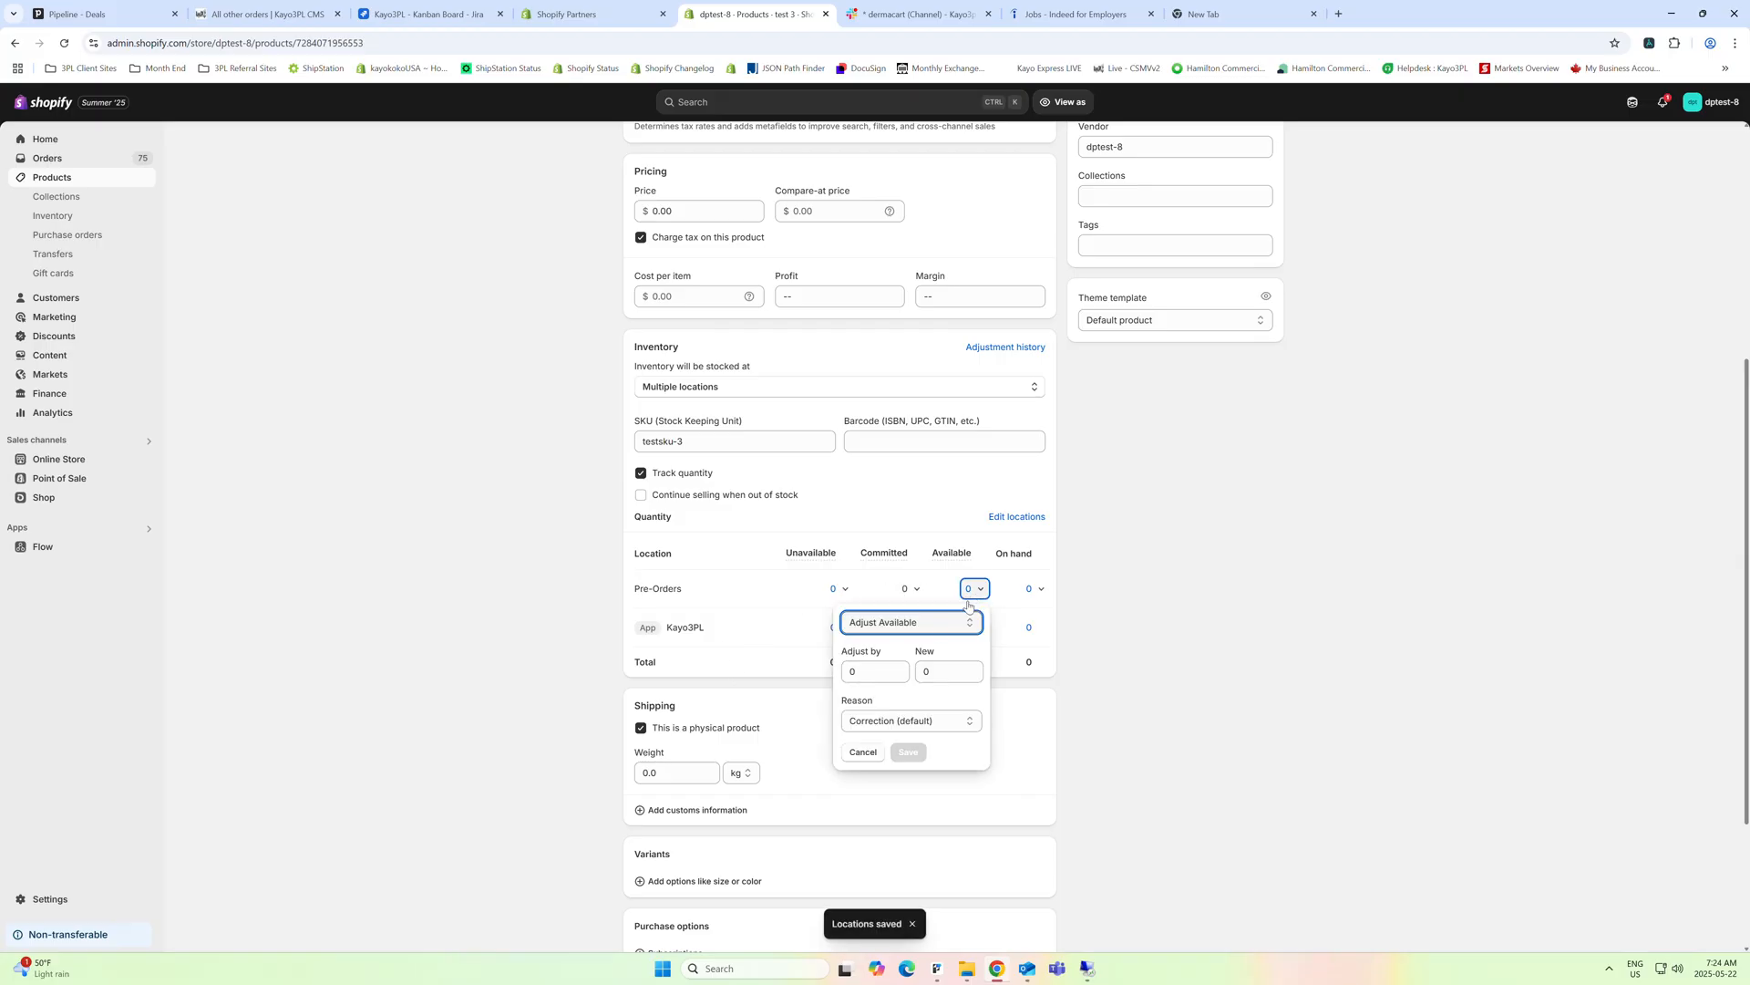
{"action": "left_click", "coordinate": [925, 672]}
{"action": "type", "text": "5"}
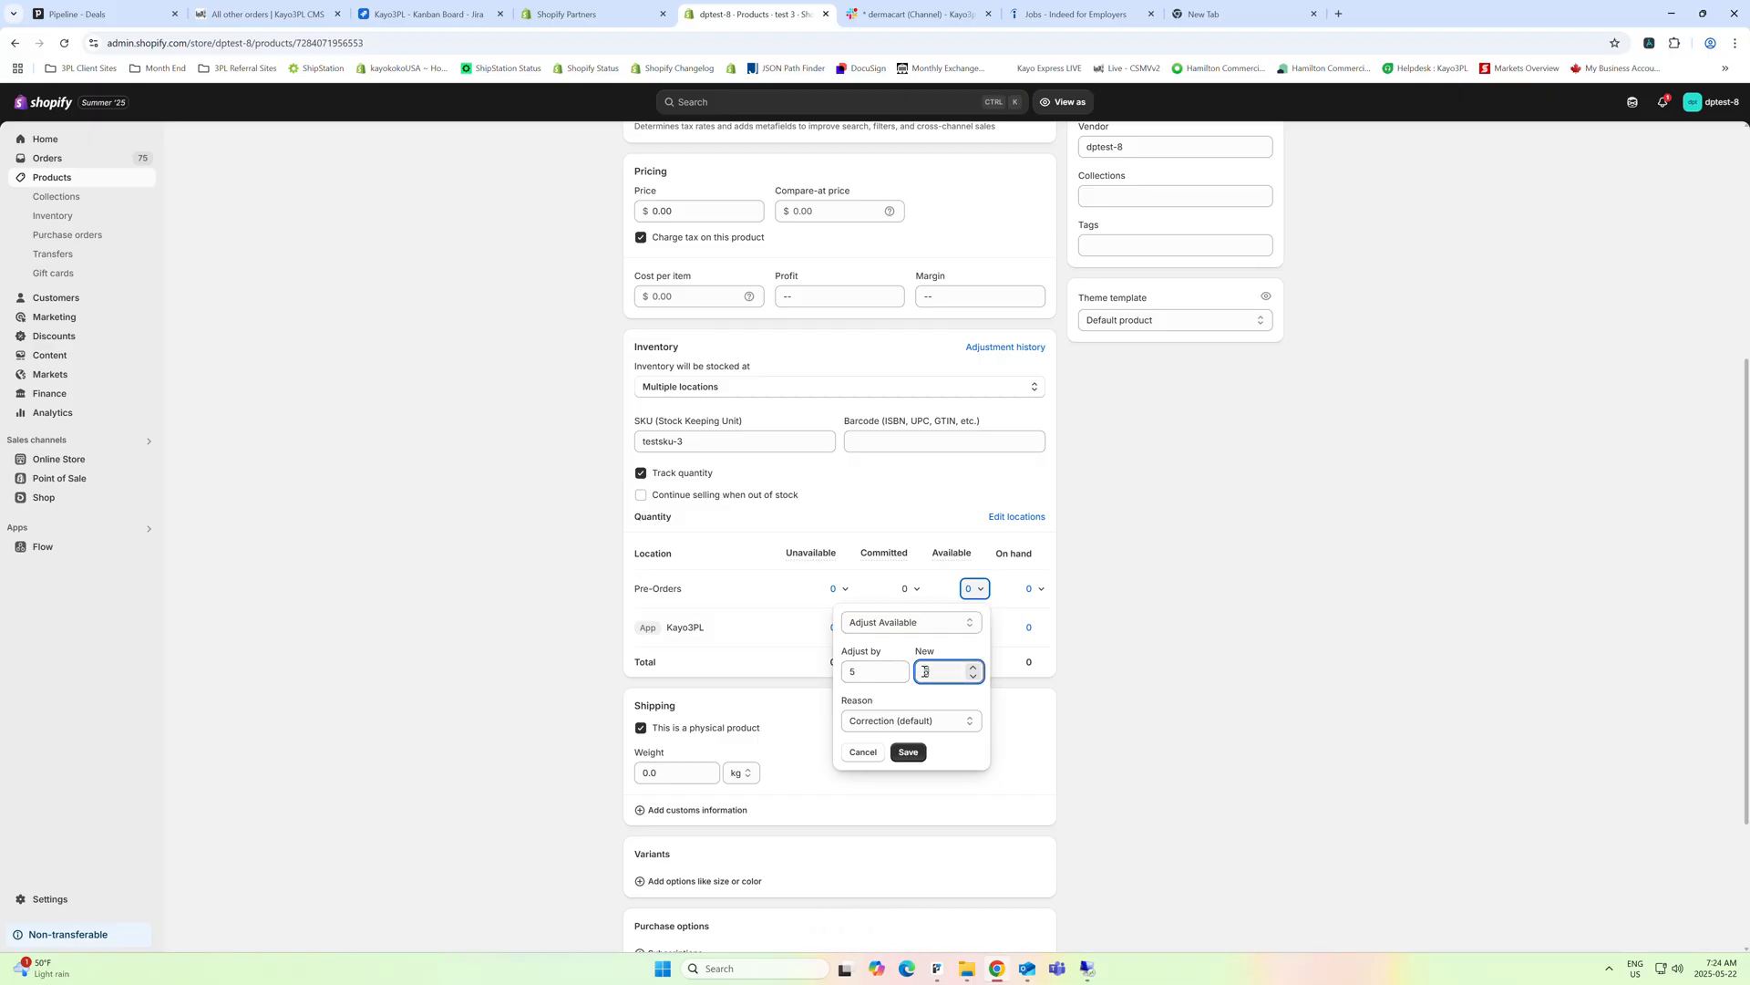
{"action": "left_click", "coordinate": [908, 752]}
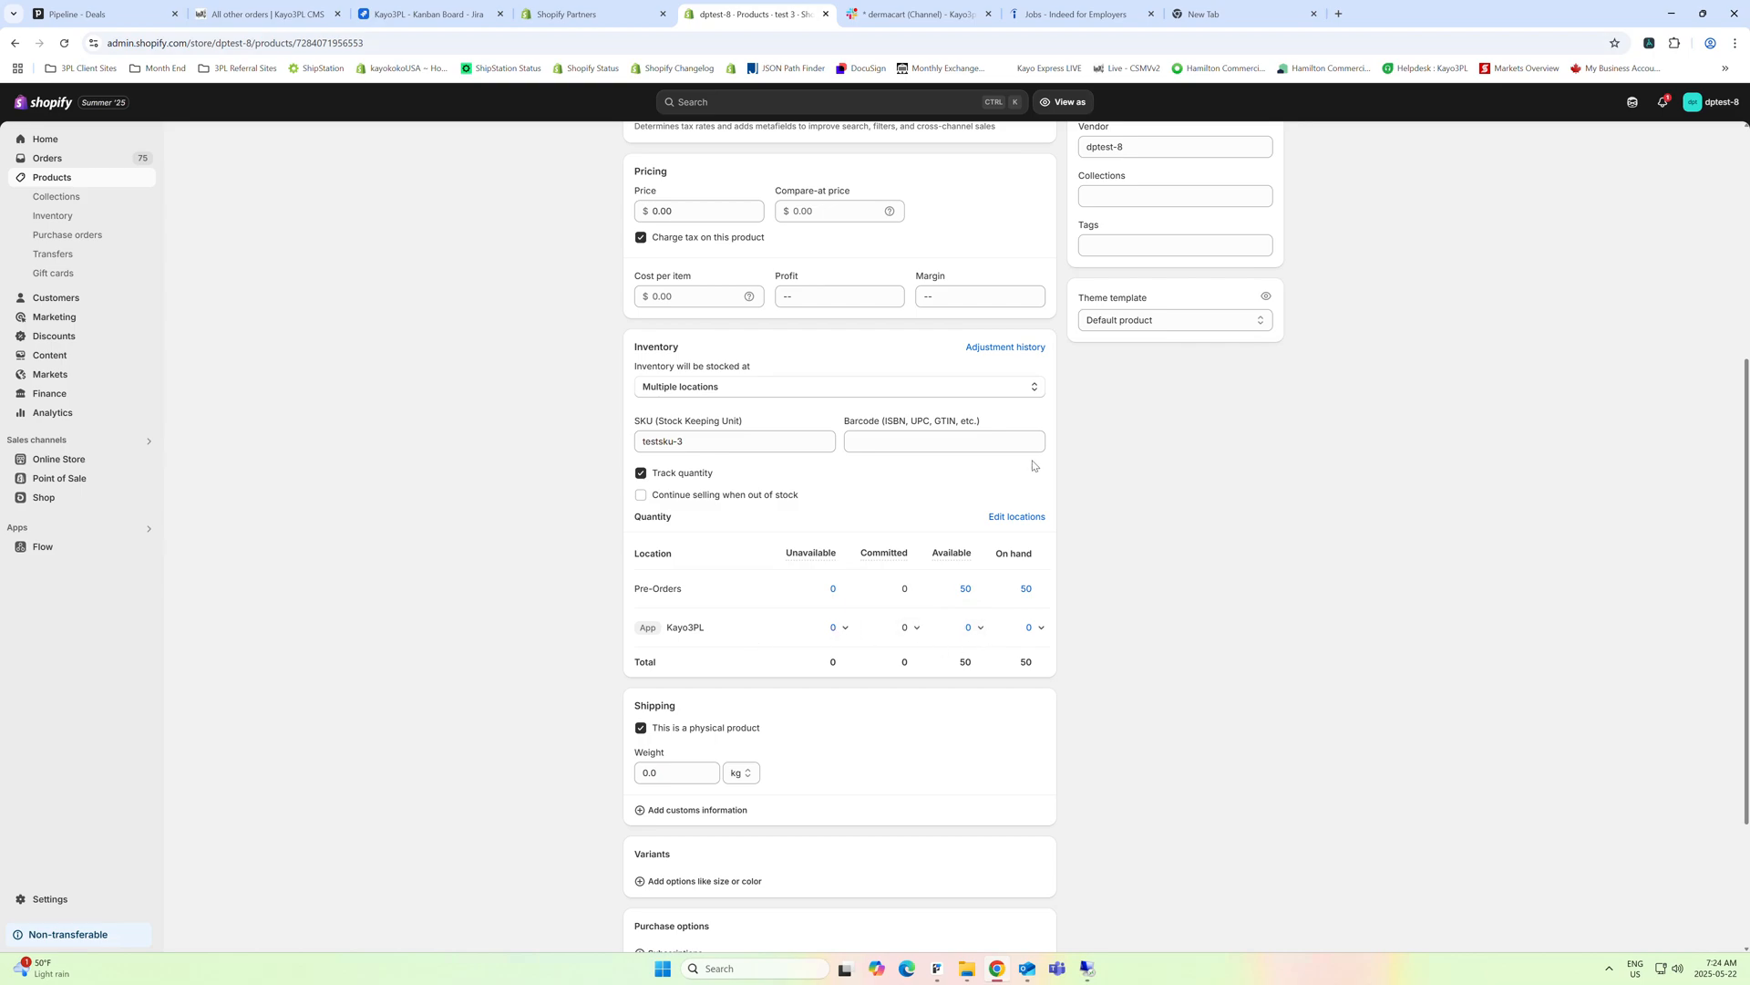
{"action": "scroll", "coordinate": [1078, 605], "scroll_direction": "down", "scroll_amount": 3}
{"action": "scroll", "coordinate": [1083, 620], "scroll_direction": "up", "scroll_amount": 1}
{"action": "scroll", "coordinate": [1083, 620], "scroll_direction": "up", "scroll_amount": 6}
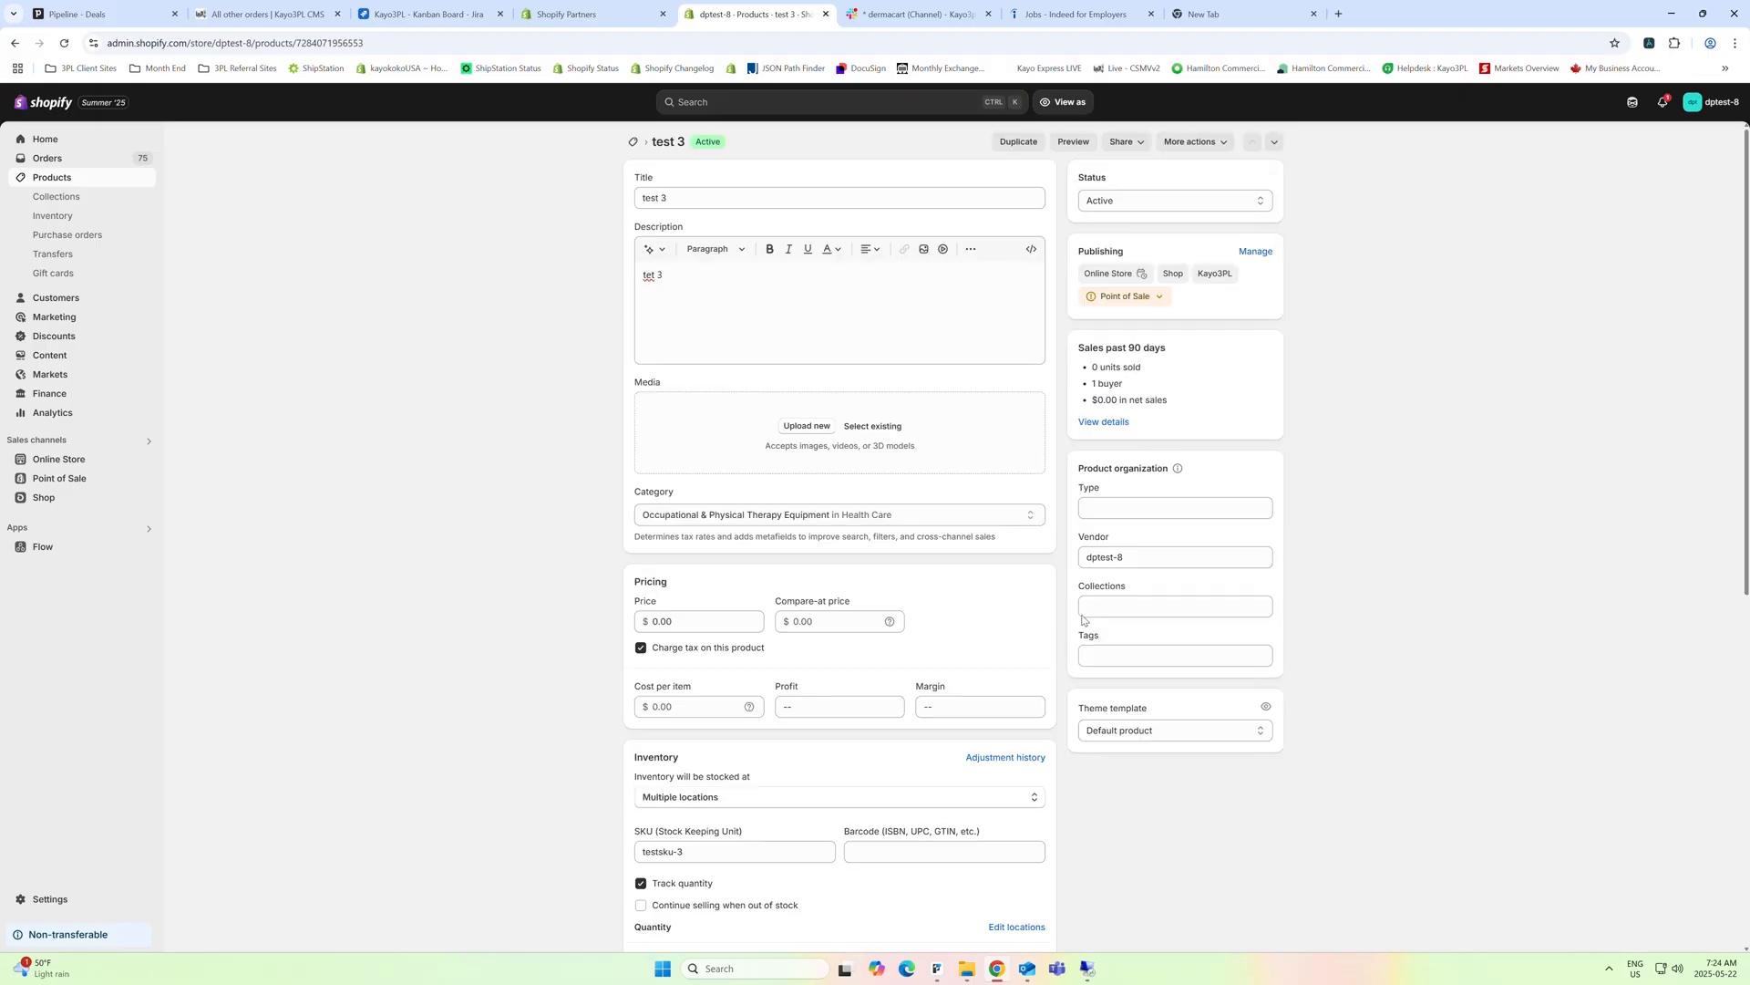
{"action": "scroll", "coordinate": [1083, 620], "scroll_direction": "down", "scroll_amount": 6}
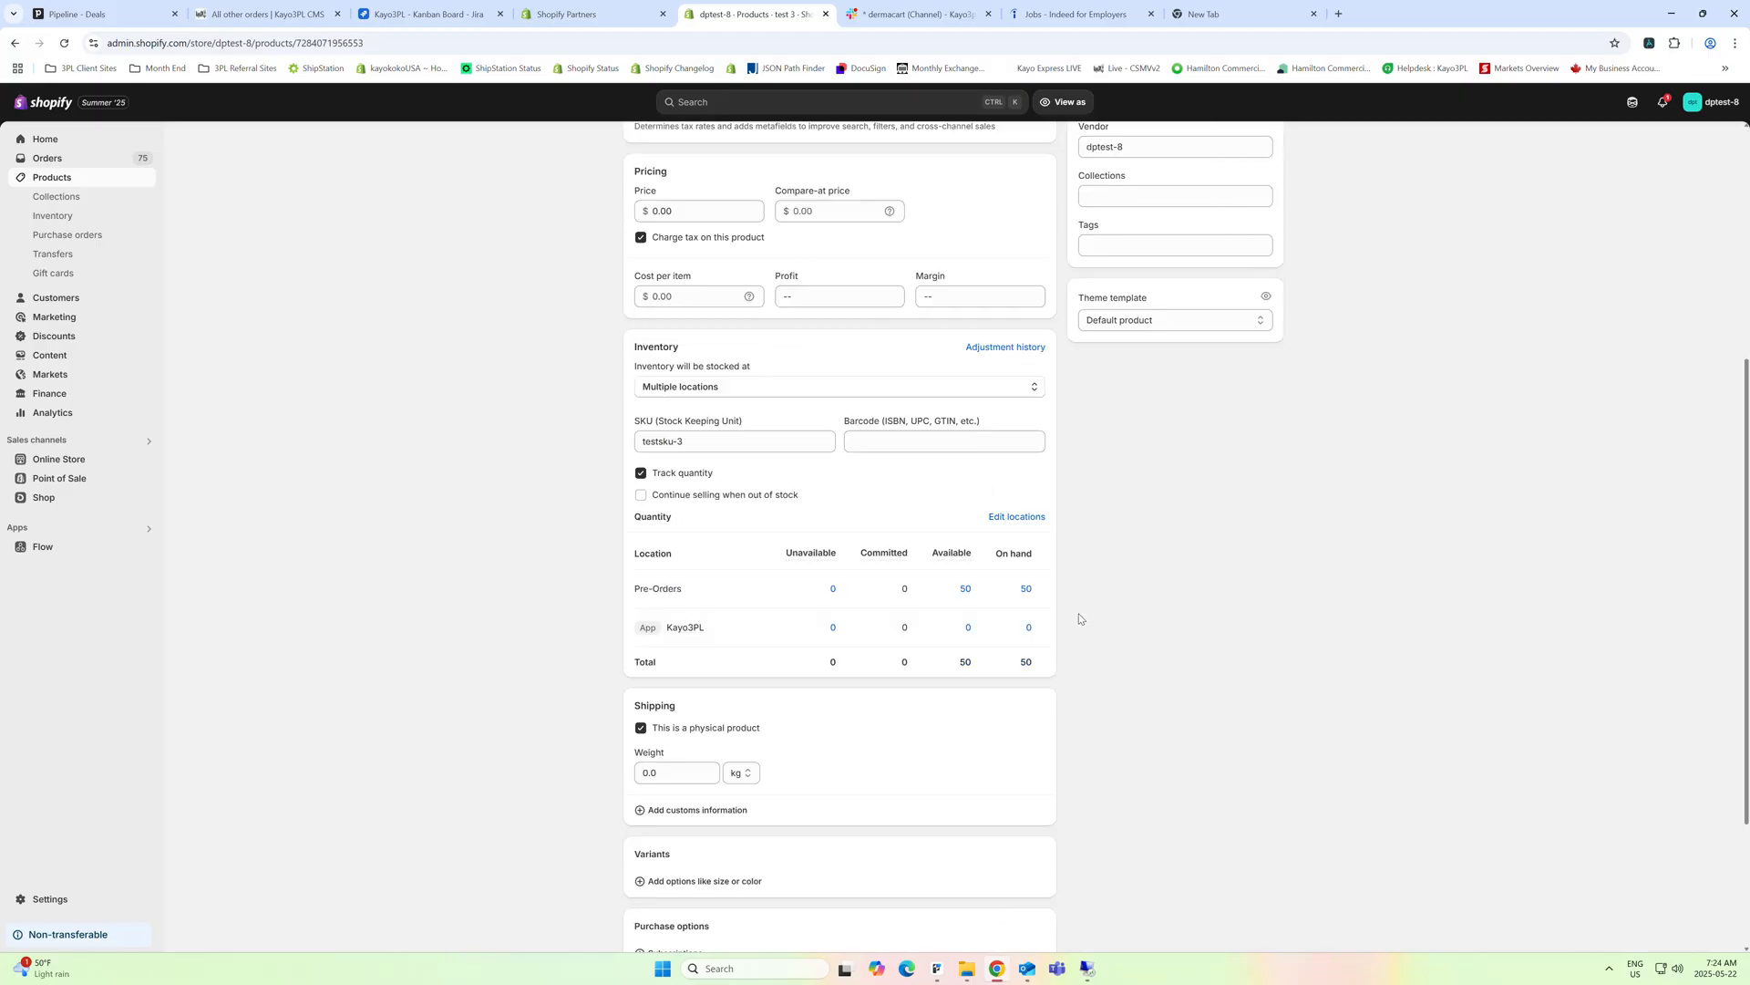
Start a new order and add one unit of the product test to it
{"action": "left_click", "coordinate": [53, 160]}
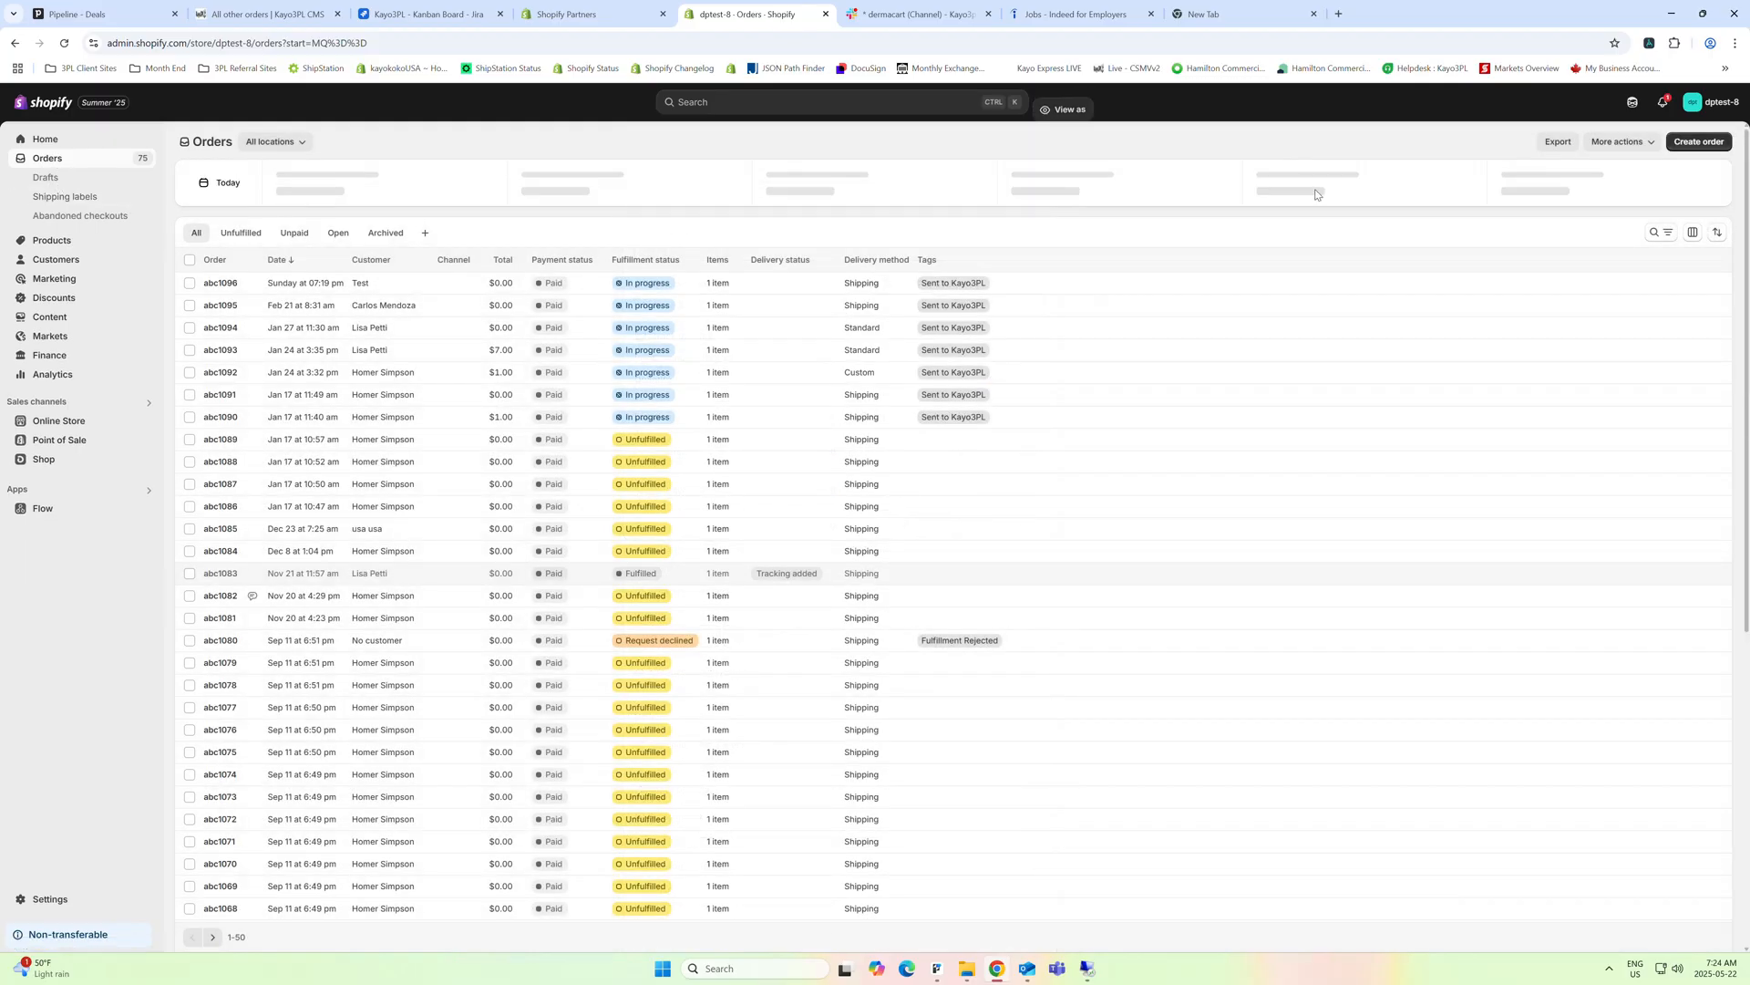
{"action": "left_click", "coordinate": [1692, 144]}
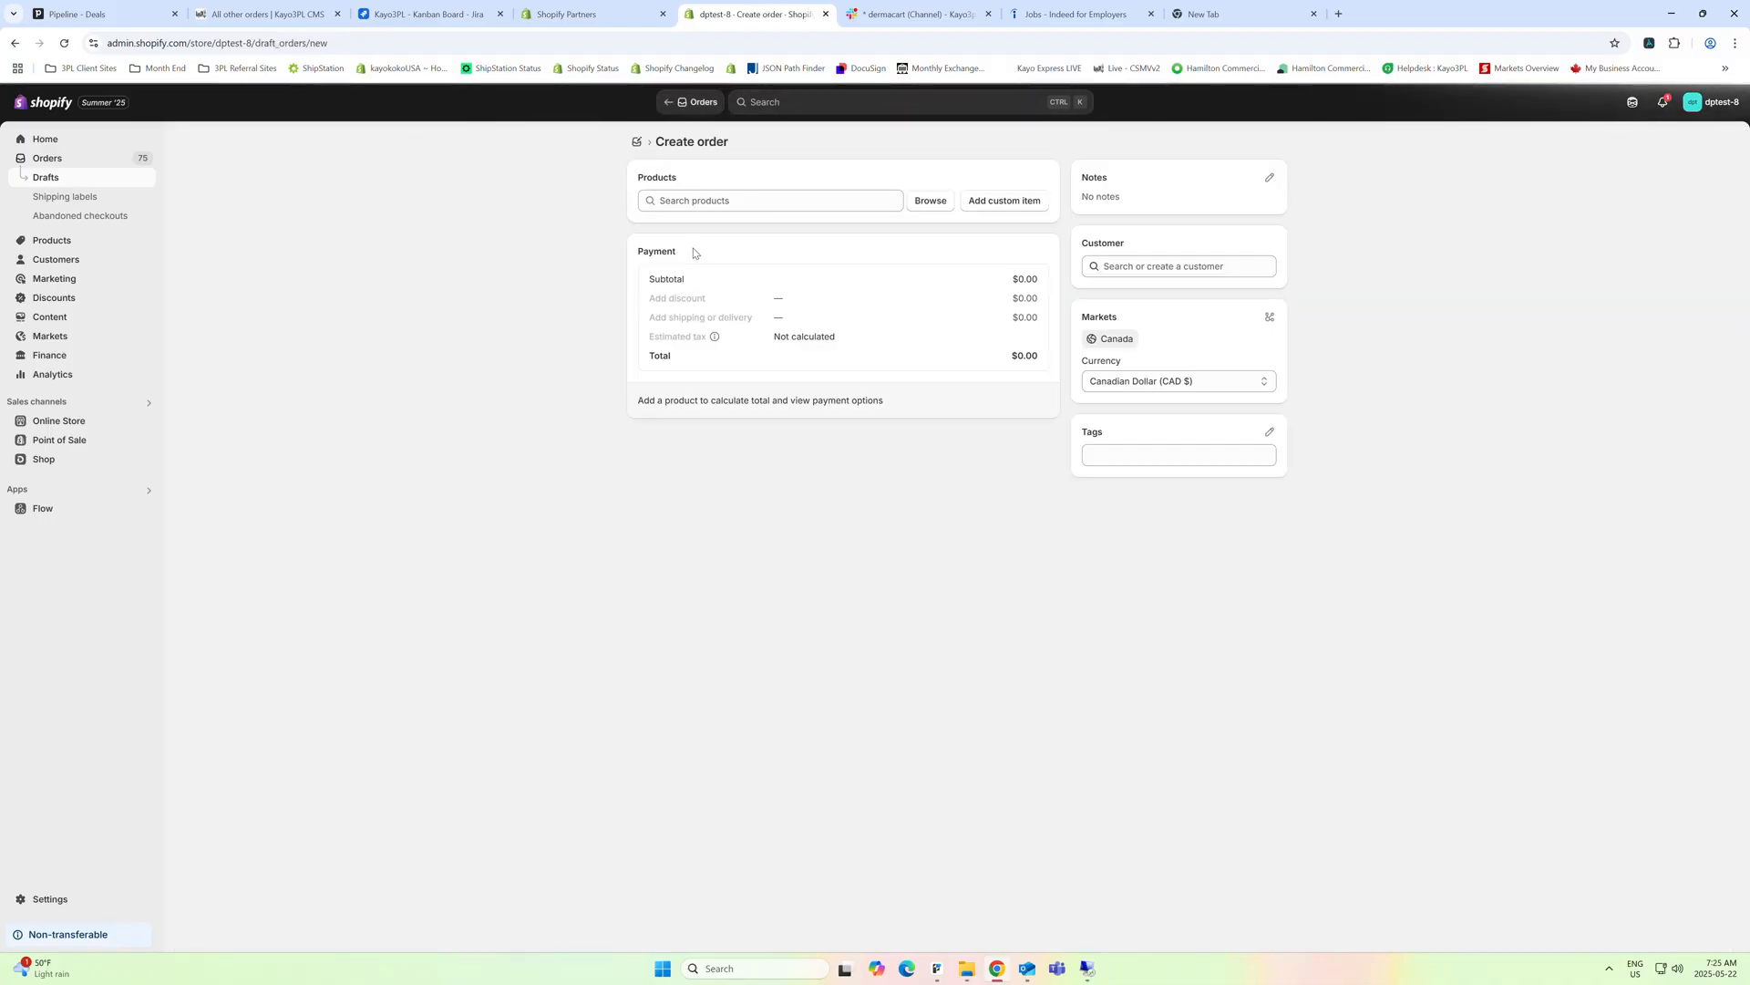
{"action": "left_click", "coordinate": [697, 202]}
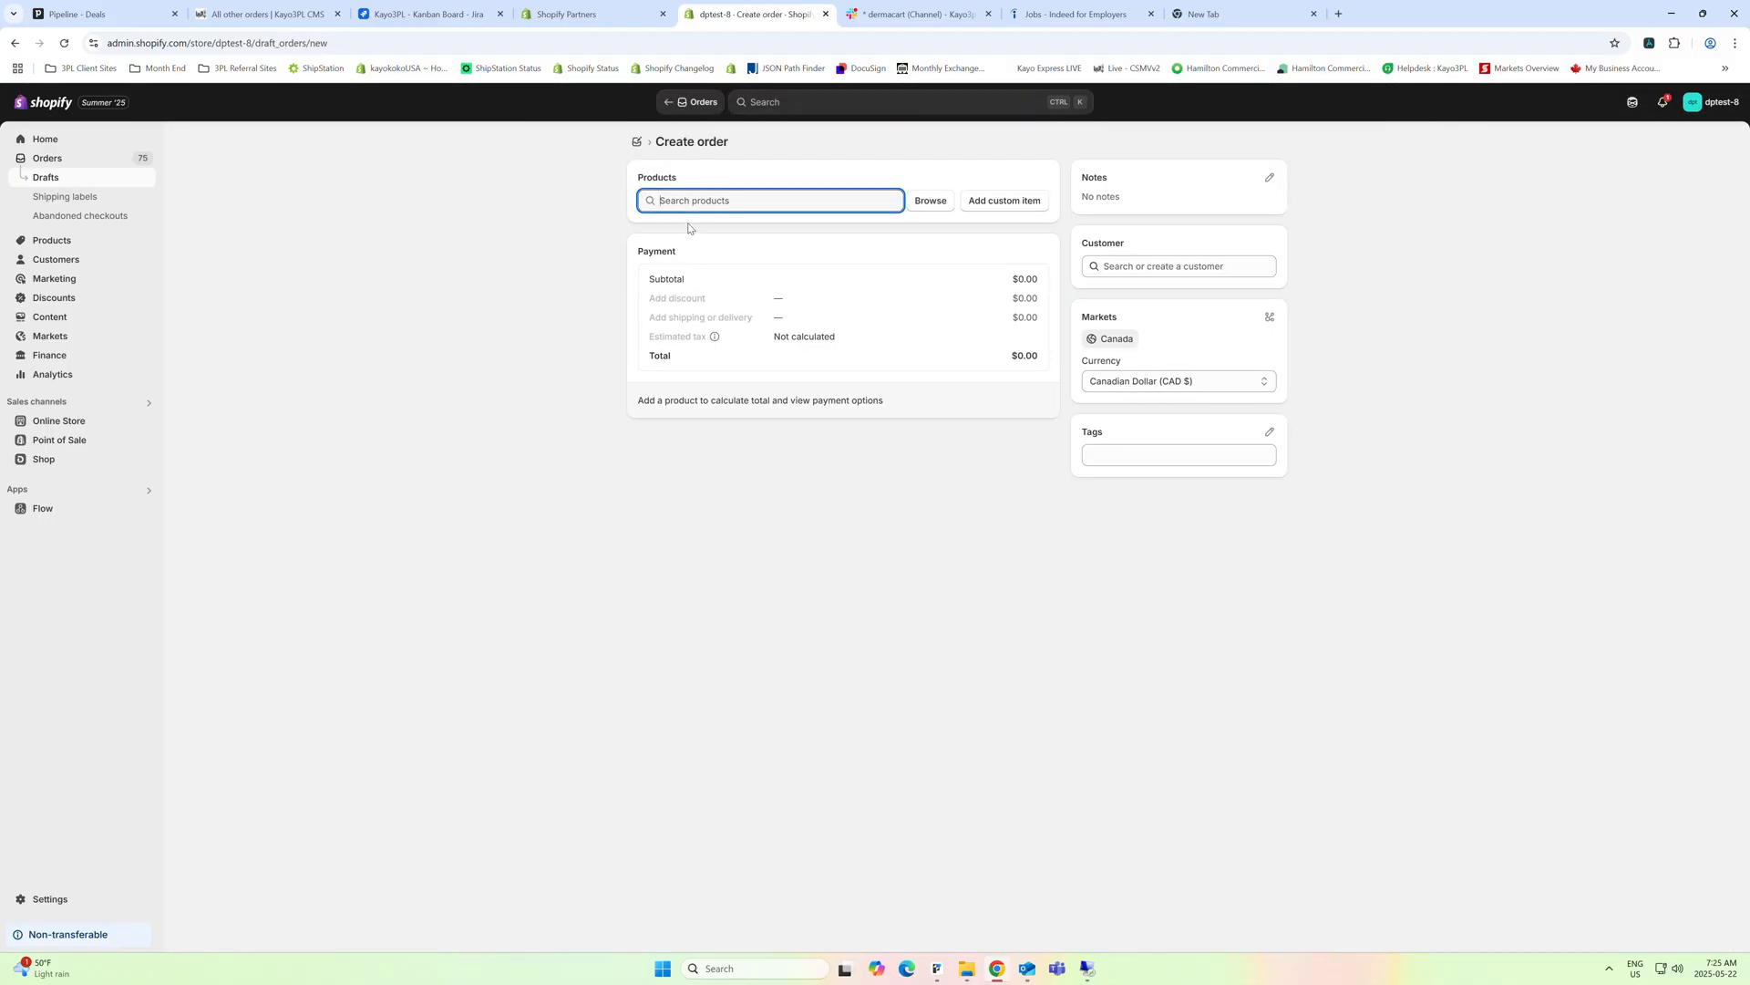
{"action": "left_click", "coordinate": [929, 208]}
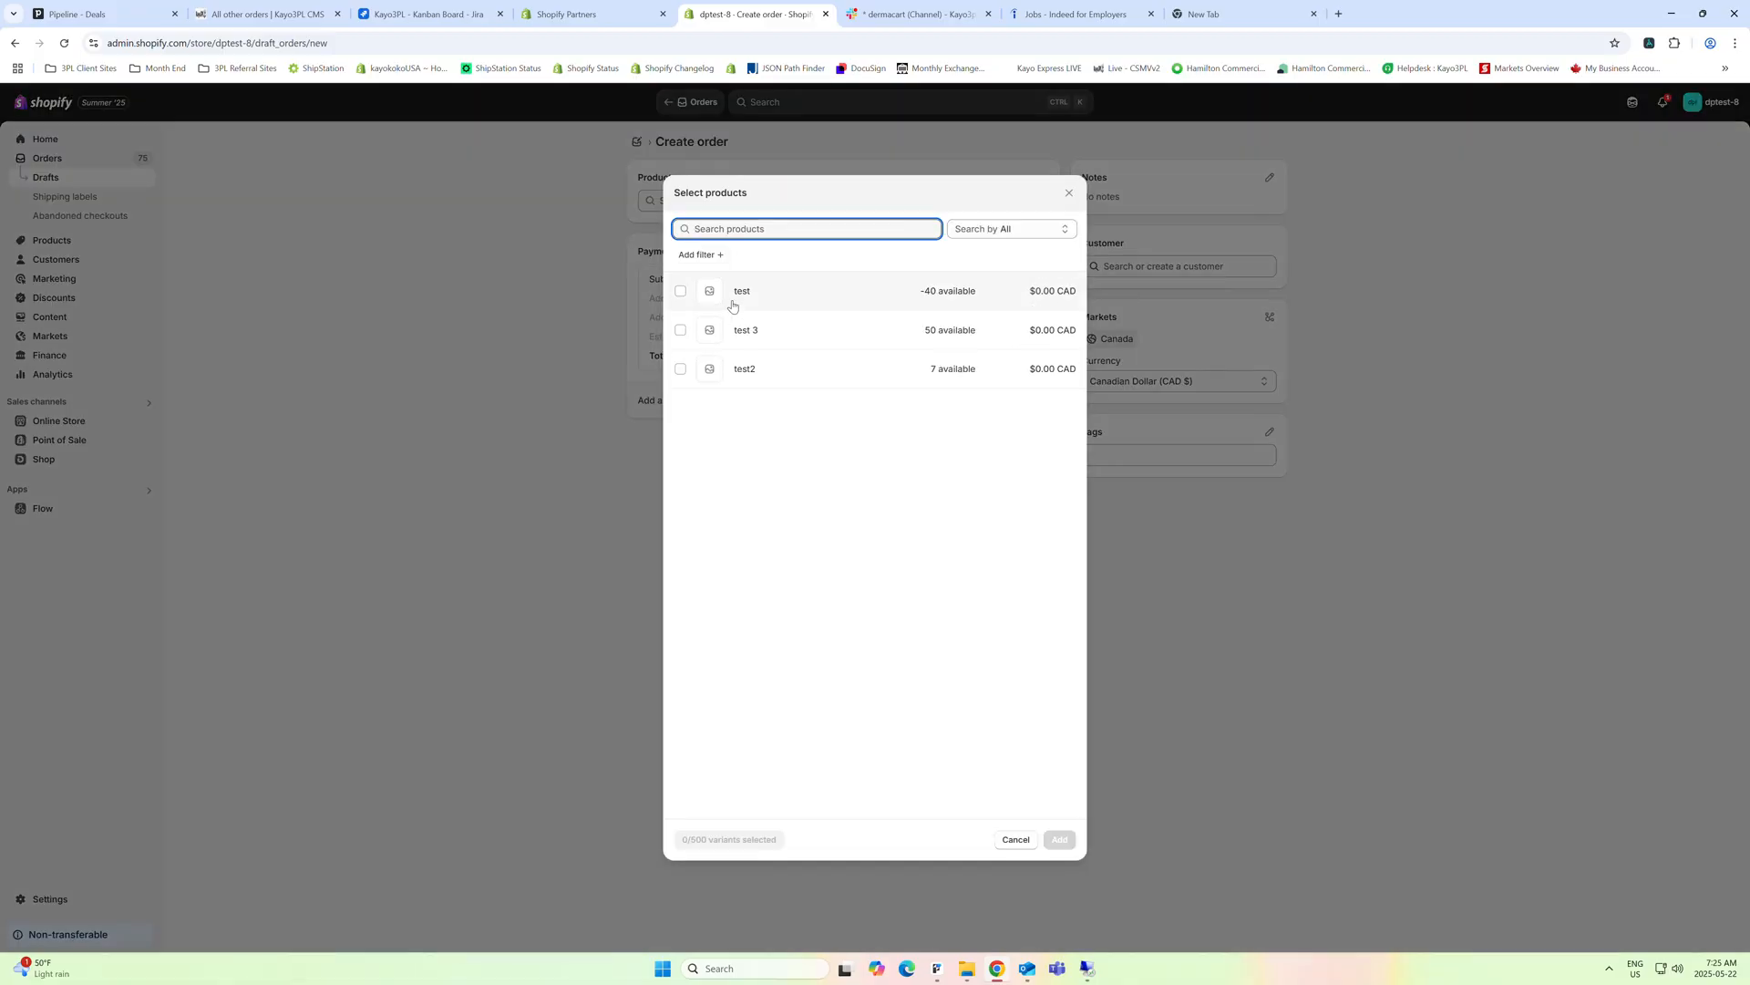
{"action": "left_click", "coordinate": [680, 291]}
{"action": "left_click", "coordinate": [1060, 839]}
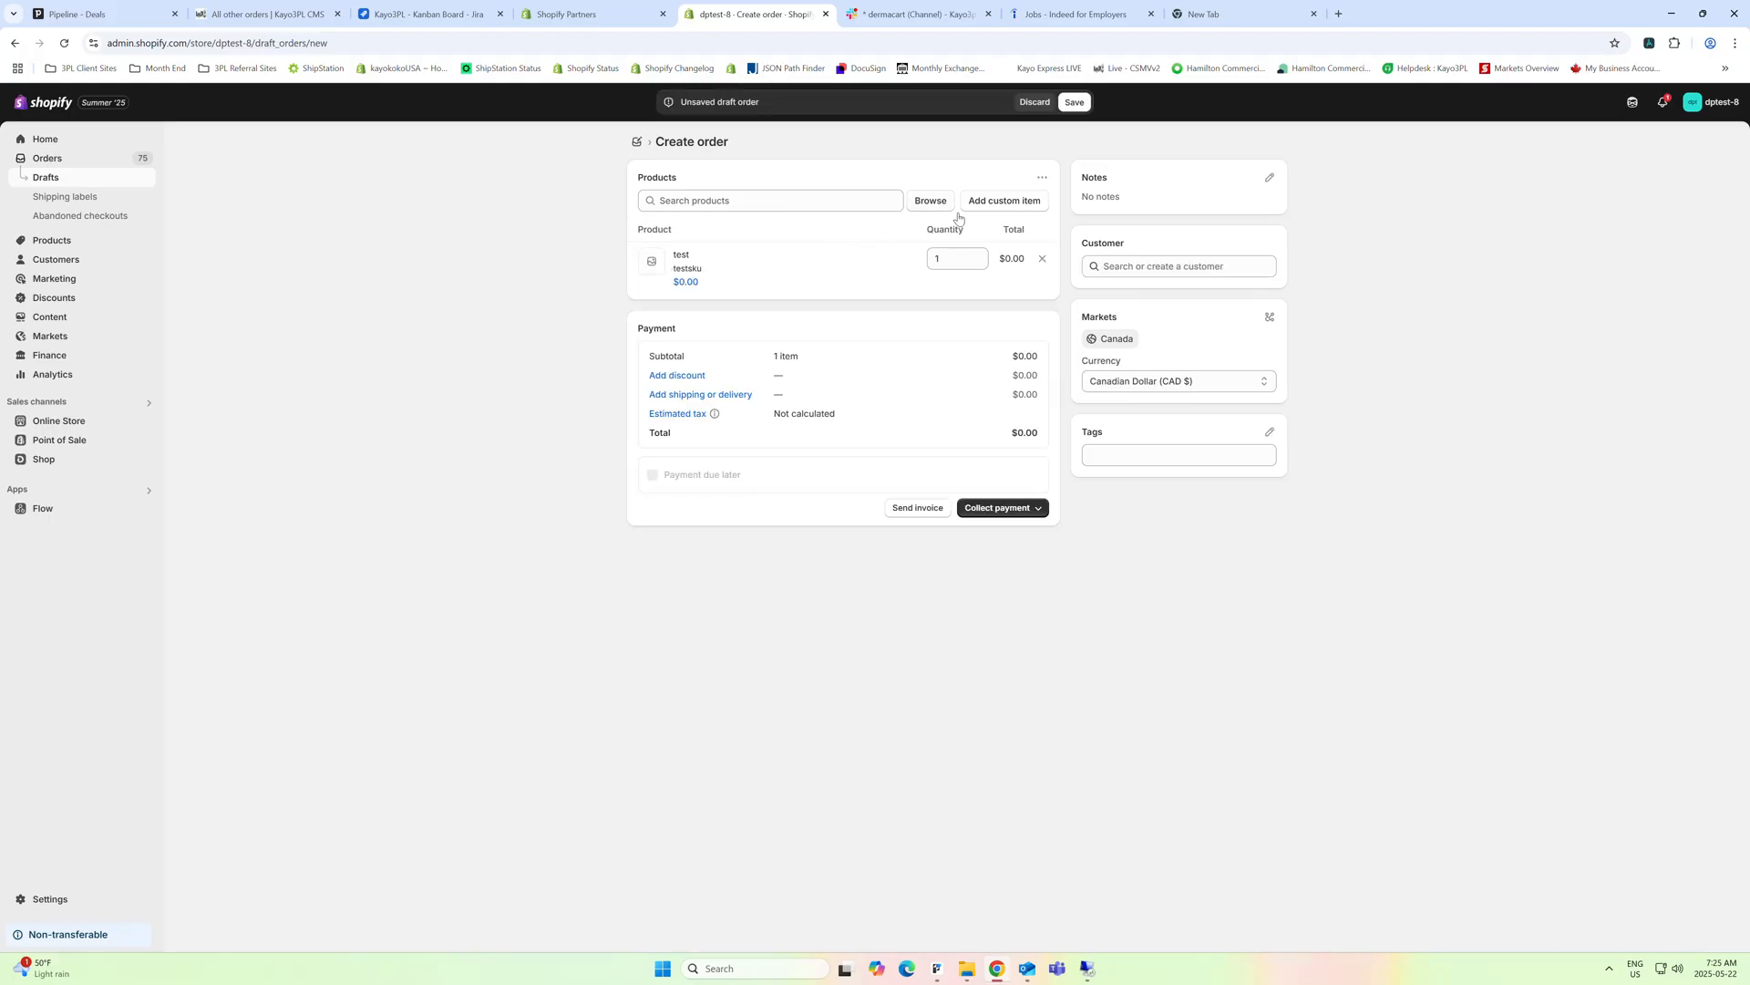
Assign the existing test customer with the United States address to the order and create it as paid
{"action": "left_click", "coordinate": [1105, 271]}
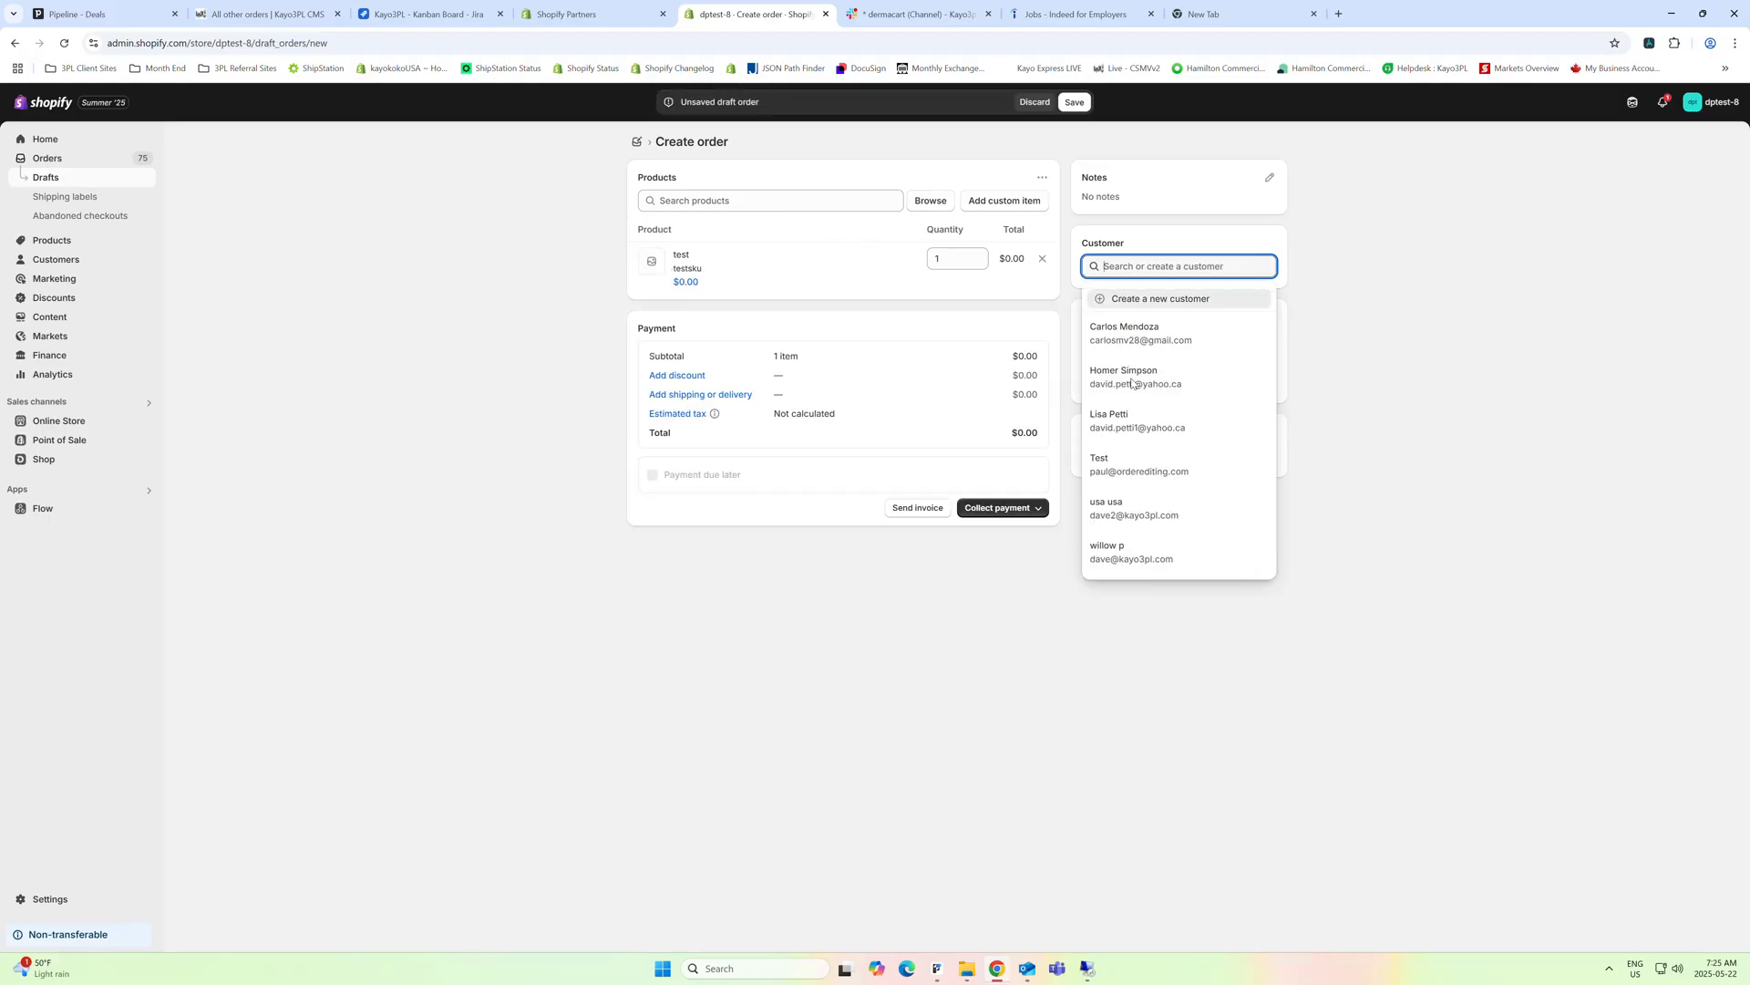
{"action": "left_click", "coordinate": [1117, 513]}
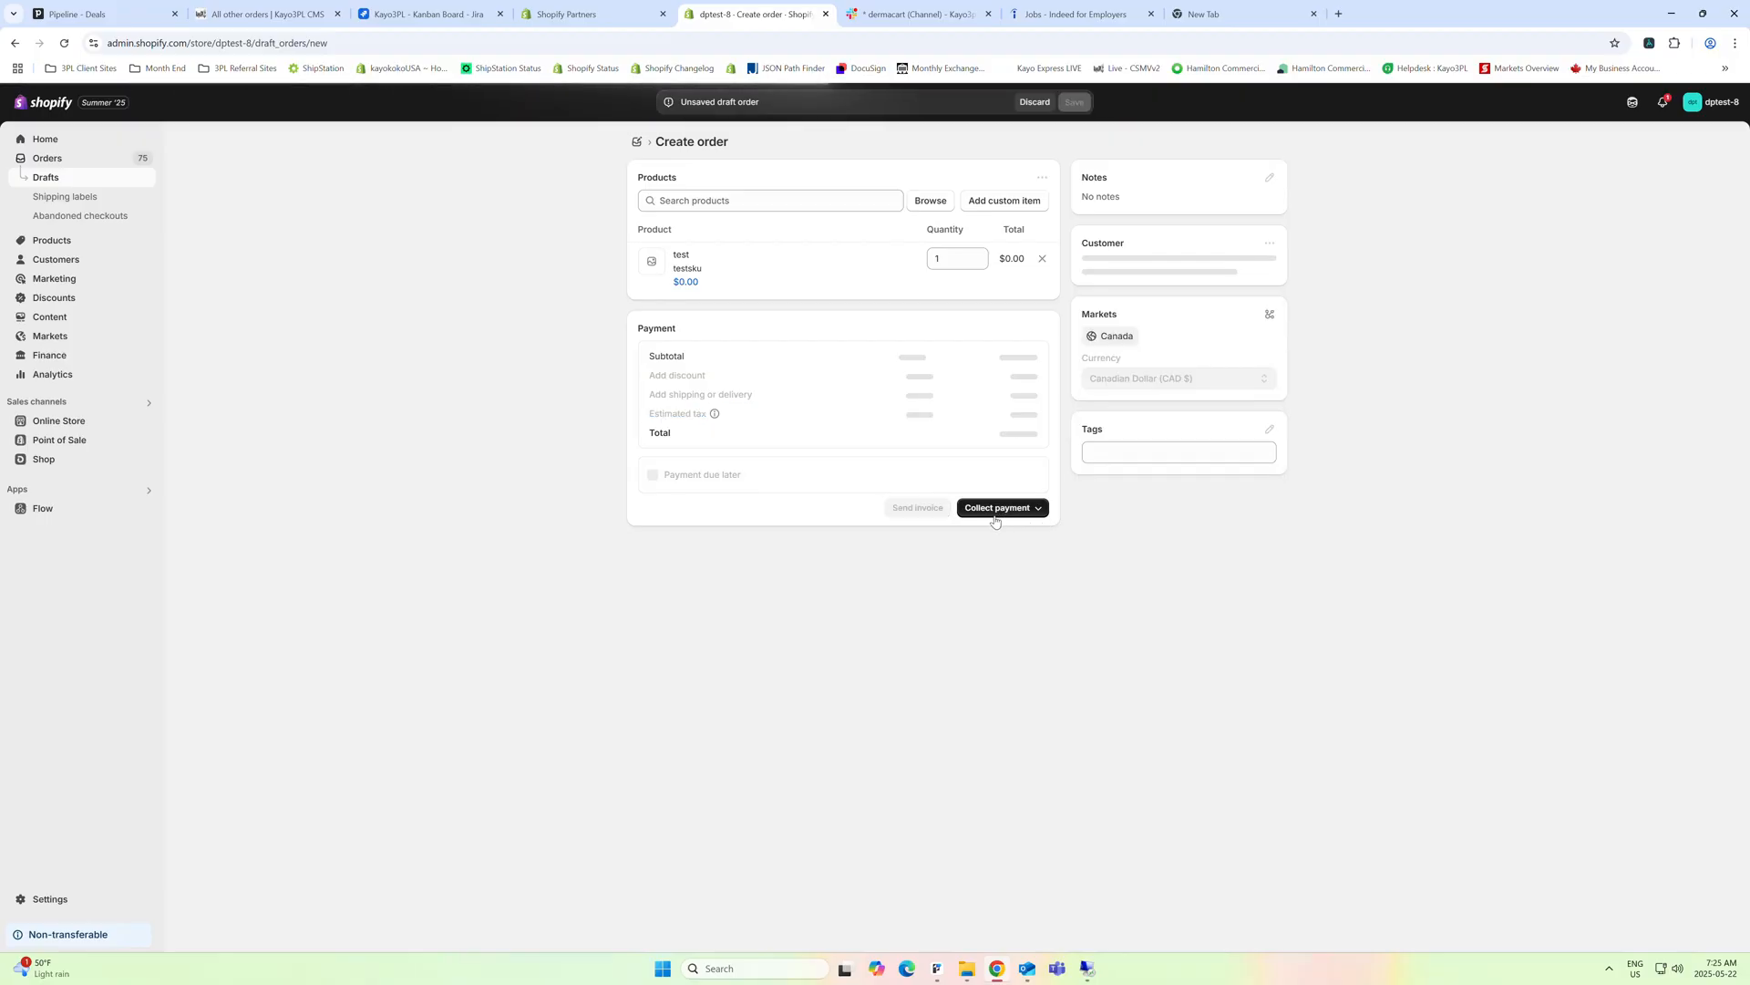
{"action": "left_click", "coordinate": [996, 508]}
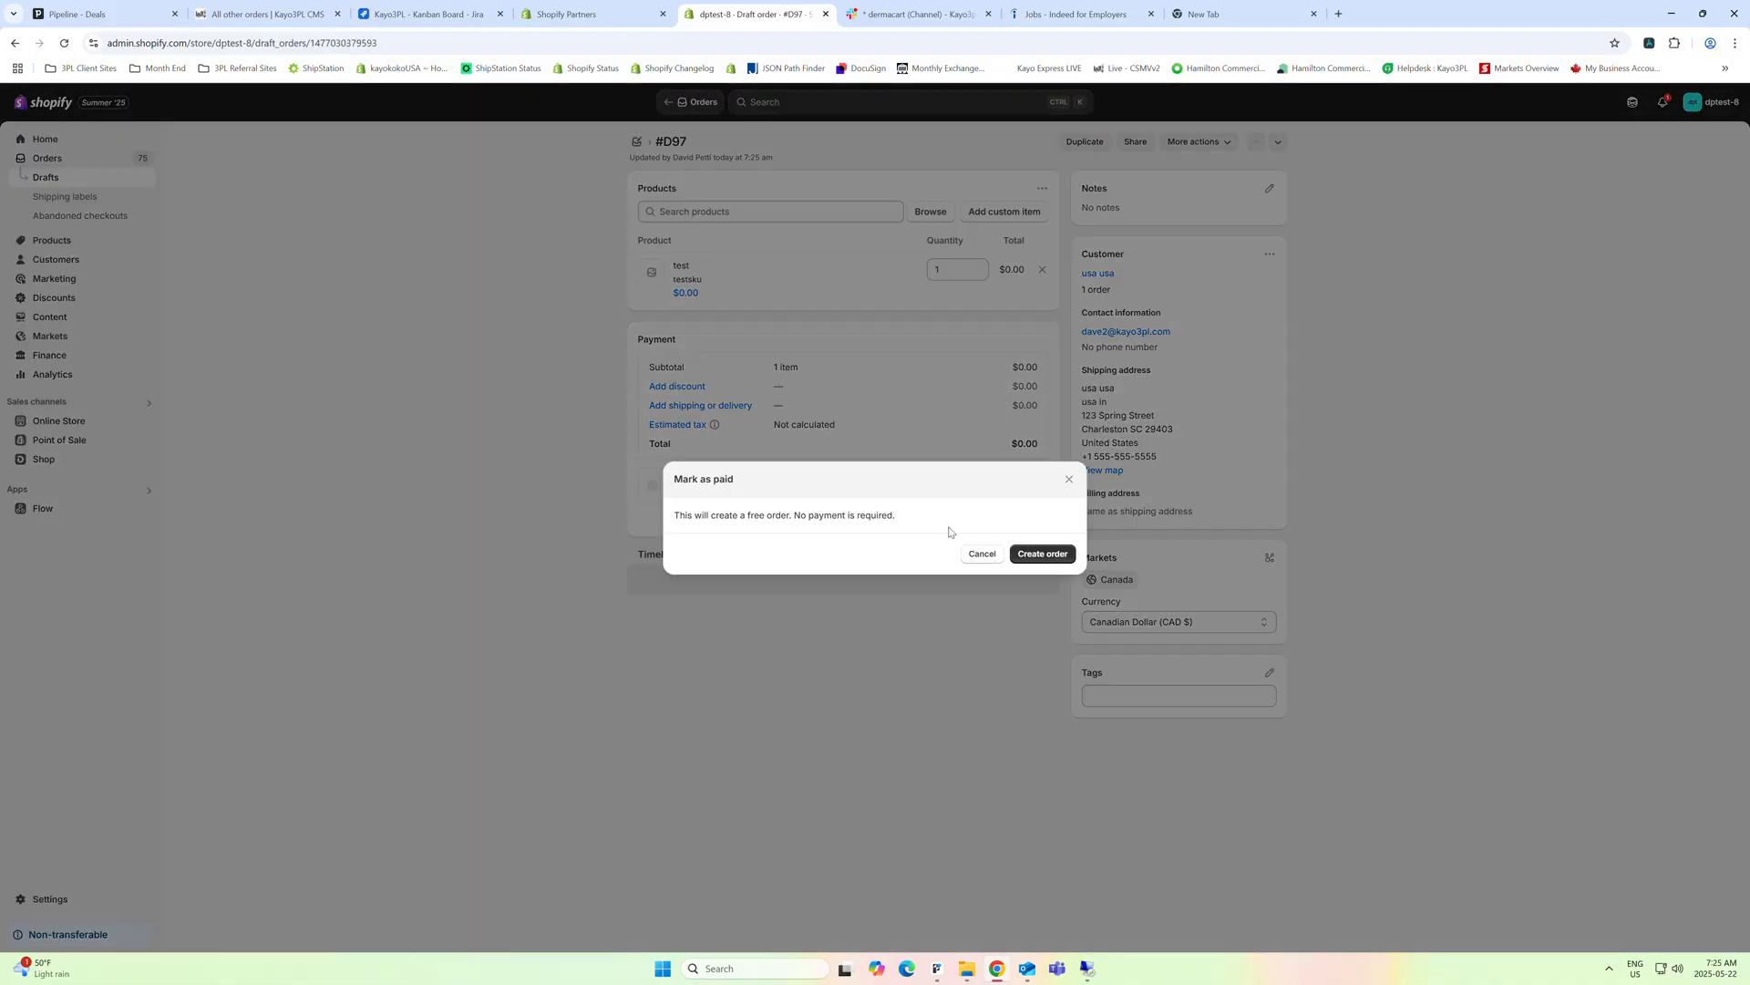
{"action": "left_click", "coordinate": [1035, 556]}
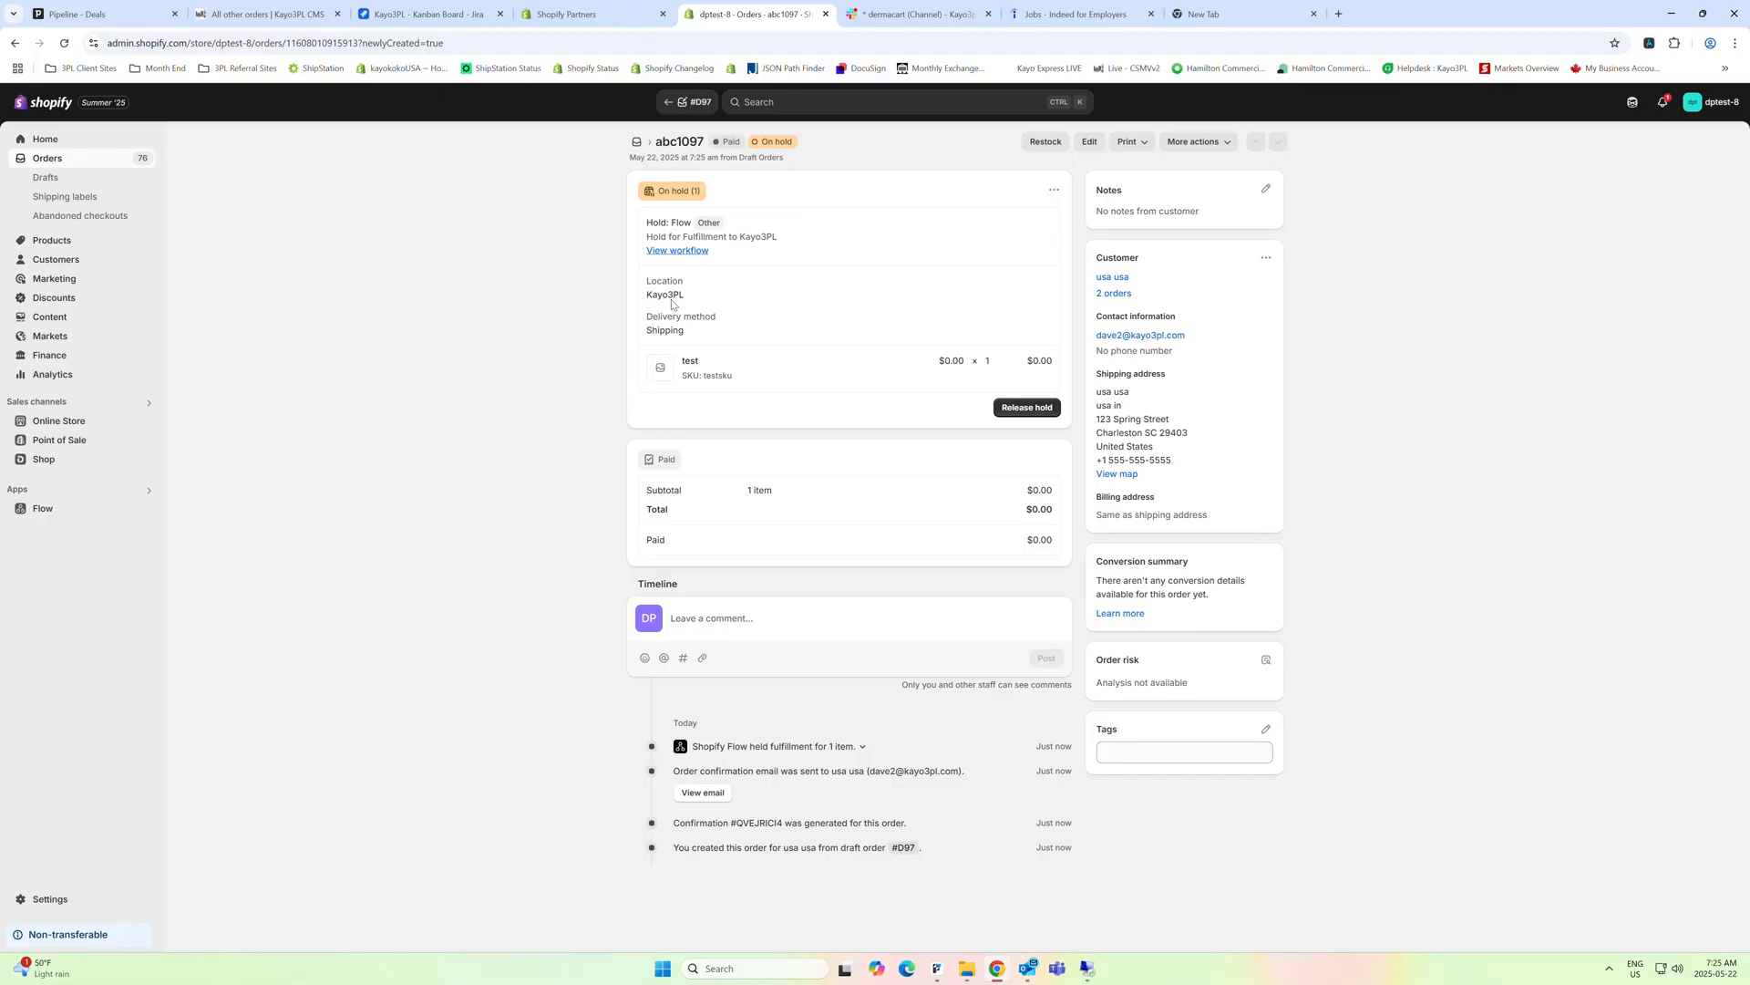
Open the product test from the new order and examine its stock quantities by location
{"action": "left_click", "coordinate": [690, 361]}
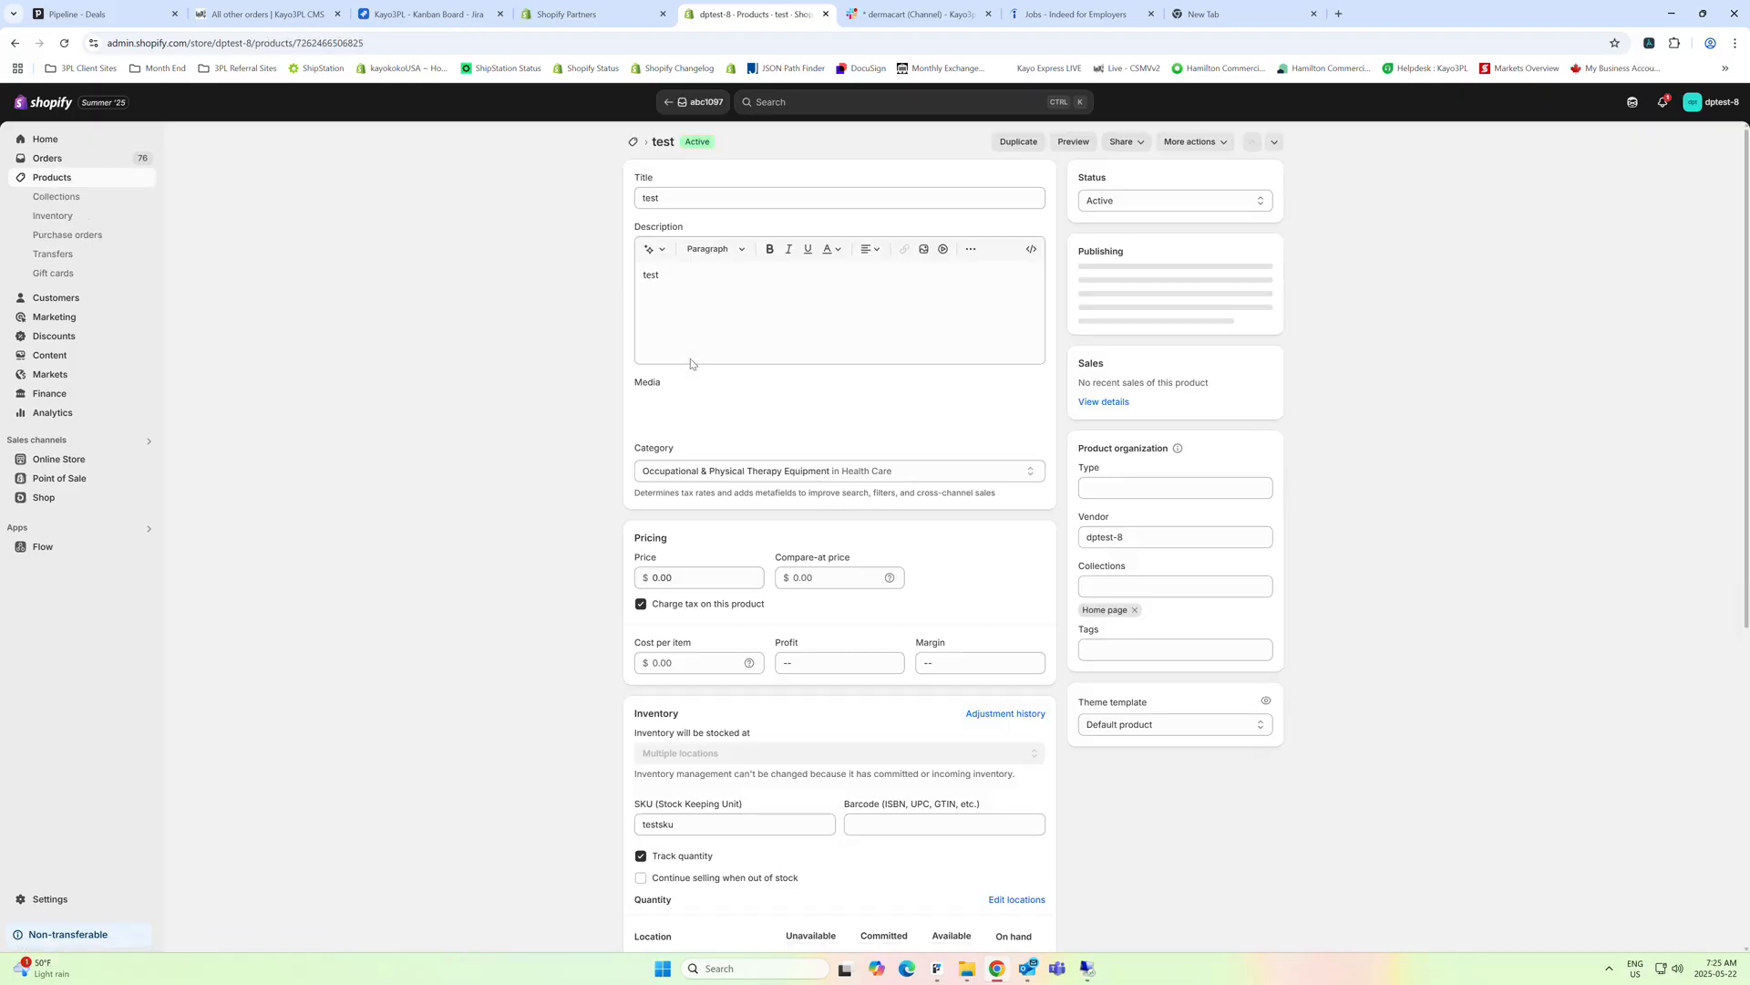
{"action": "scroll", "coordinate": [525, 560], "scroll_direction": "down", "scroll_amount": 5}
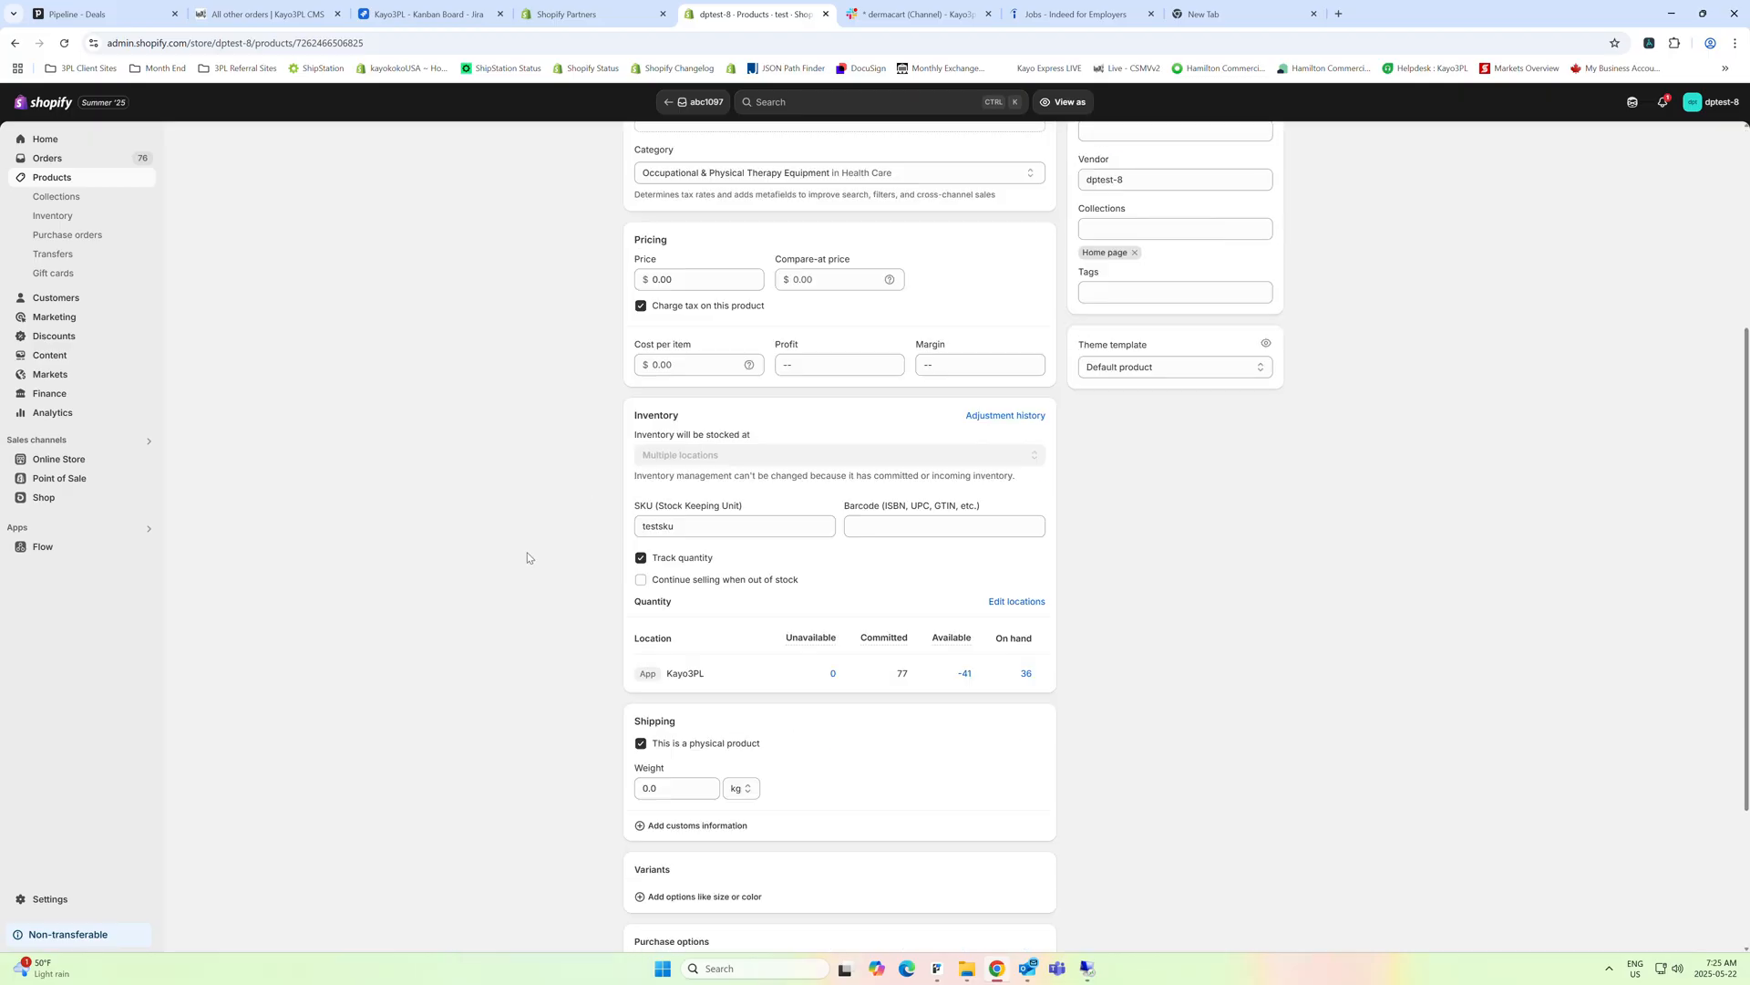
{"action": "scroll", "coordinate": [564, 485], "scroll_direction": "up", "scroll_amount": 5}
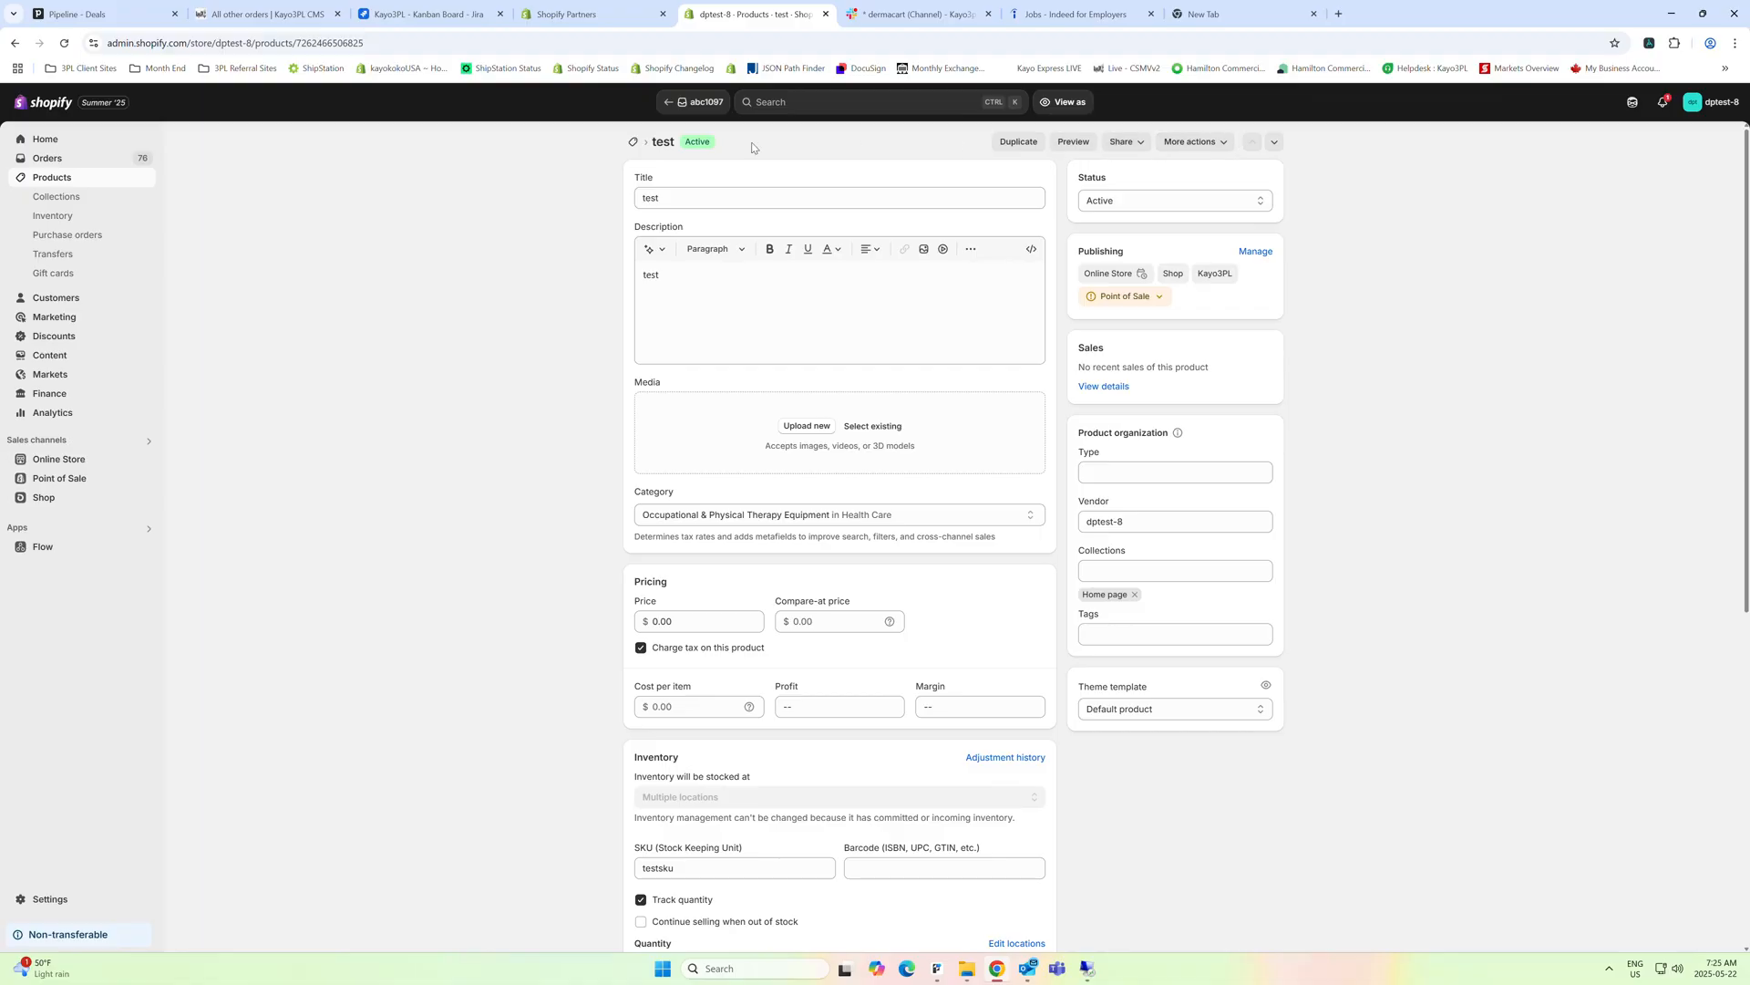
Start a new order from the orders list and add one unit of the product test 3 to it
{"action": "left_click", "coordinate": [40, 142]}
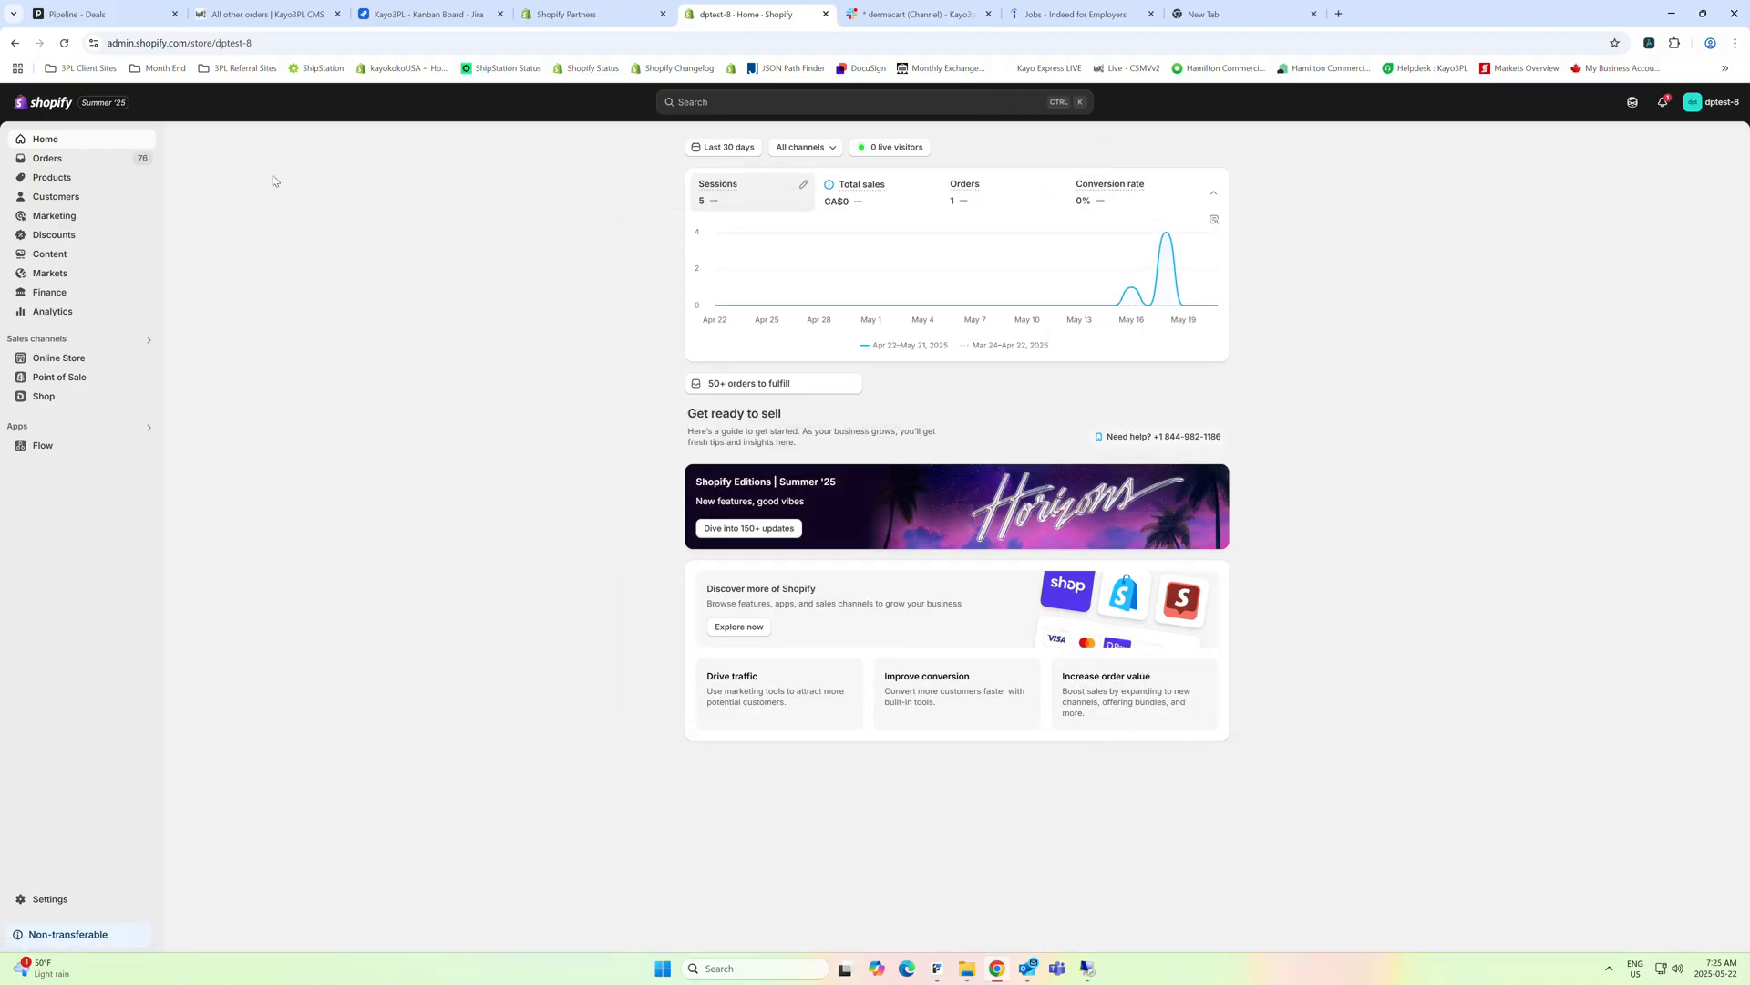
{"action": "left_click", "coordinate": [64, 160]}
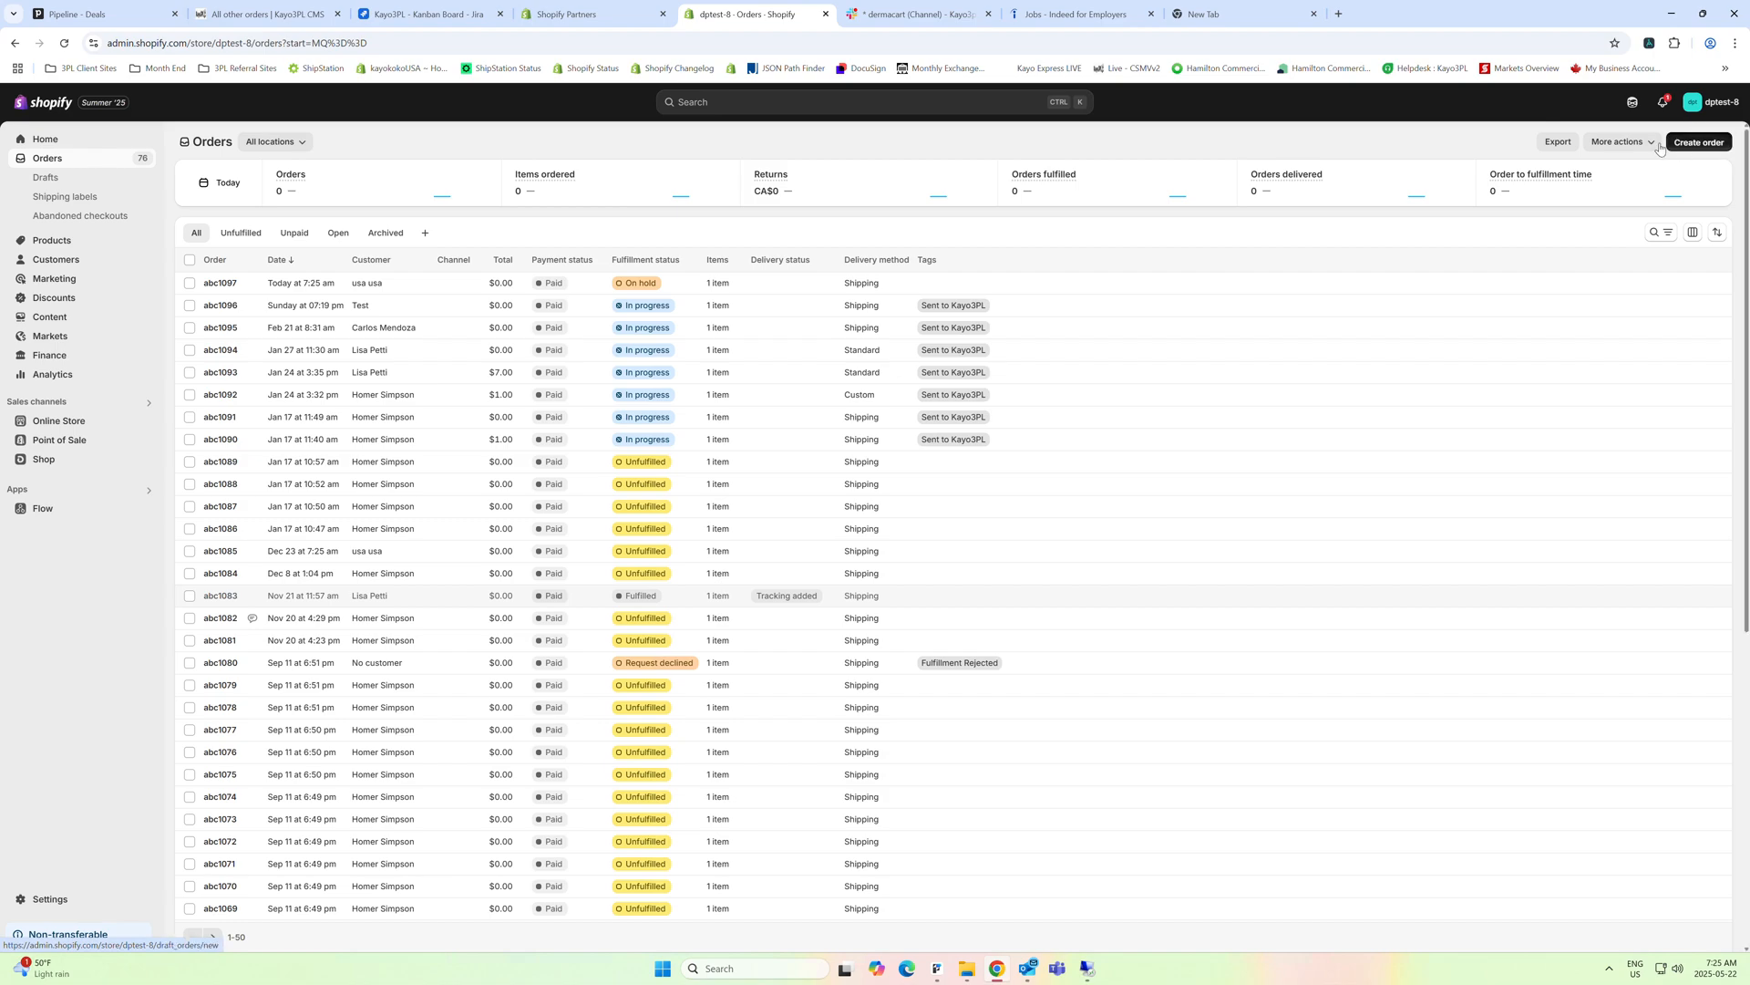
{"action": "left_click", "coordinate": [1661, 144]}
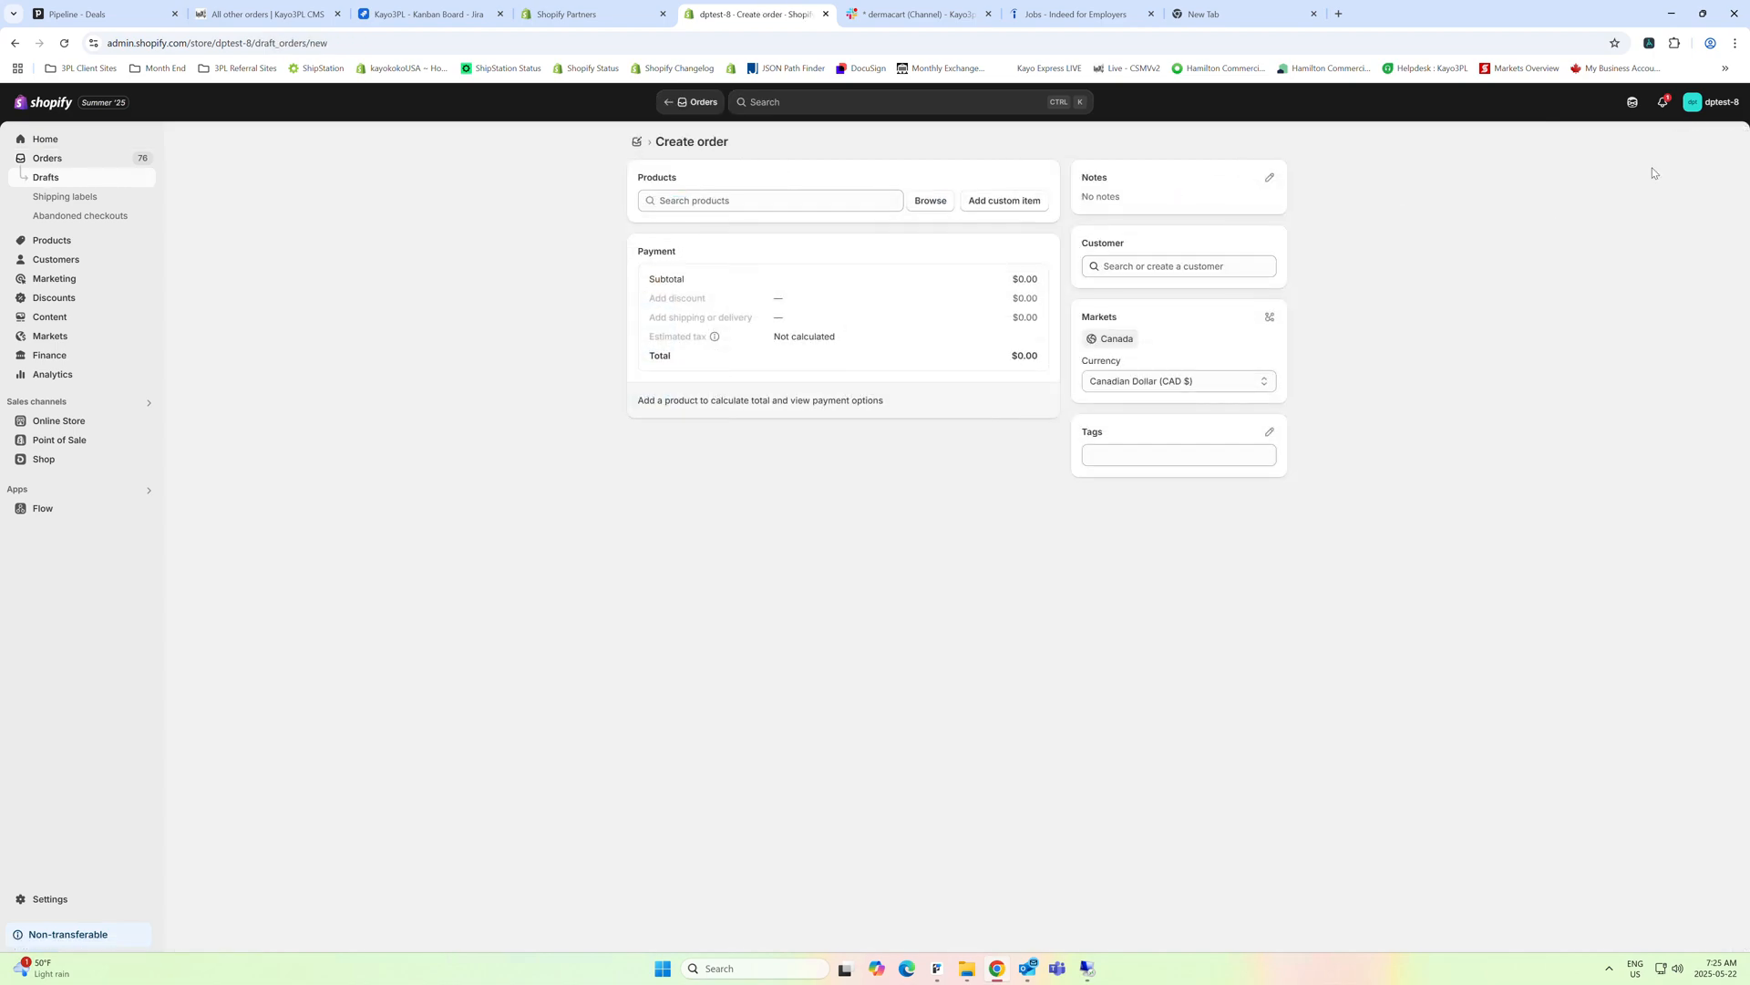
{"action": "left_click", "coordinate": [923, 202]}
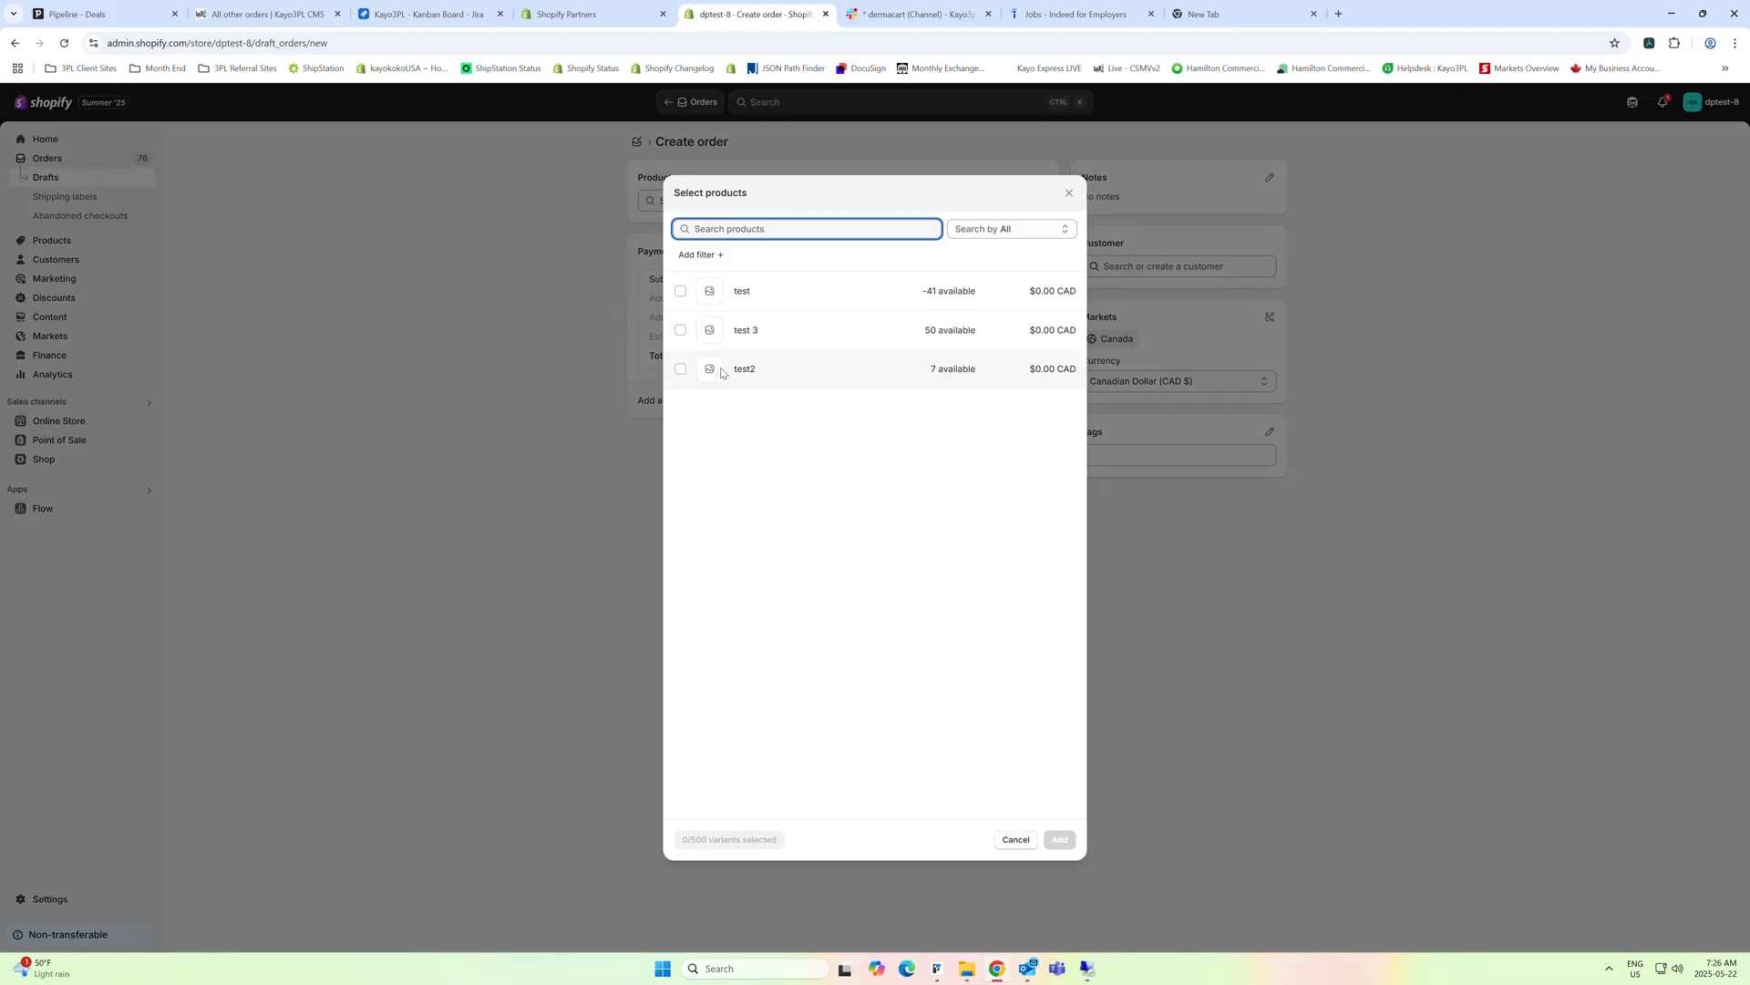
{"action": "left_click", "coordinate": [735, 334]}
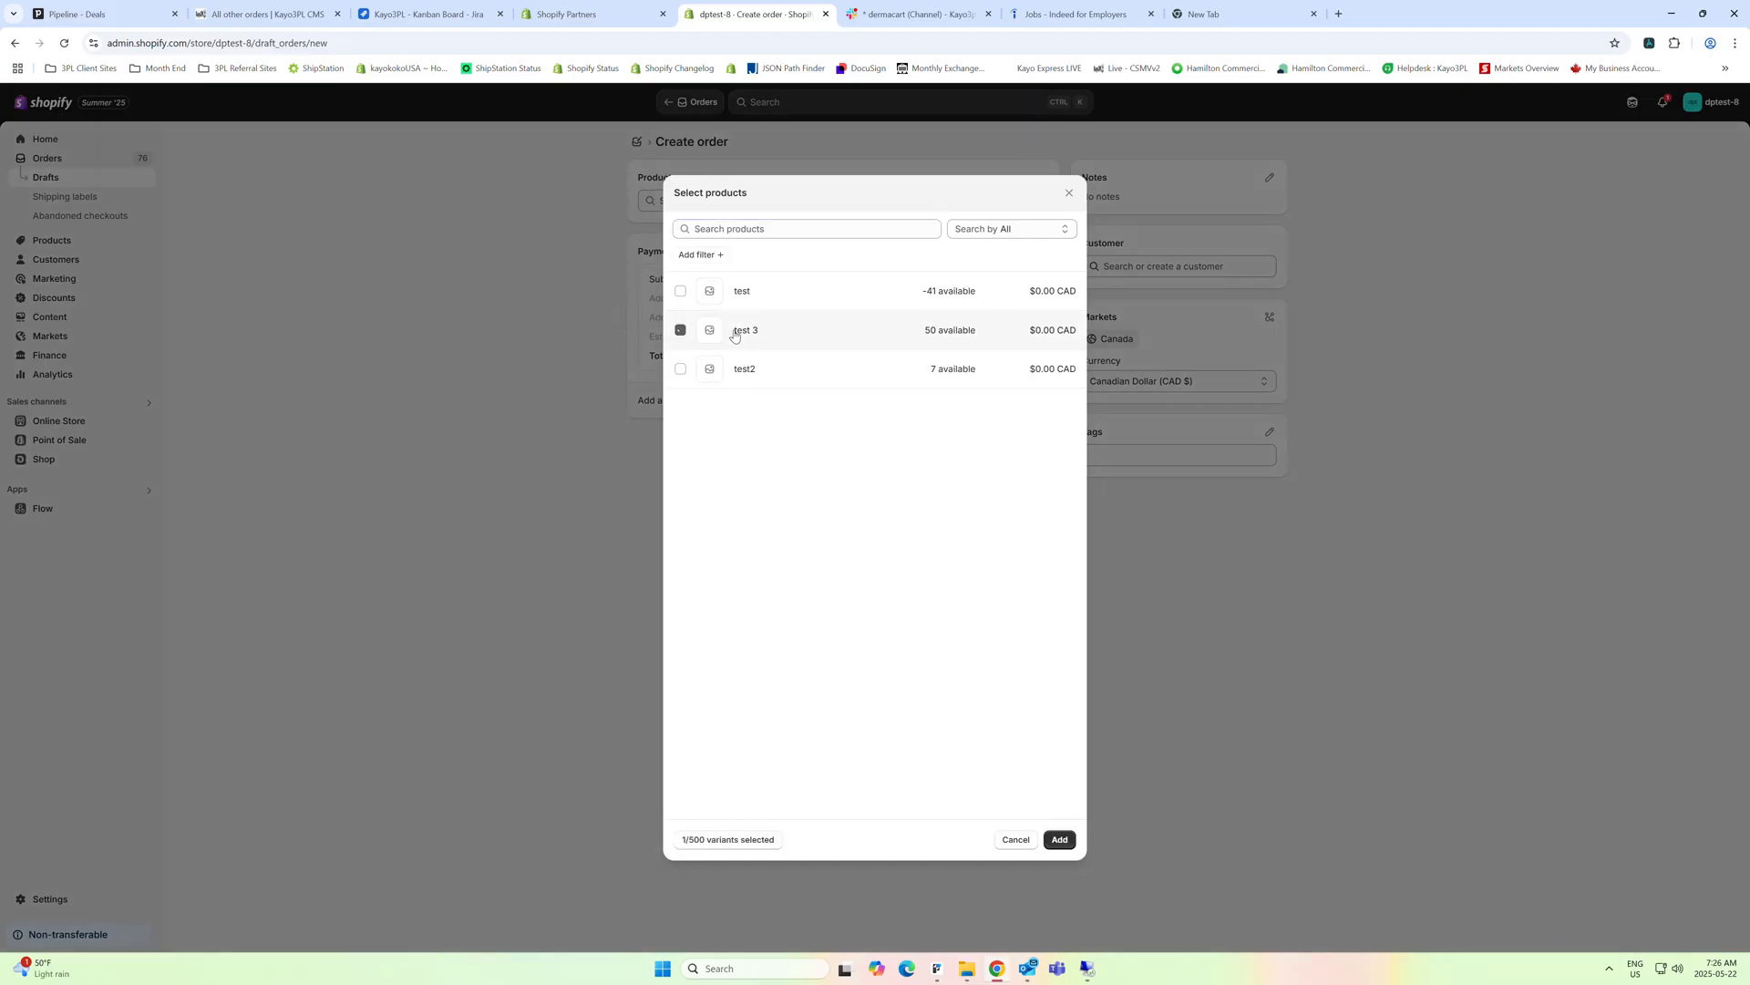
{"action": "left_click", "coordinate": [1059, 839]}
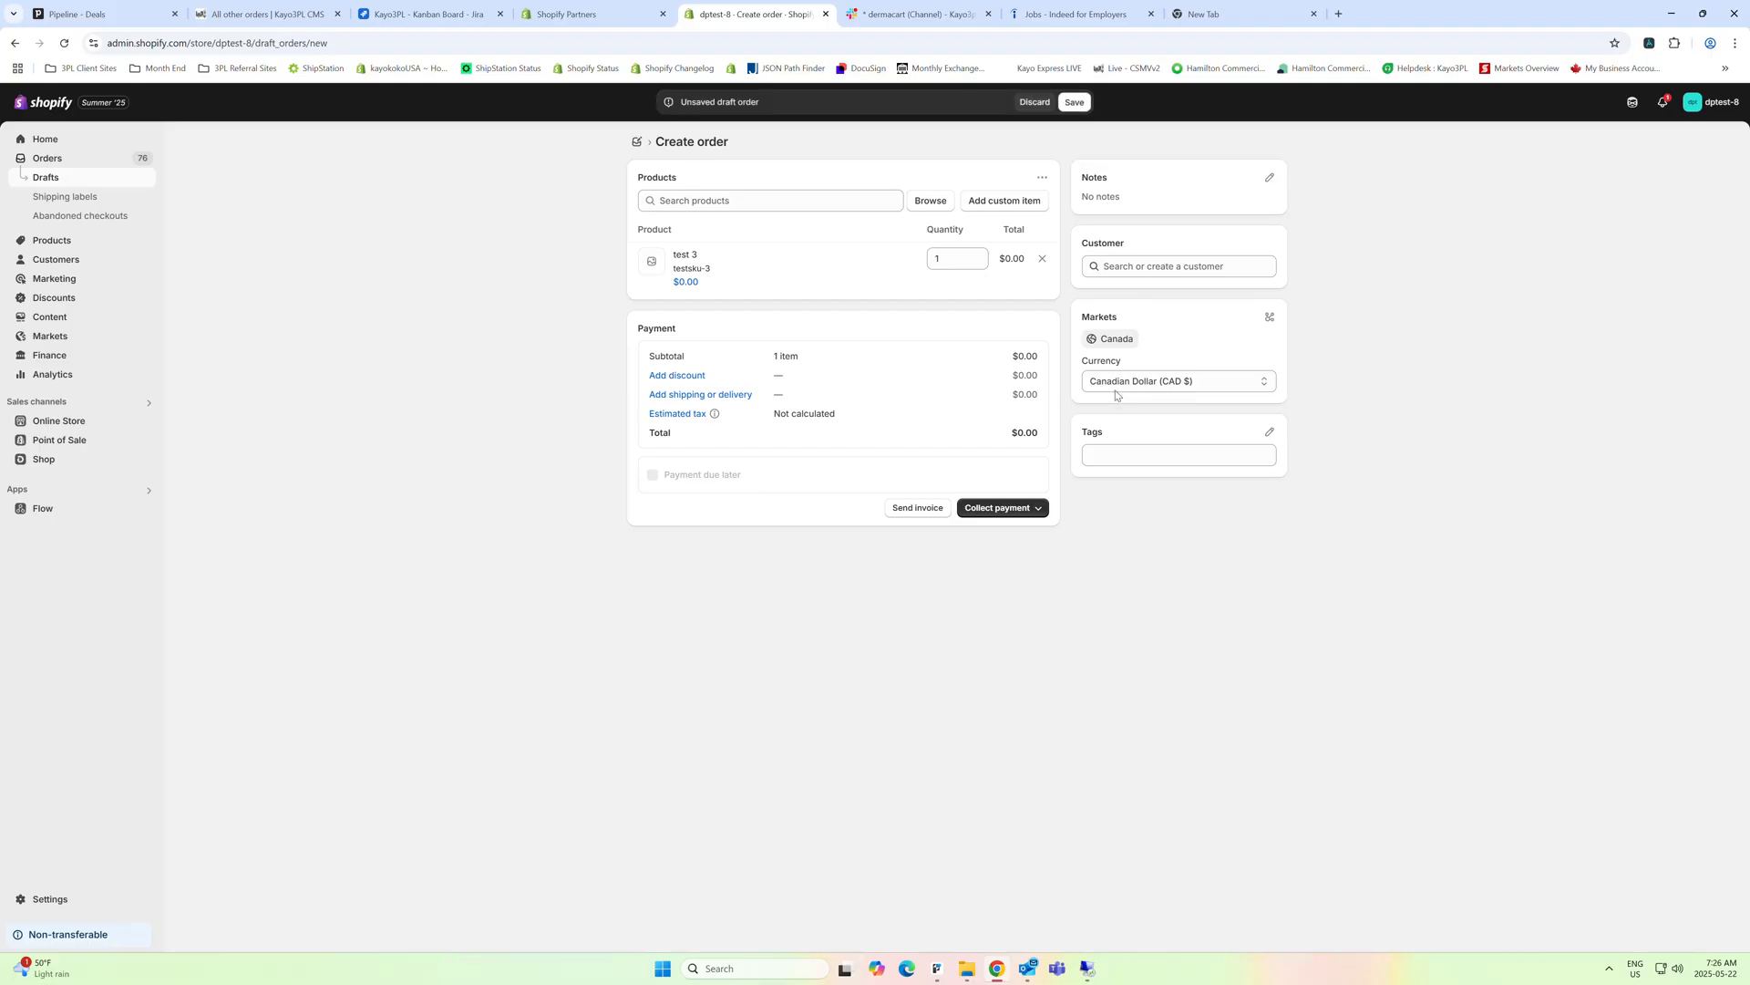
Assign the existing test customer with the United States address to the test 3 order and create it as paid
{"action": "left_click", "coordinate": [1113, 266]}
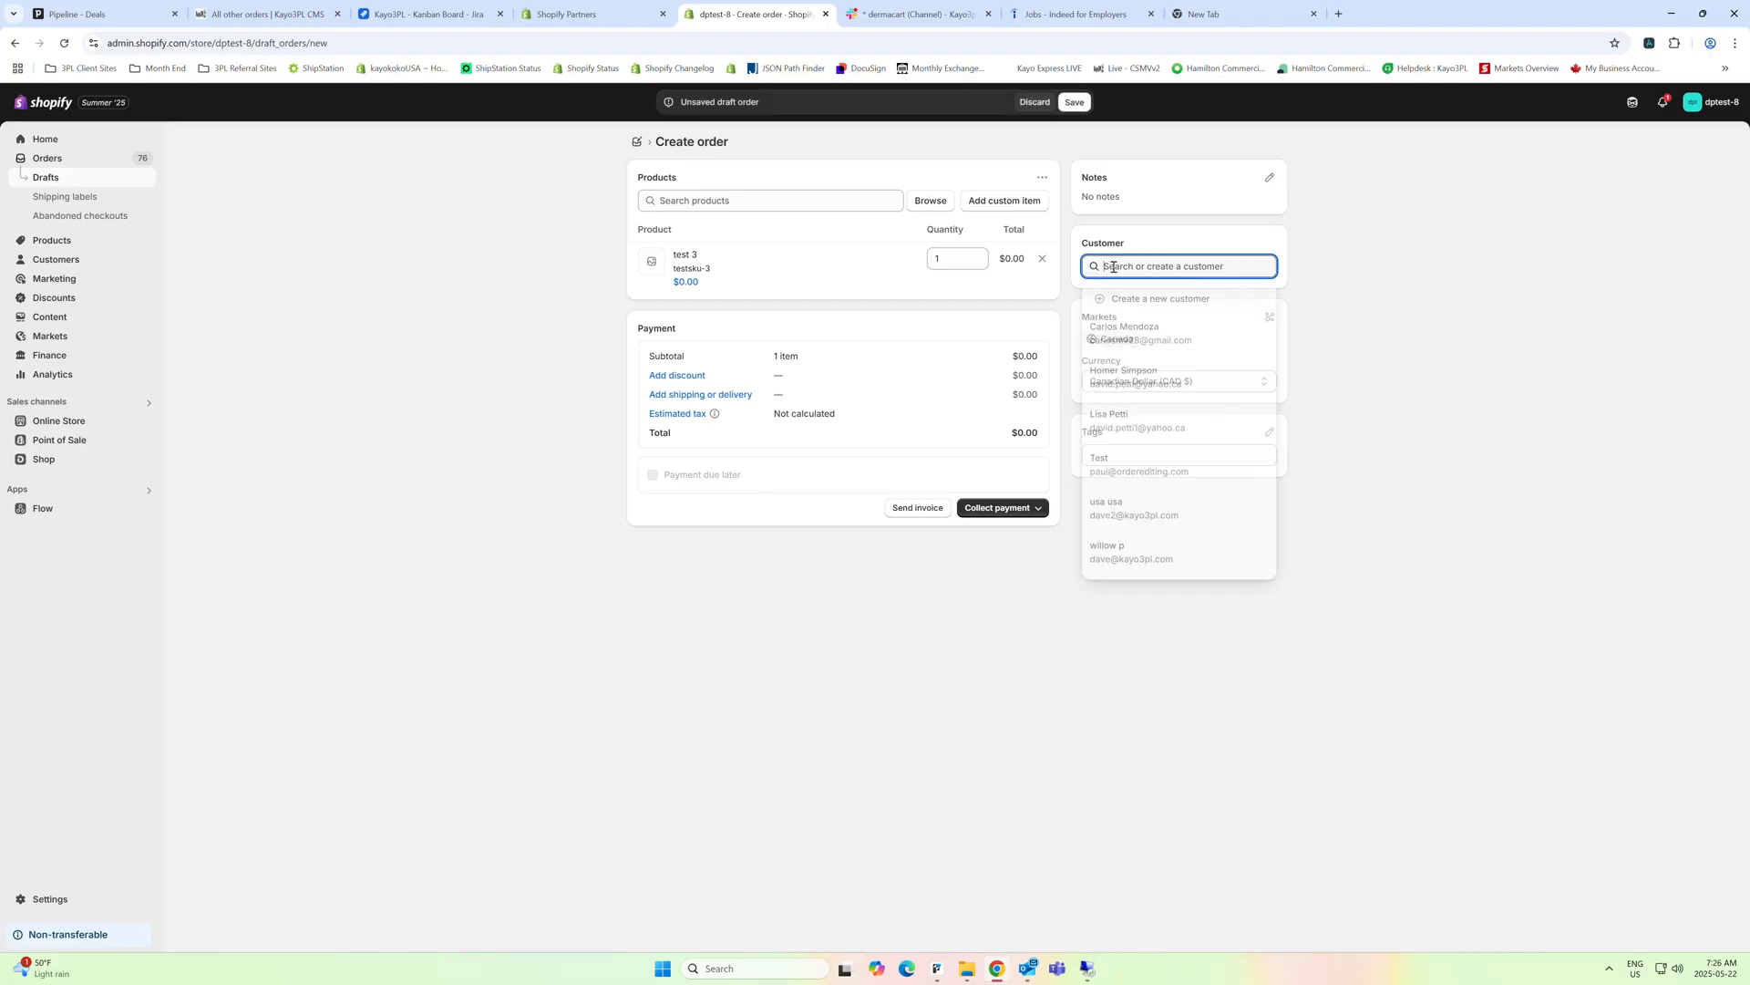
{"action": "left_click", "coordinate": [1119, 516]}
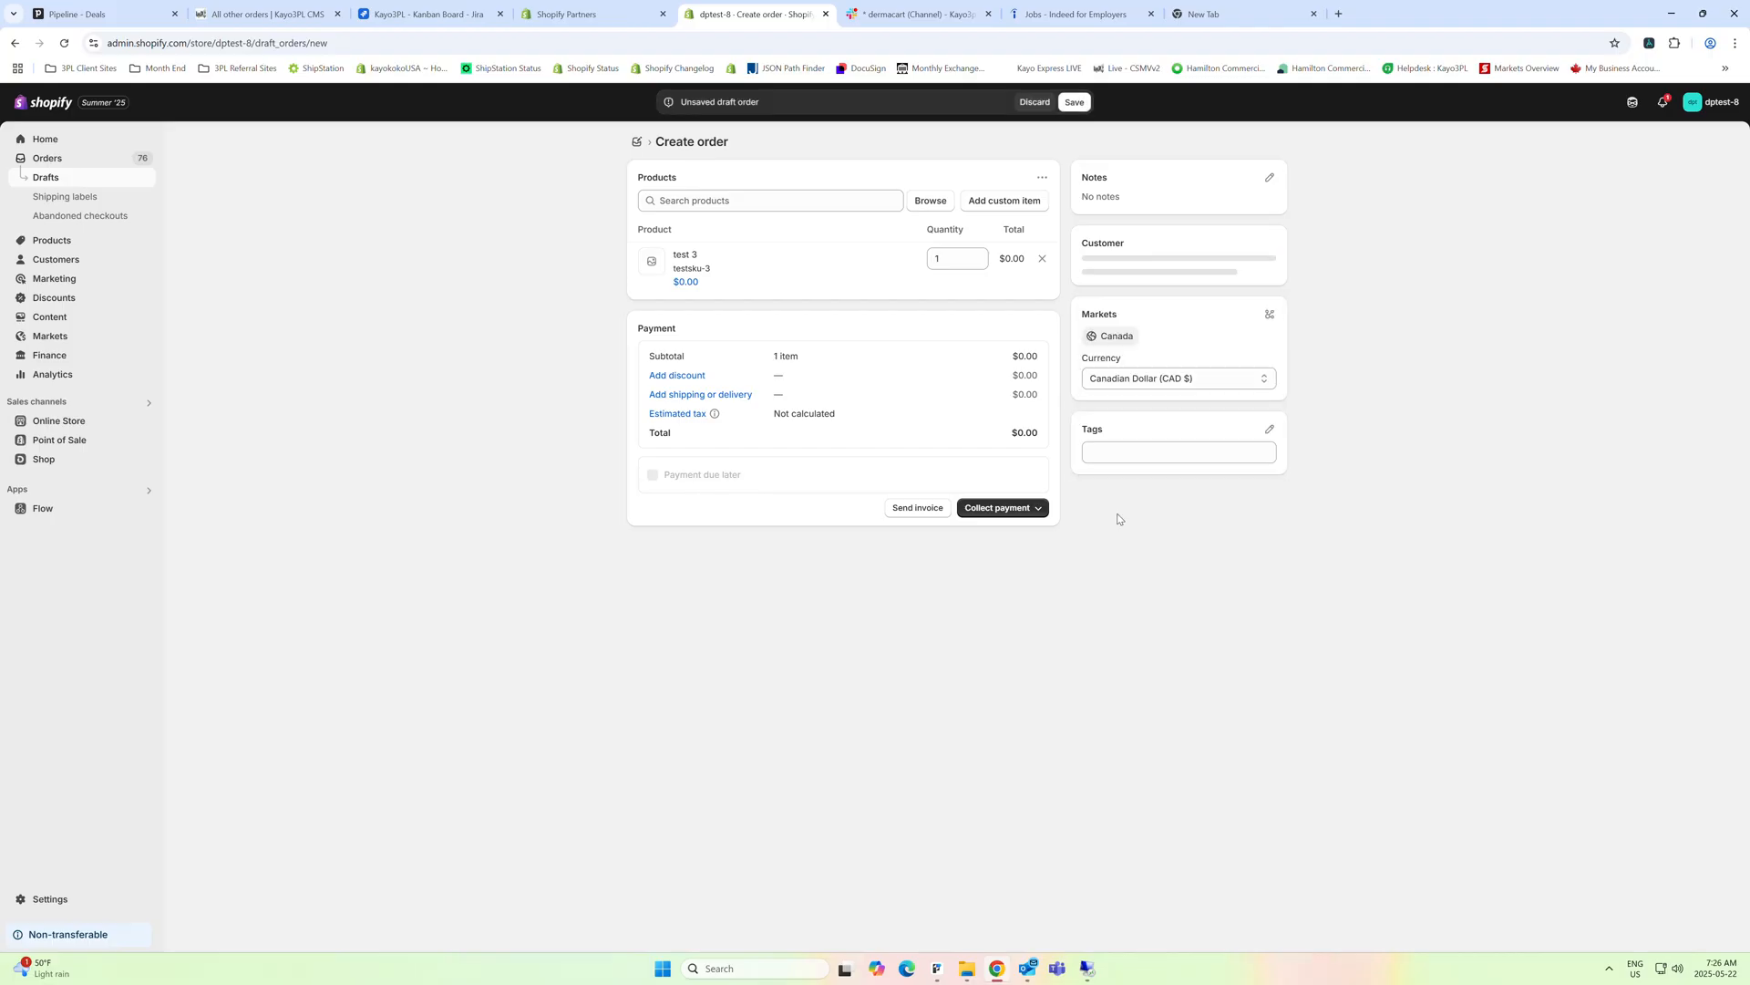
{"action": "left_click", "coordinate": [1021, 509]}
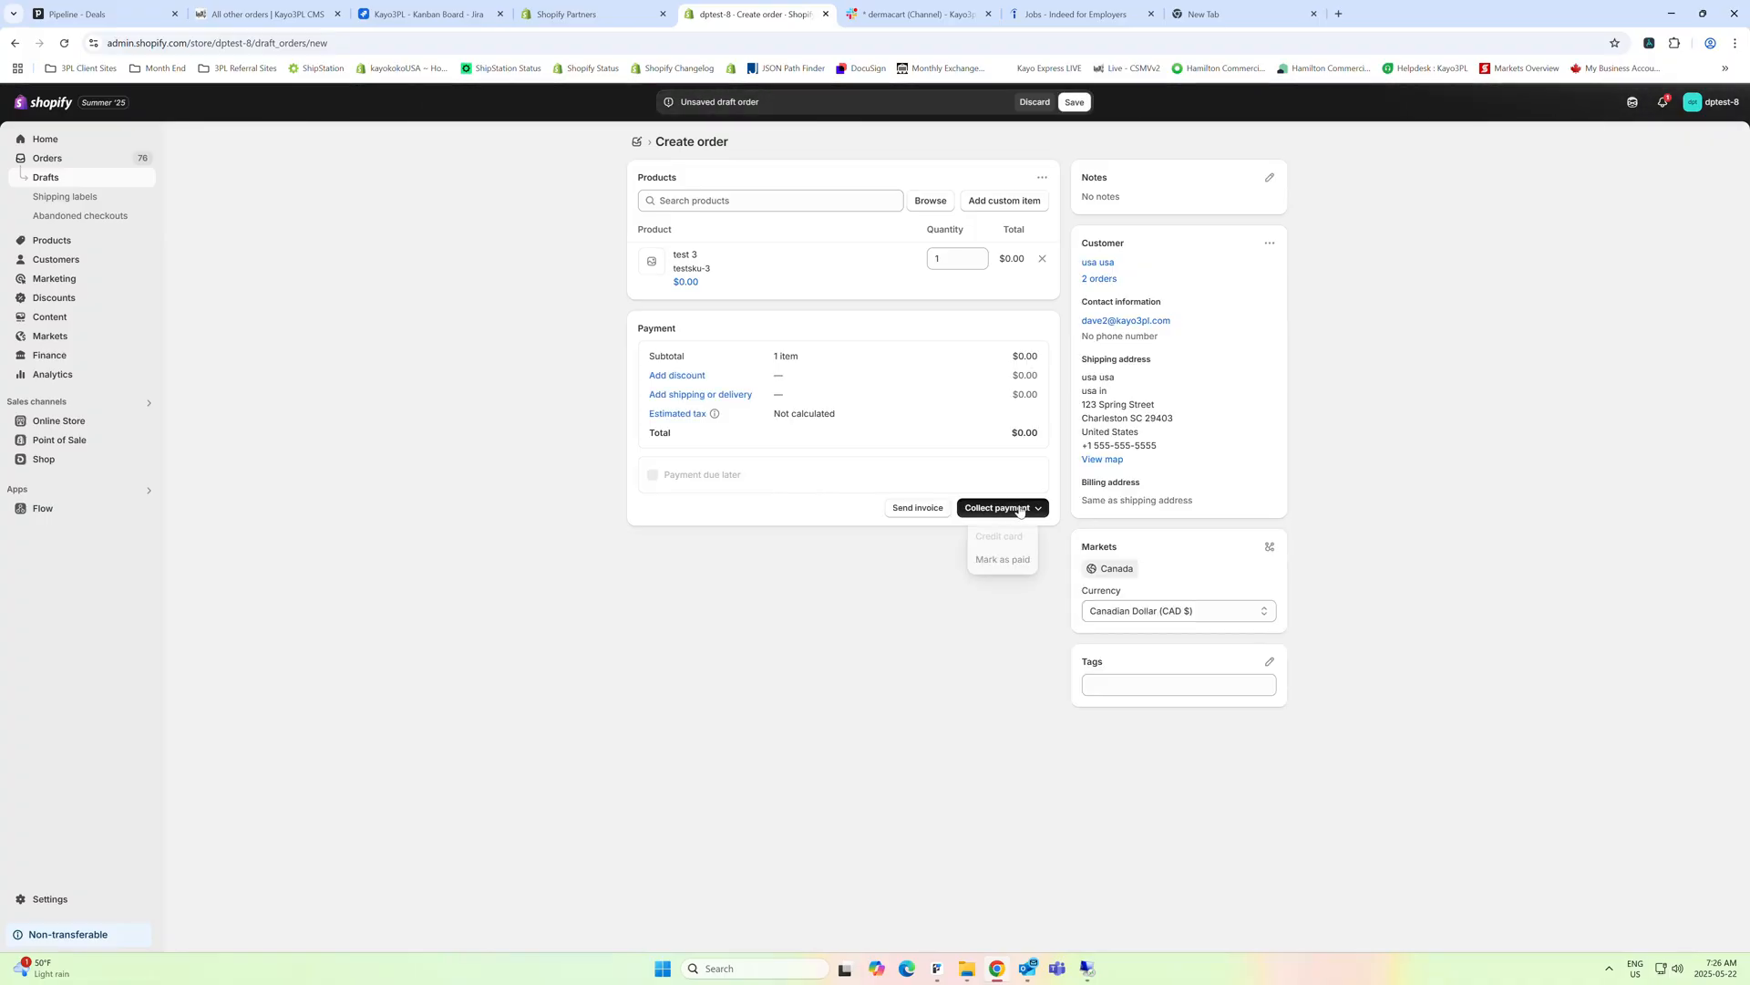
{"action": "left_click", "coordinate": [1000, 560]}
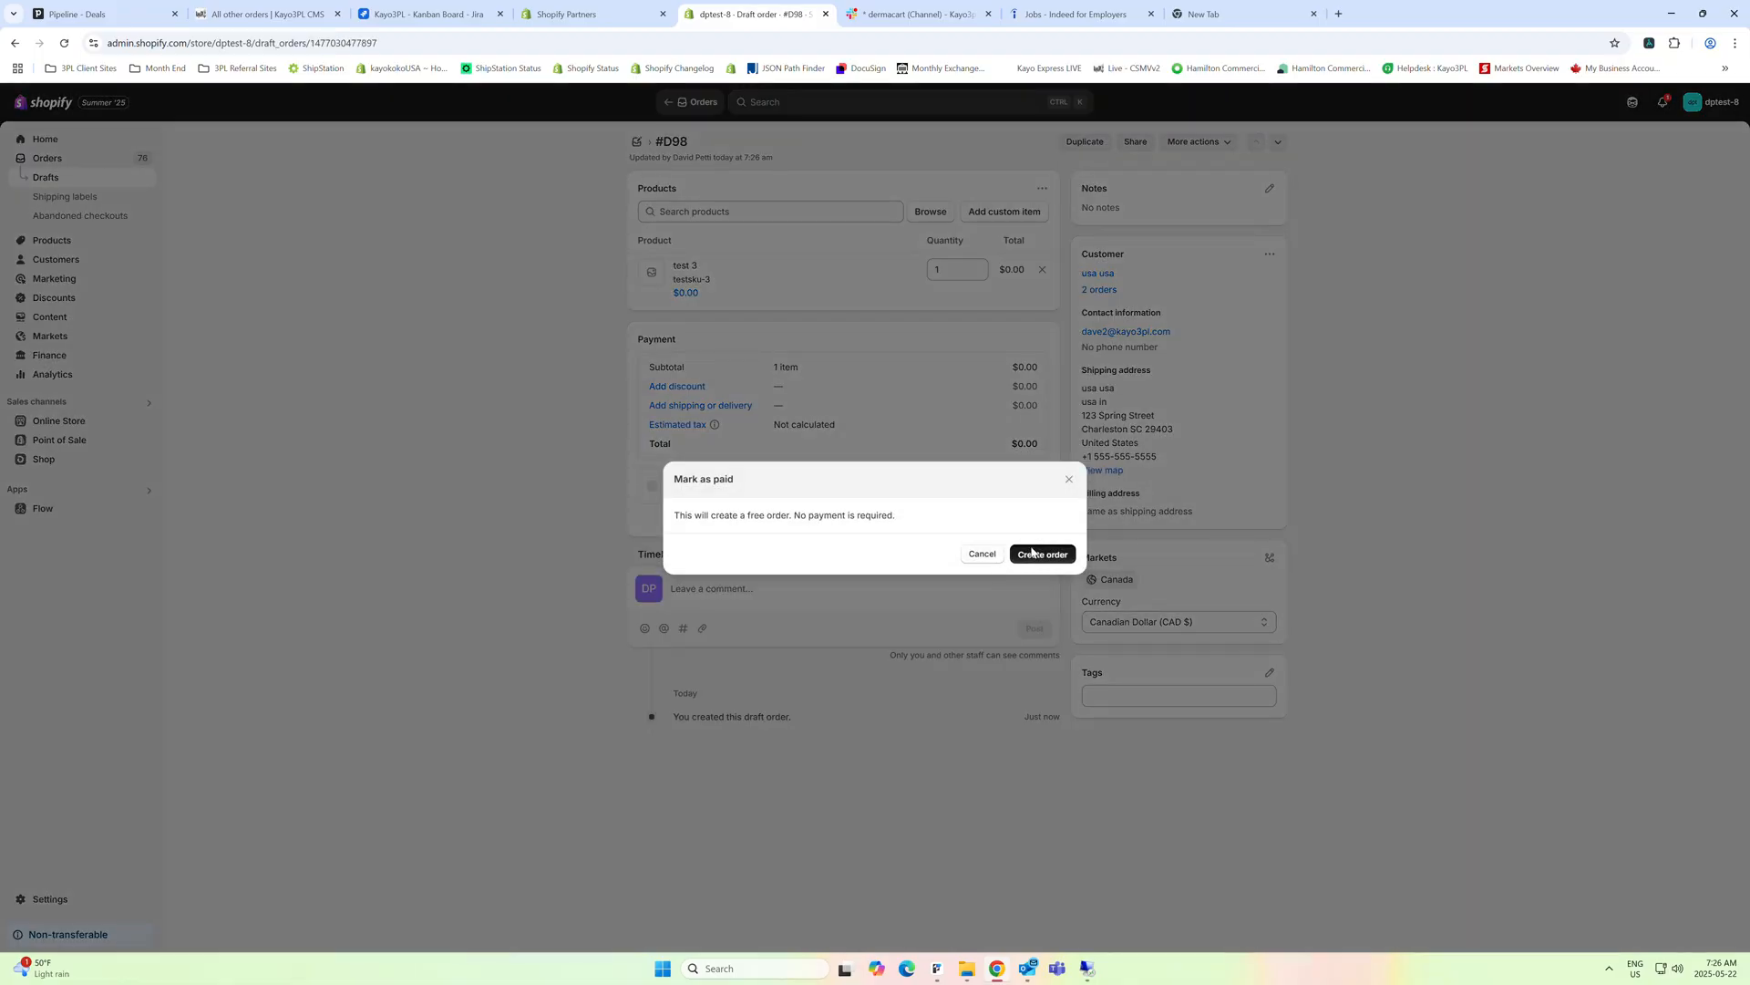
{"action": "left_click", "coordinate": [1032, 554]}
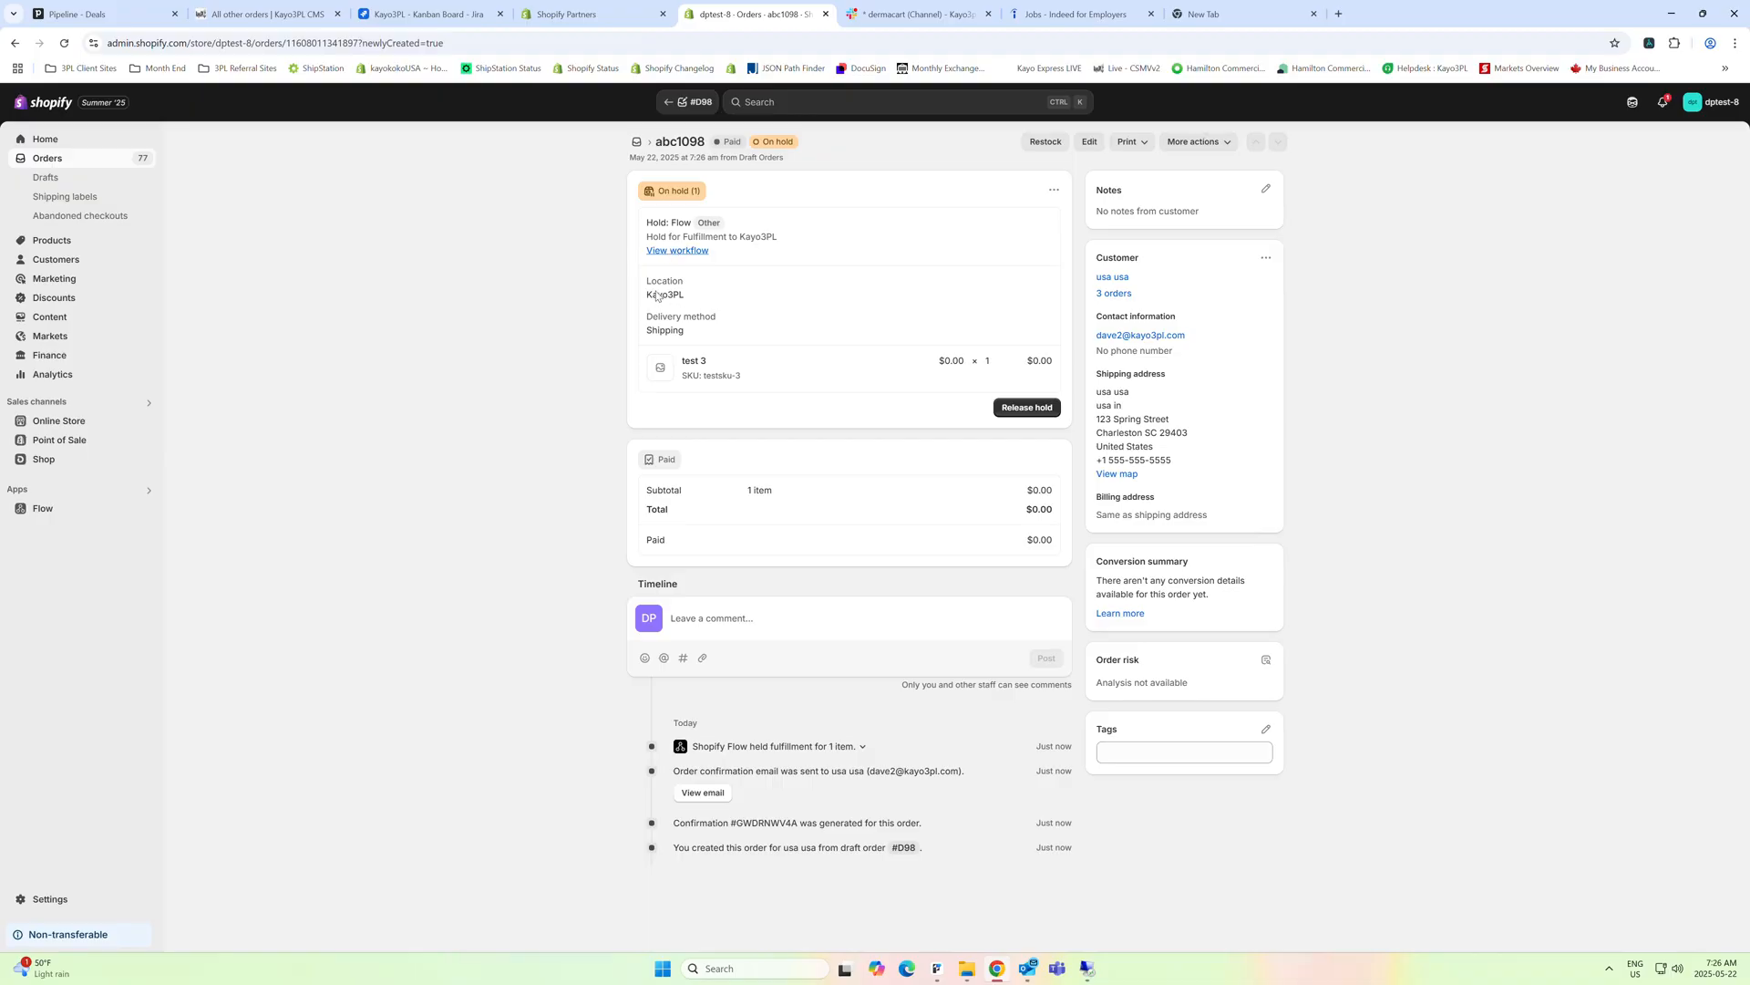
Release the fulfillment hold on the new order and change its fulfillment location to Pre-Orders
{"action": "left_click", "coordinate": [1022, 406]}
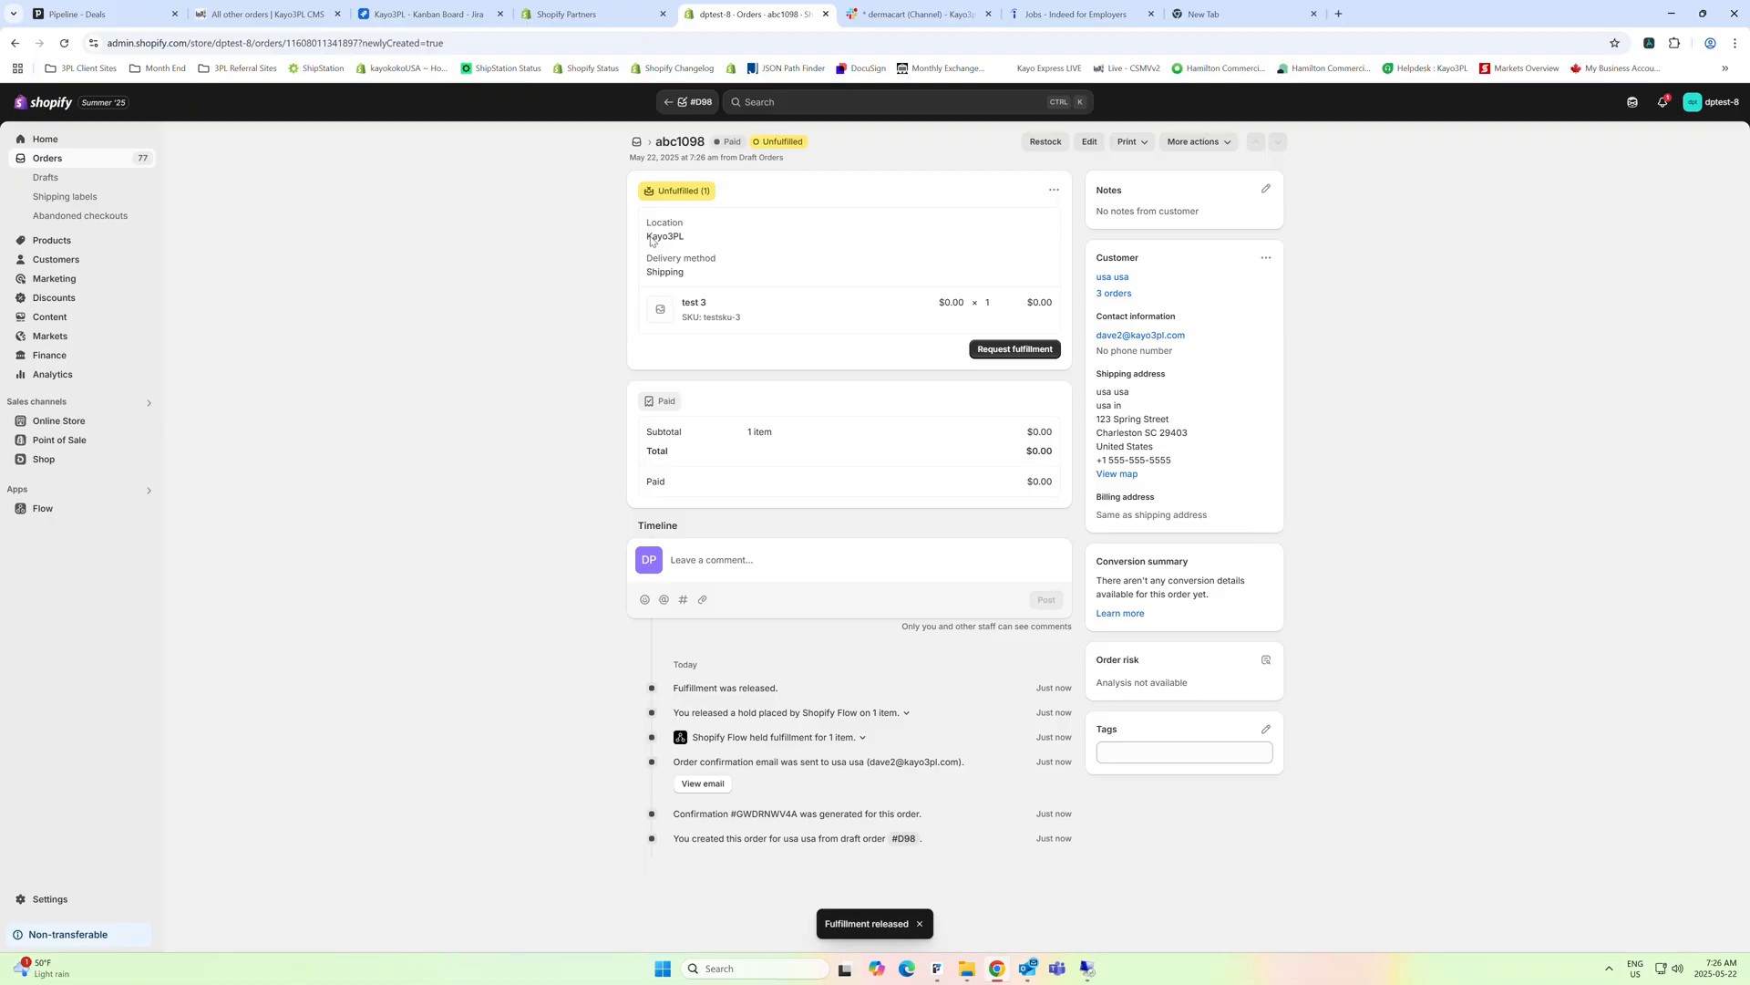
{"action": "left_click", "coordinate": [1054, 189]}
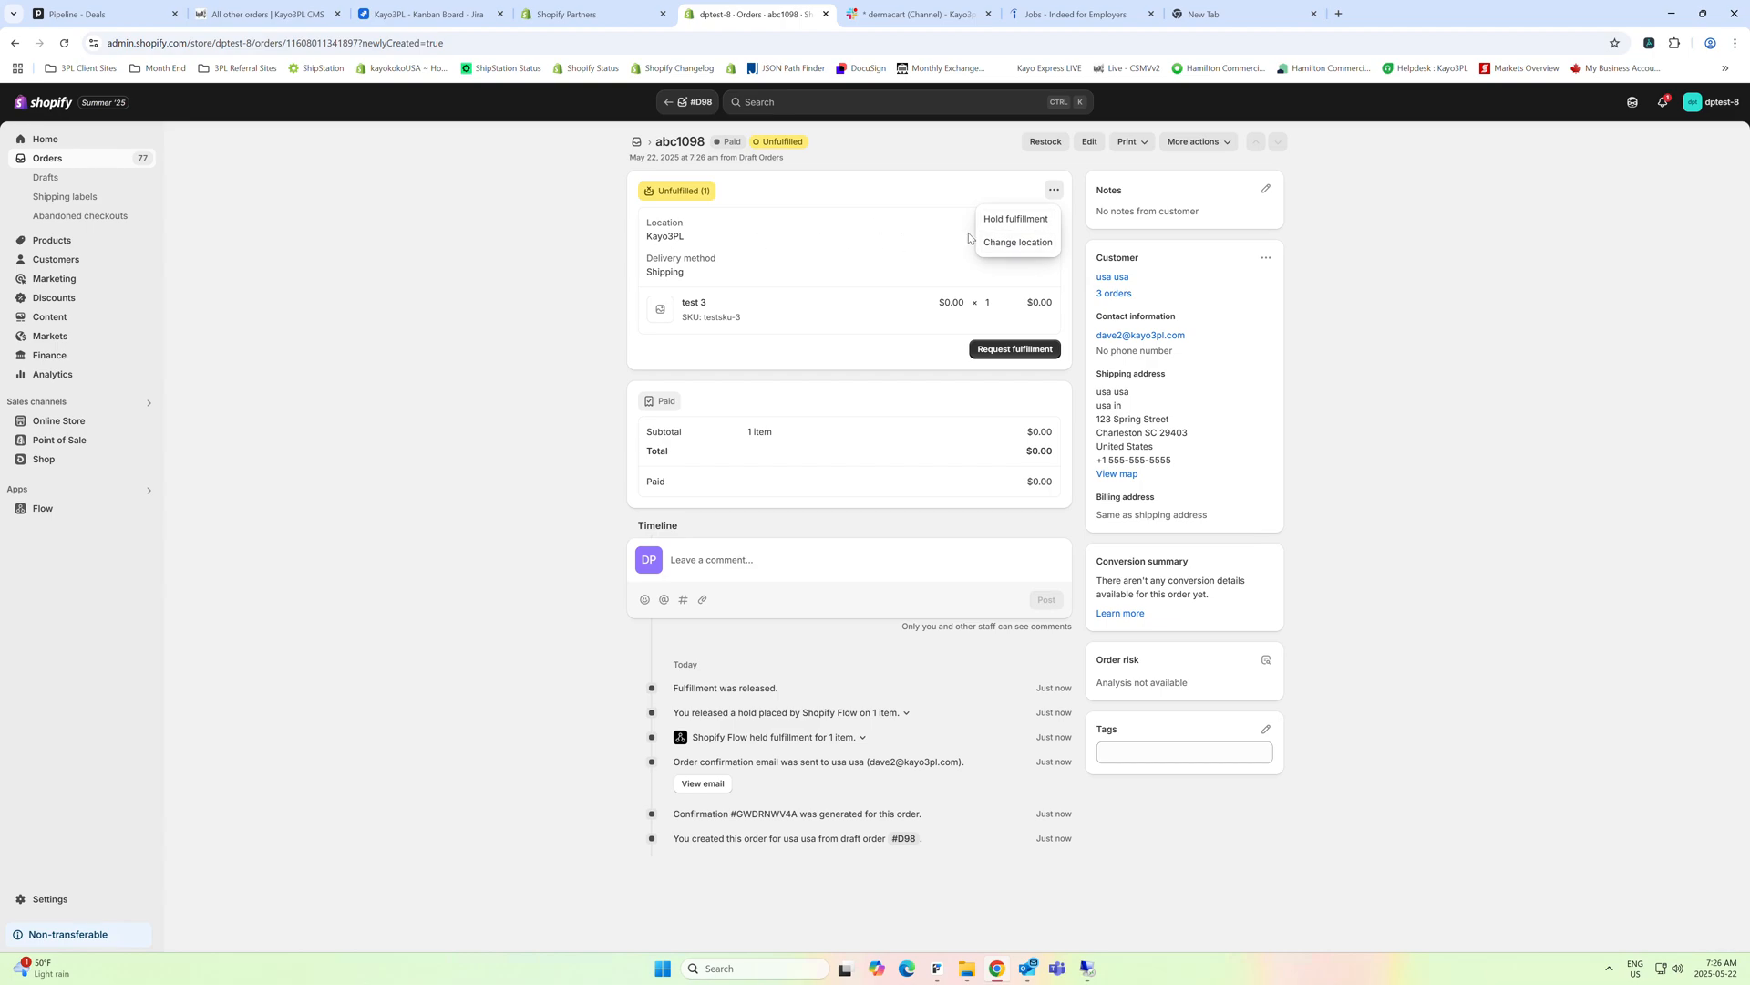
{"action": "left_click", "coordinate": [1012, 243]}
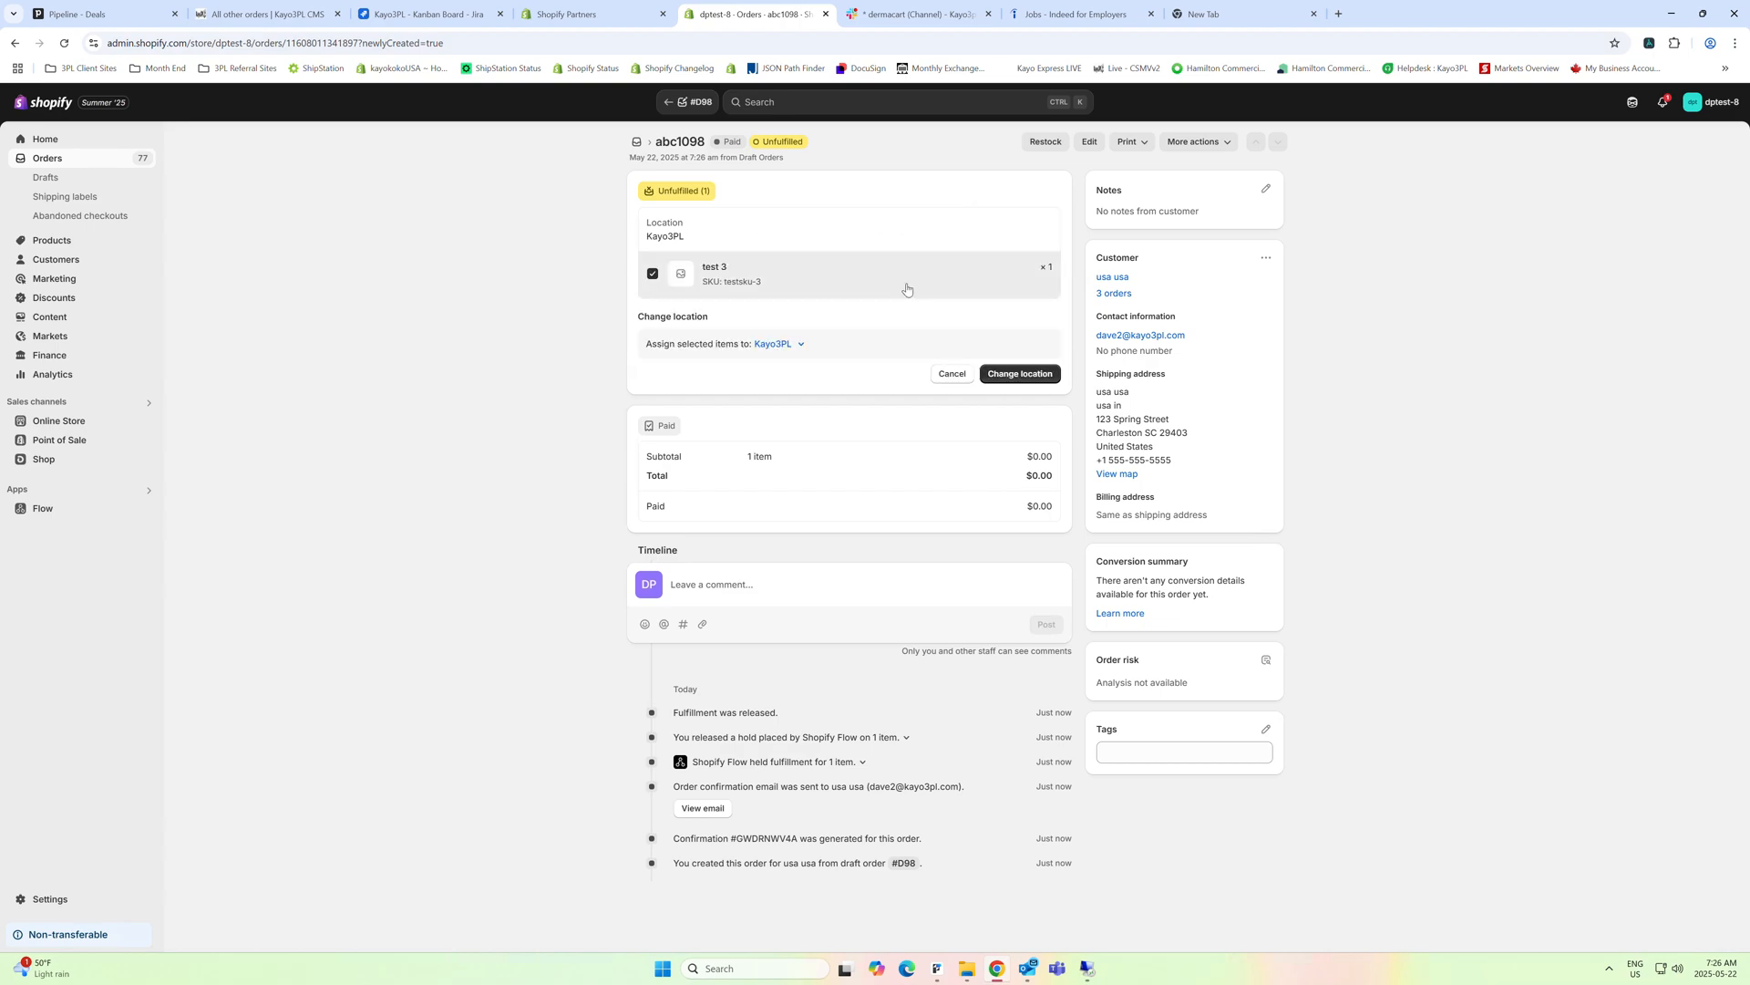
{"action": "left_click", "coordinate": [775, 343]}
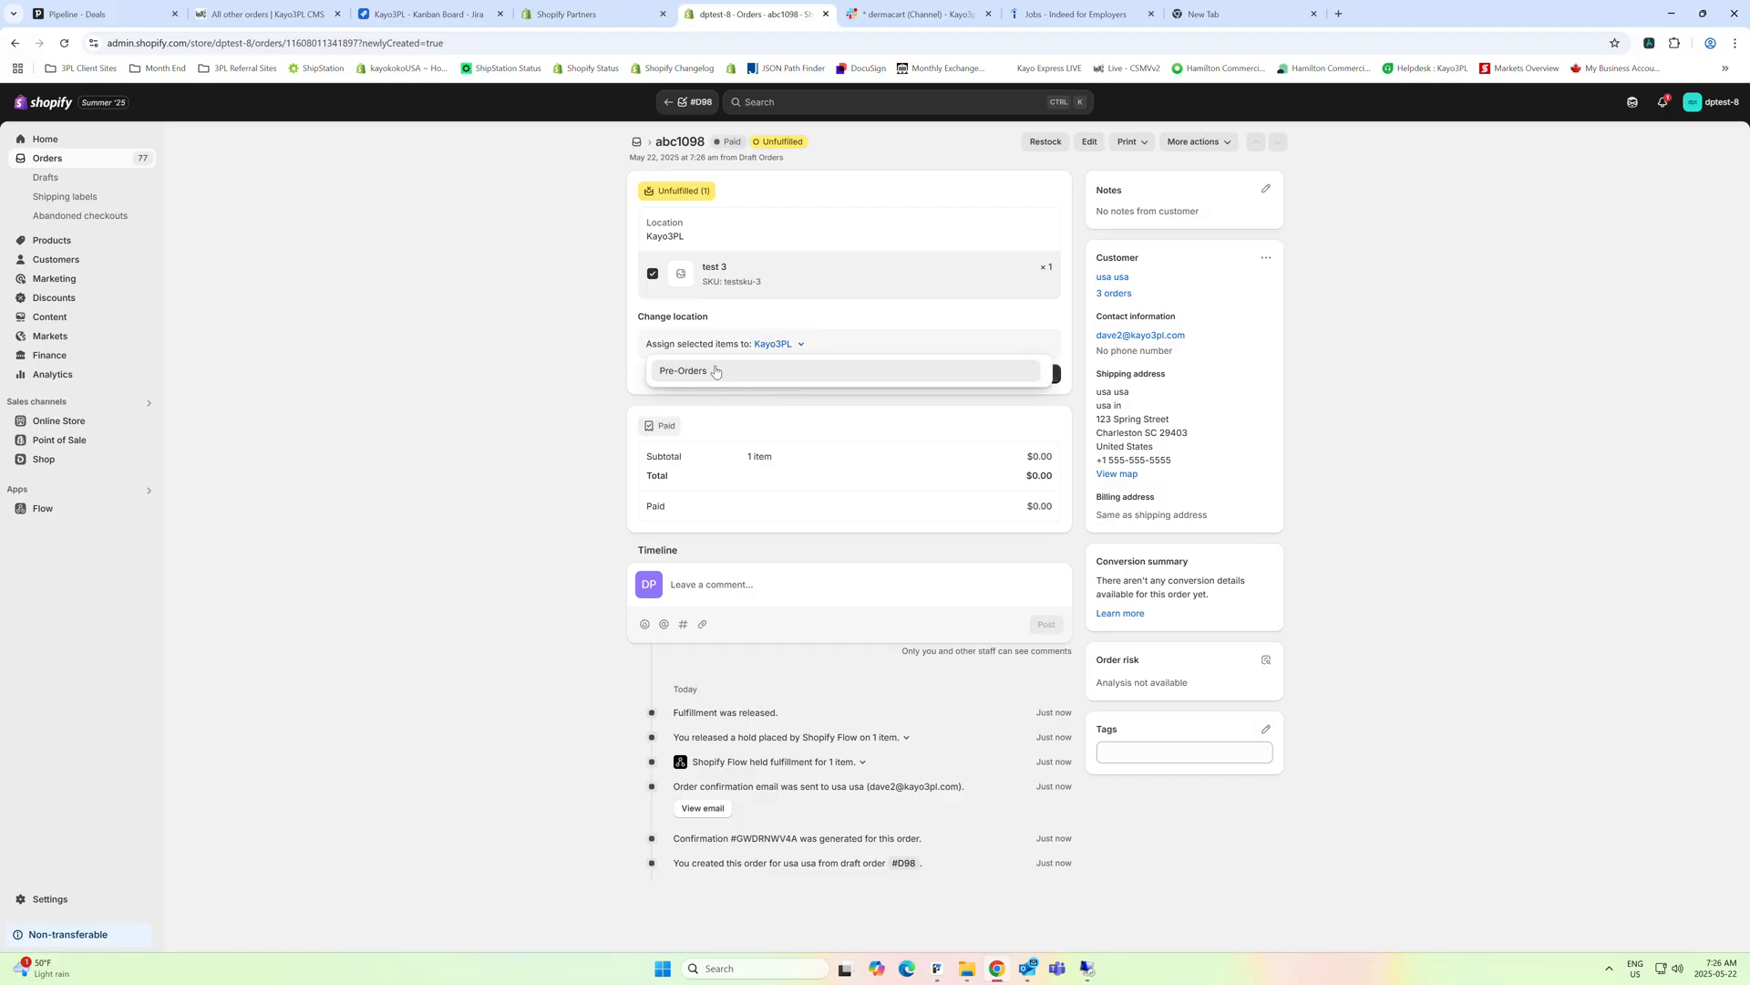
{"action": "left_click", "coordinate": [764, 371]}
{"action": "left_click", "coordinate": [996, 376]}
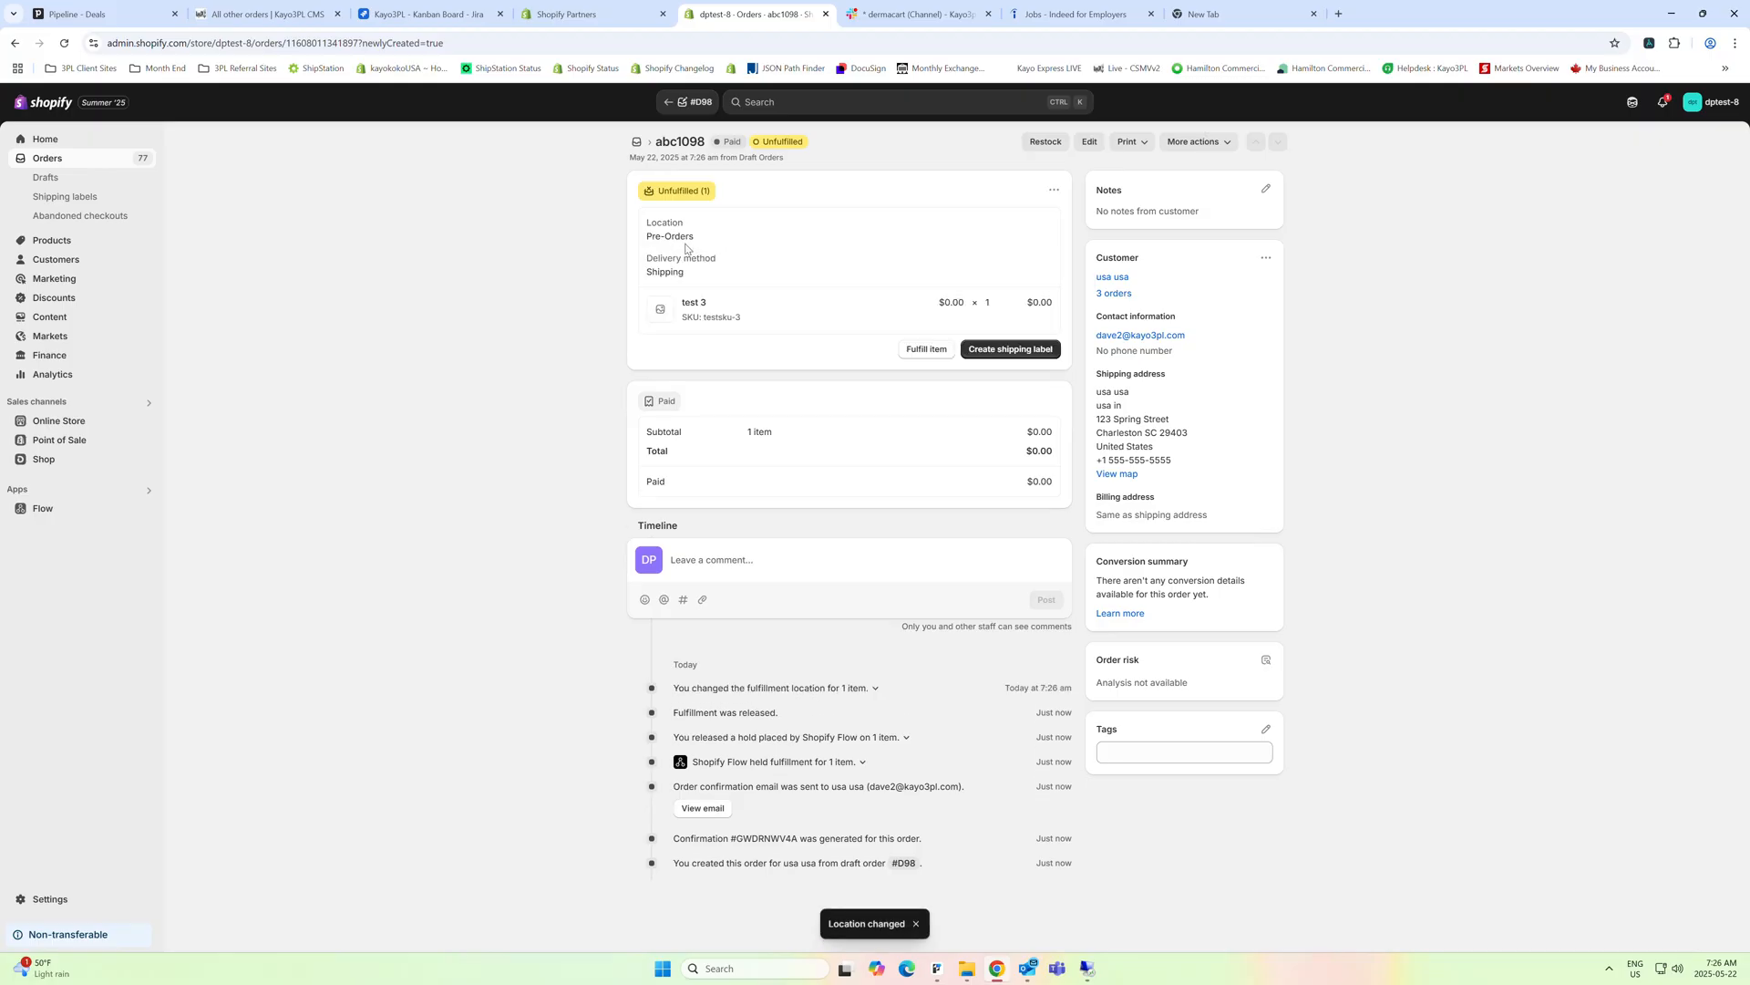
Reassign the order's test 3 item from the Pre-Orders location to Kayo3PL
{"action": "left_click", "coordinate": [1054, 189]}
{"action": "left_click", "coordinate": [1012, 224]}
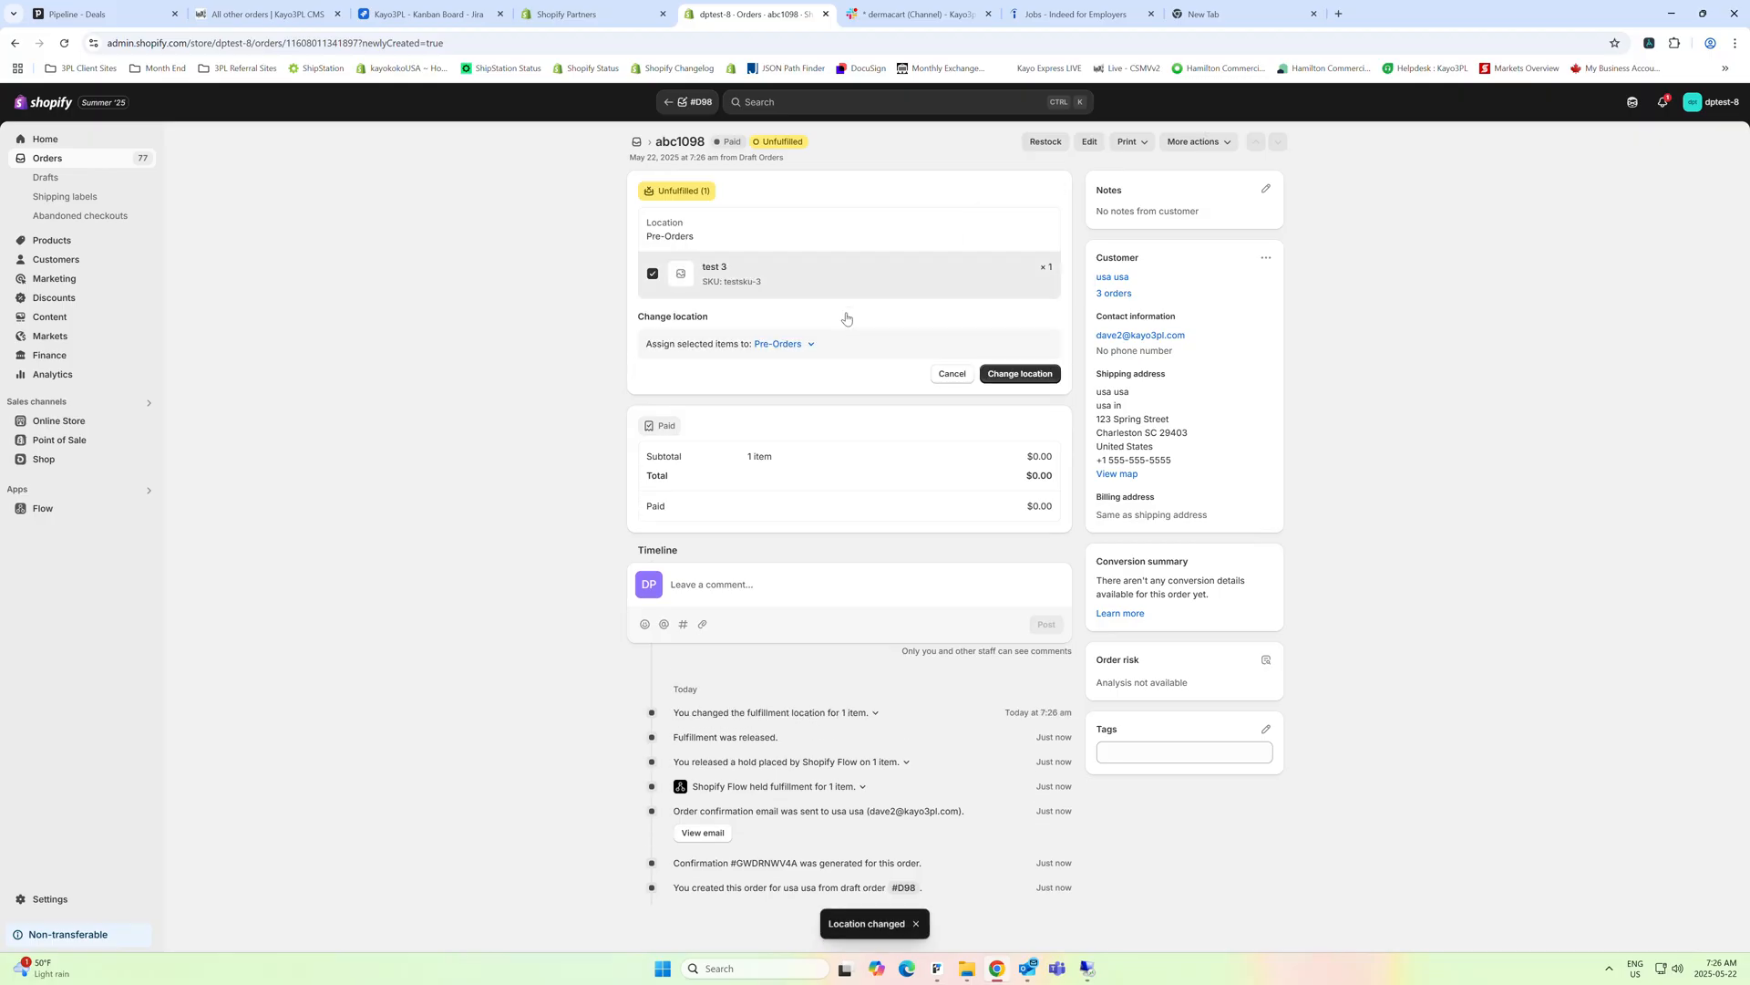
{"action": "left_click", "coordinate": [781, 344]}
{"action": "left_click", "coordinate": [705, 371]}
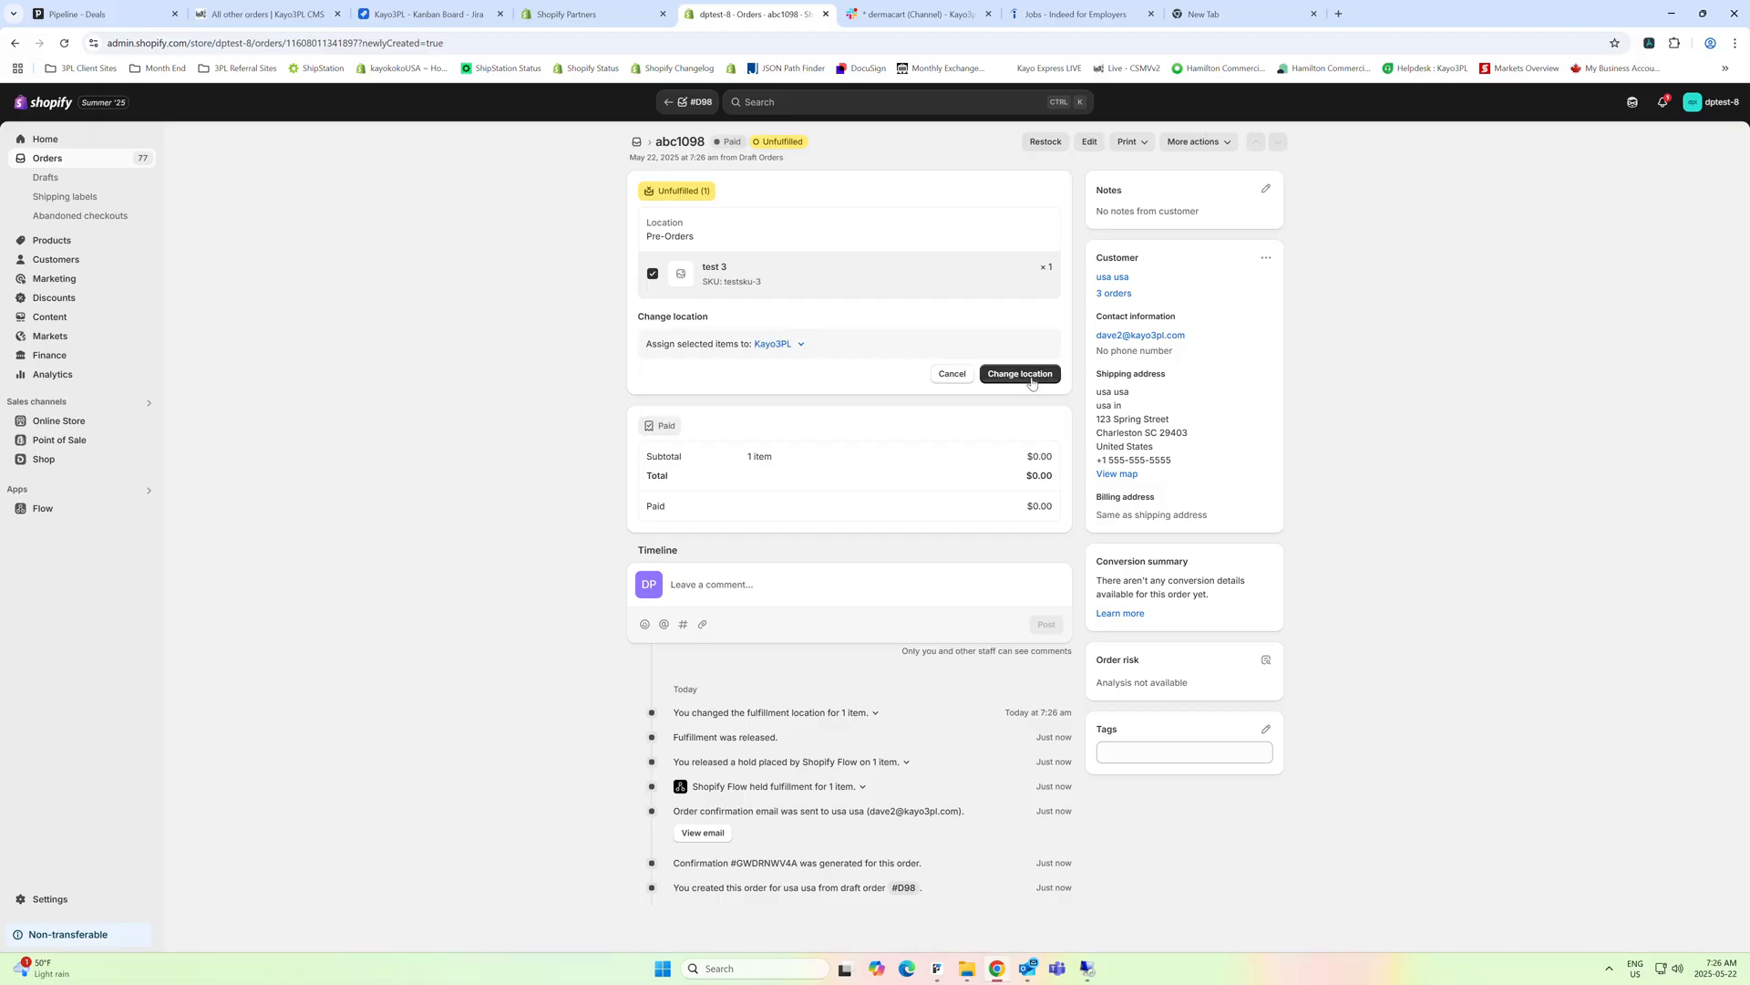
{"action": "left_click", "coordinate": [1017, 376]}
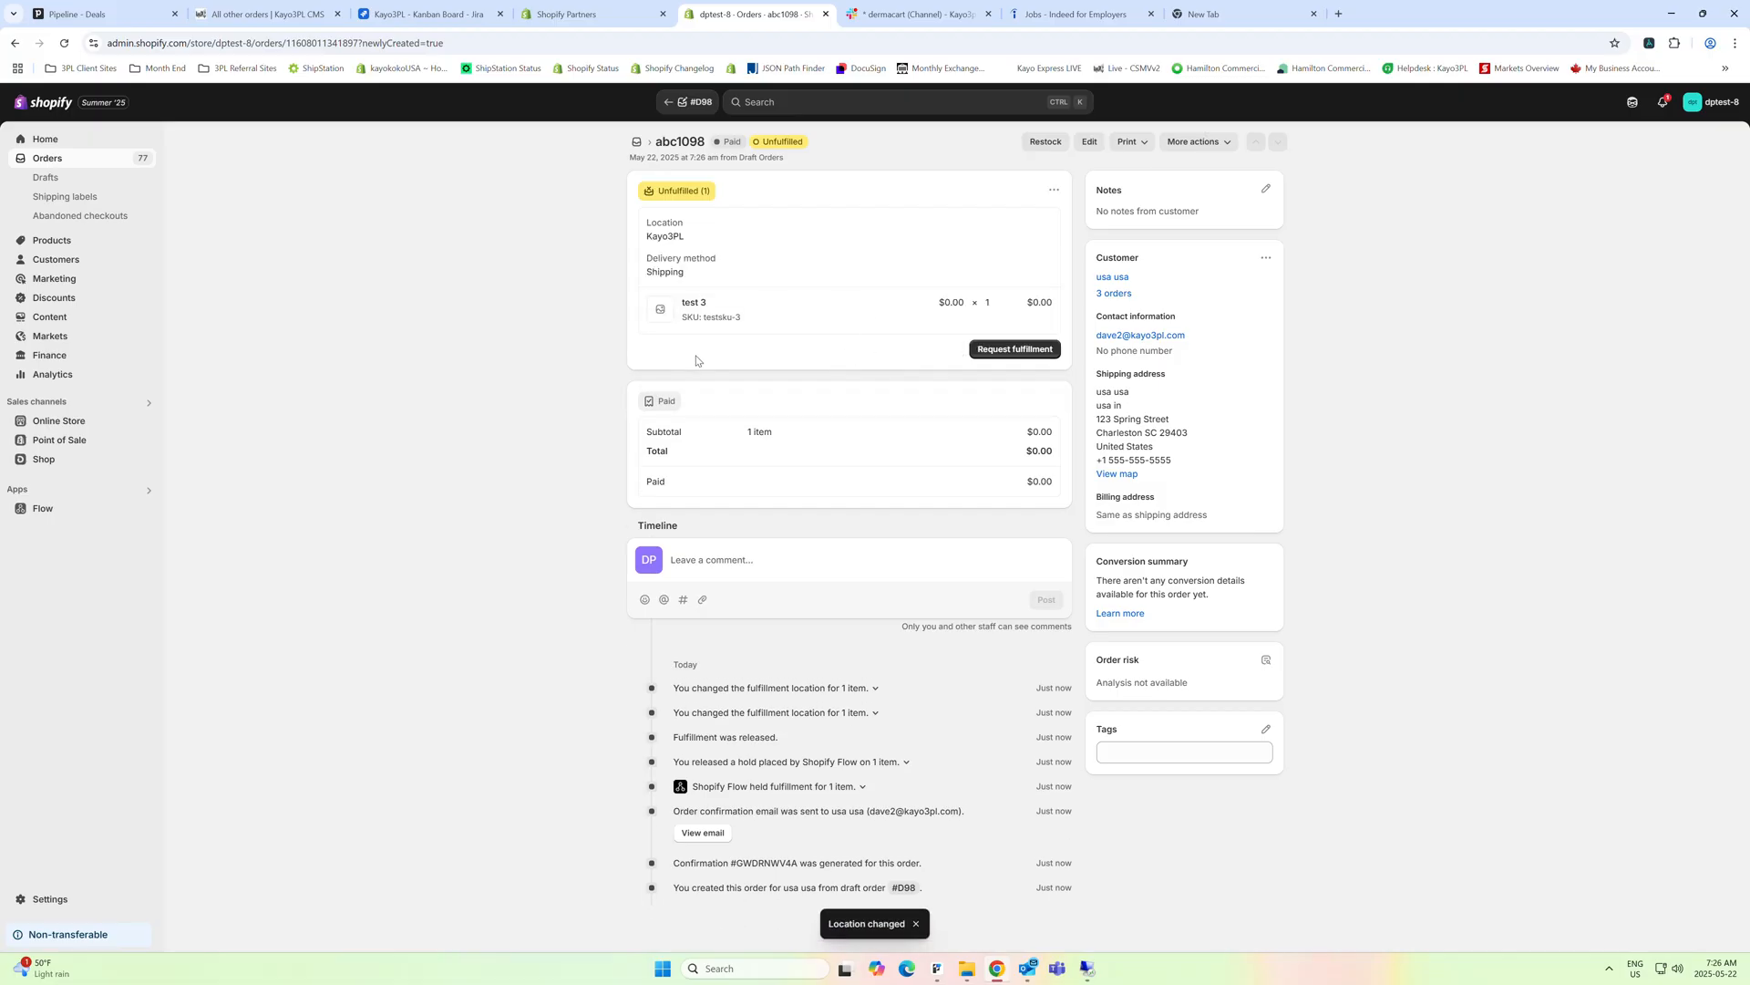
Open the product test 3 from the order and remove Pre-Orders from the locations that stock it
{"action": "left_click", "coordinate": [695, 302]}
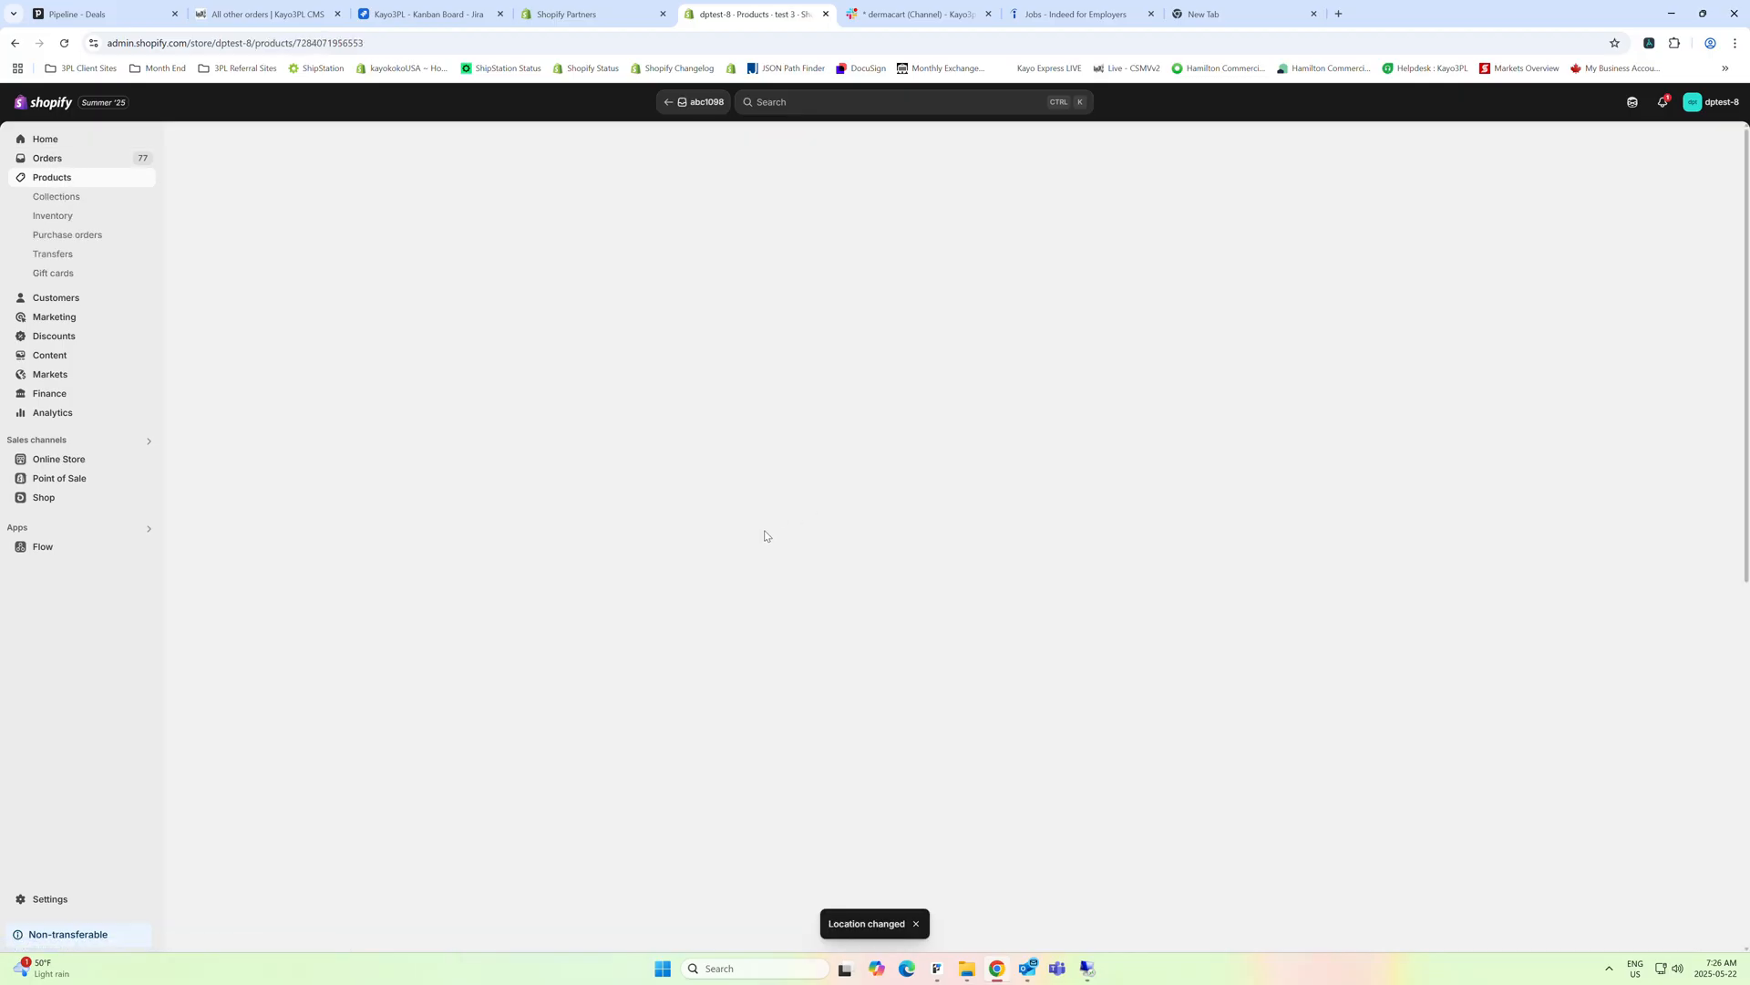
{"action": "scroll", "coordinate": [885, 638], "scroll_direction": "down", "scroll_amount": 5}
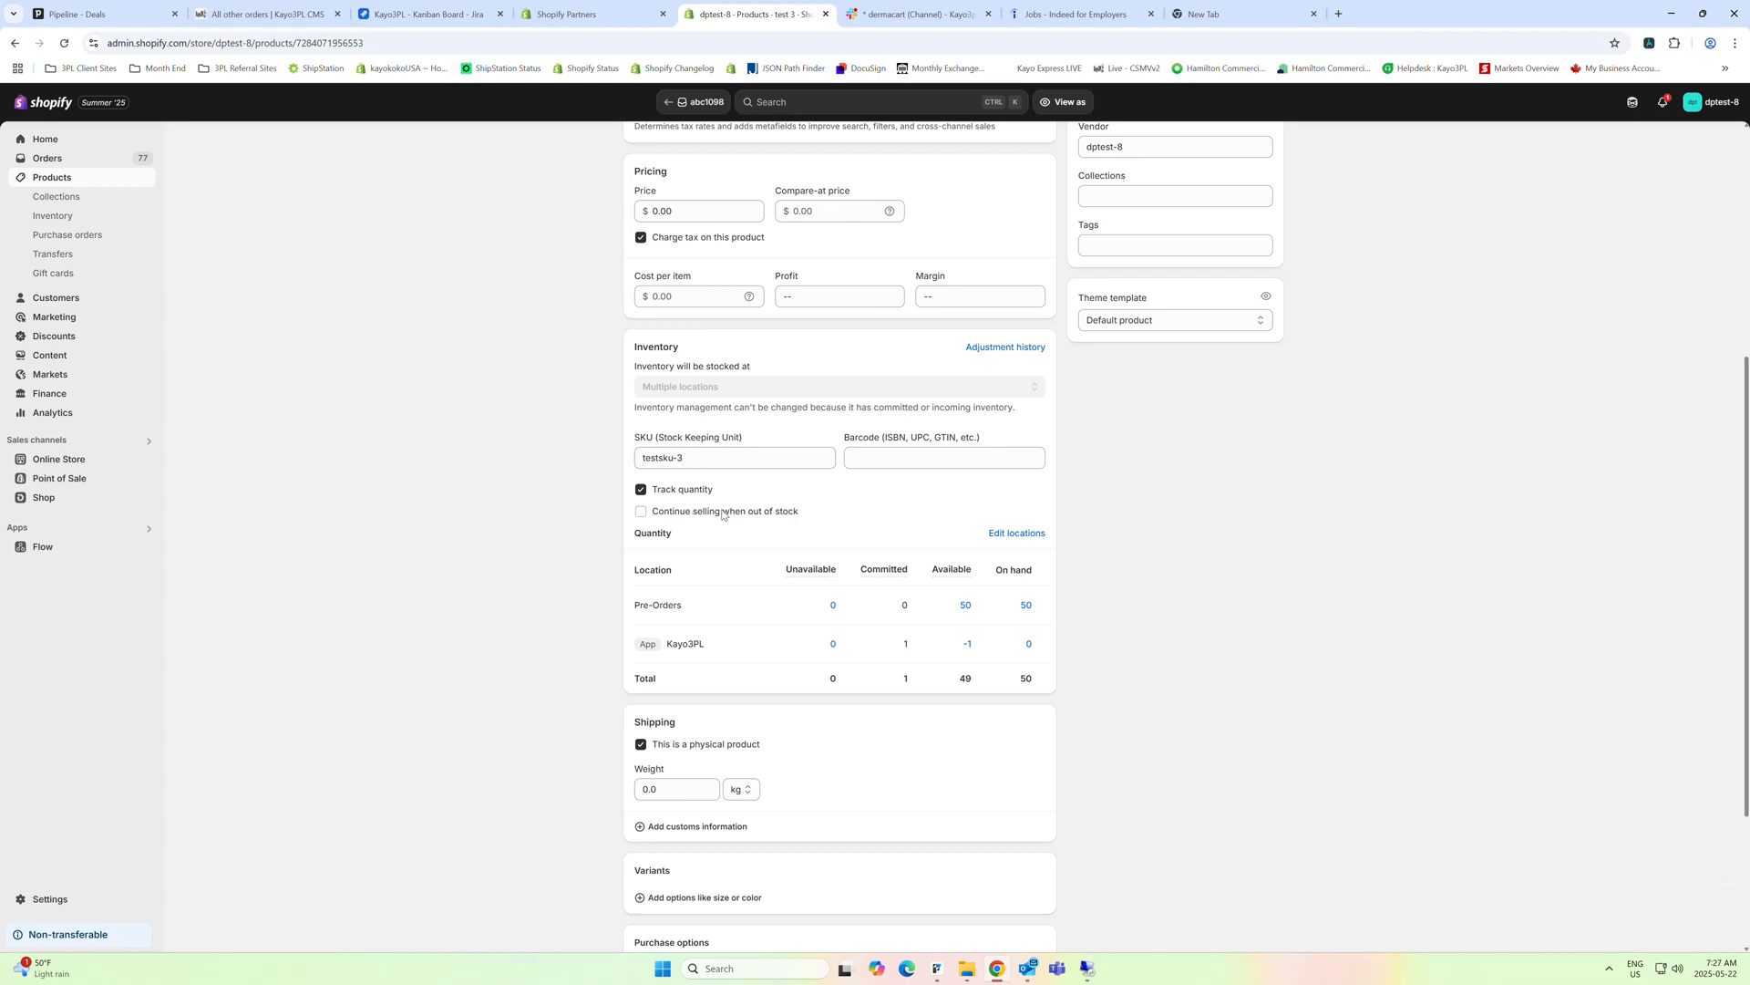
{"action": "left_click", "coordinate": [1035, 534]}
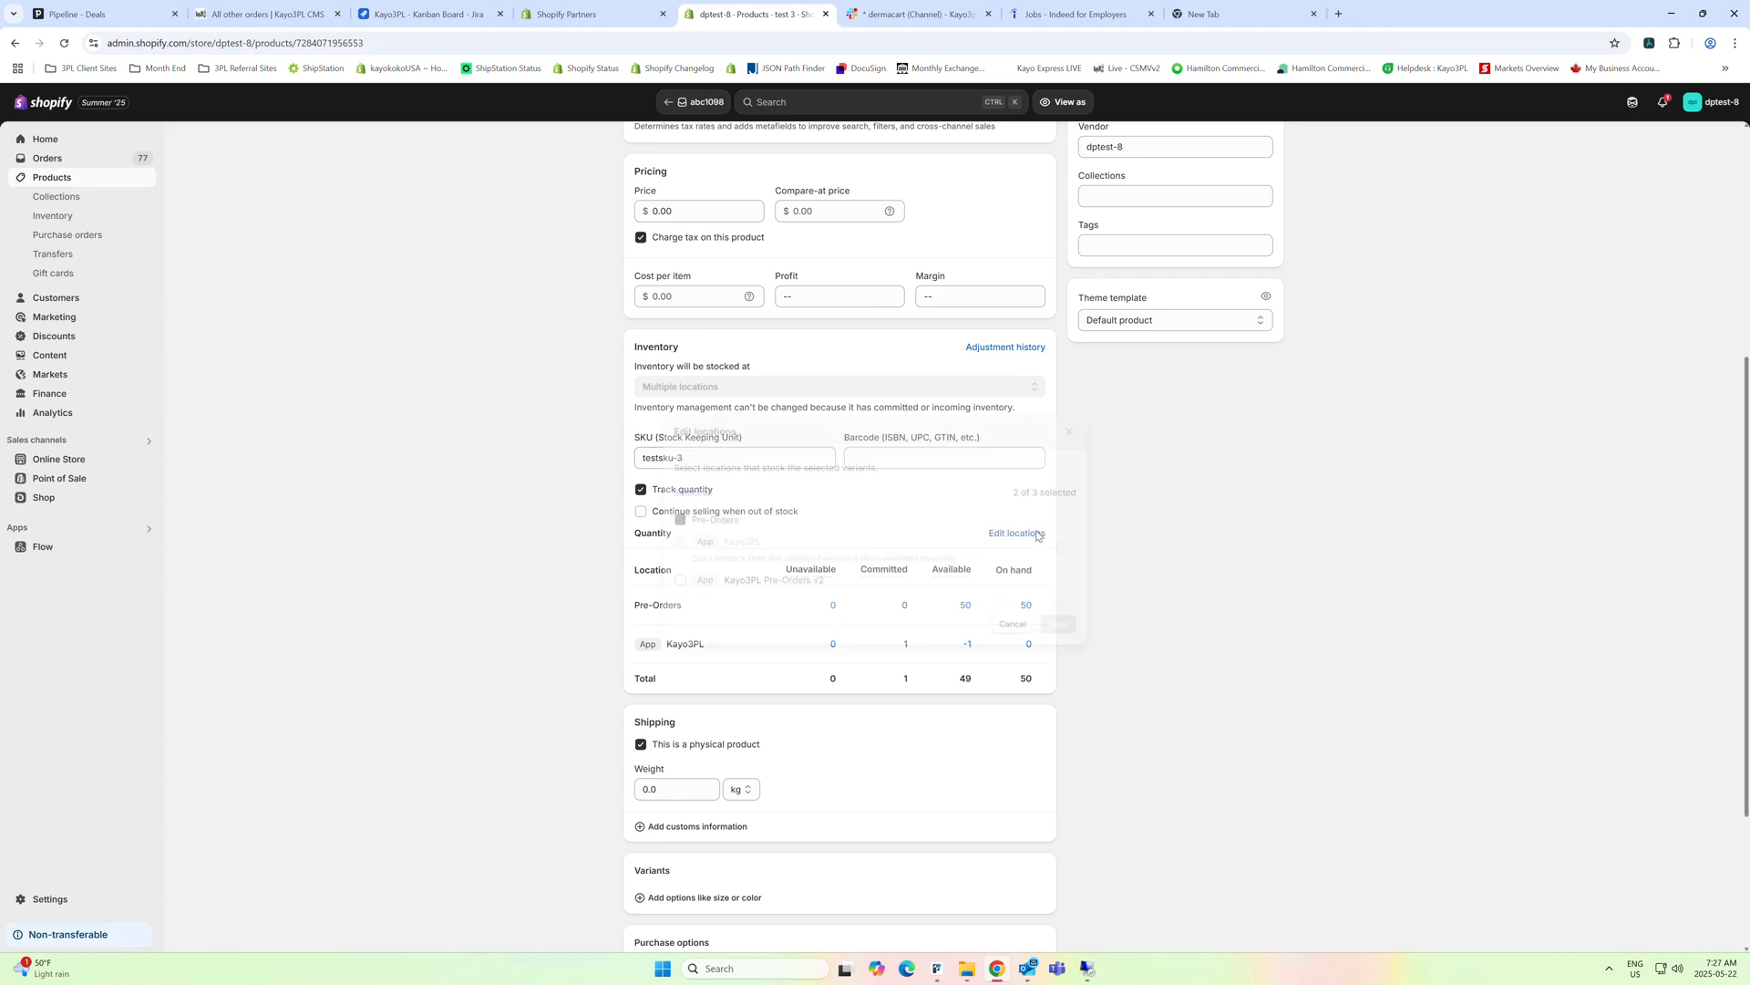
{"action": "left_click", "coordinate": [681, 510]}
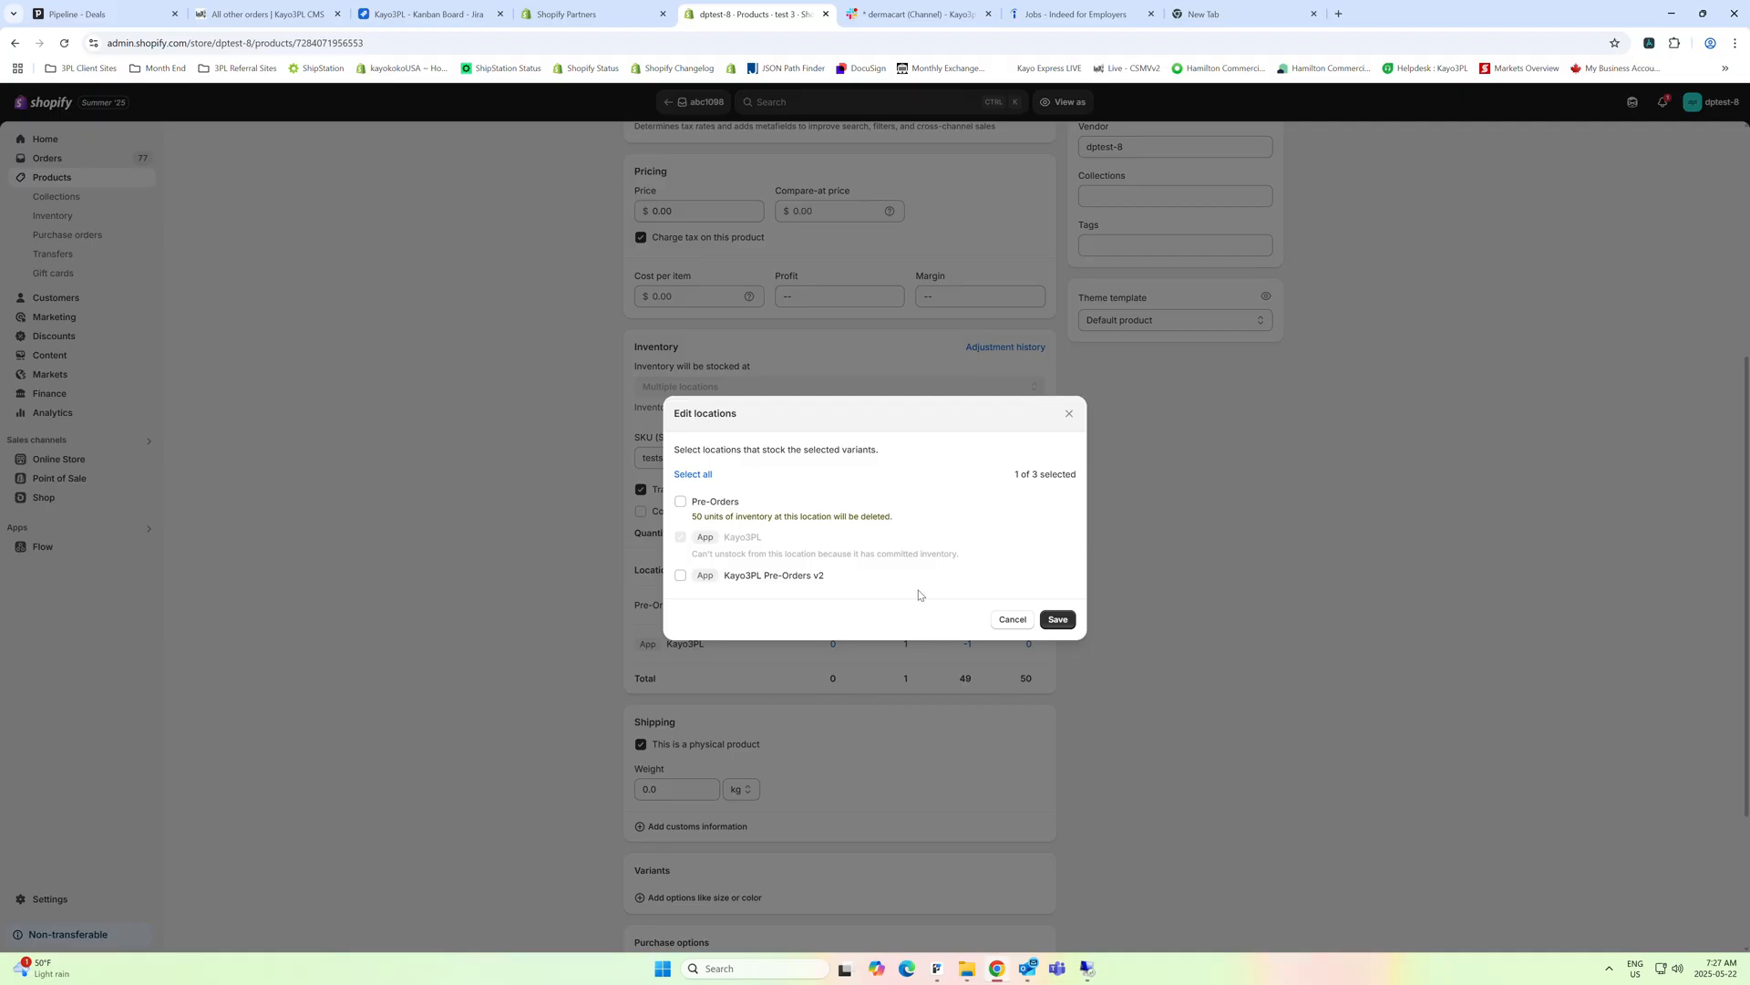
{"action": "left_click", "coordinate": [1056, 619]}
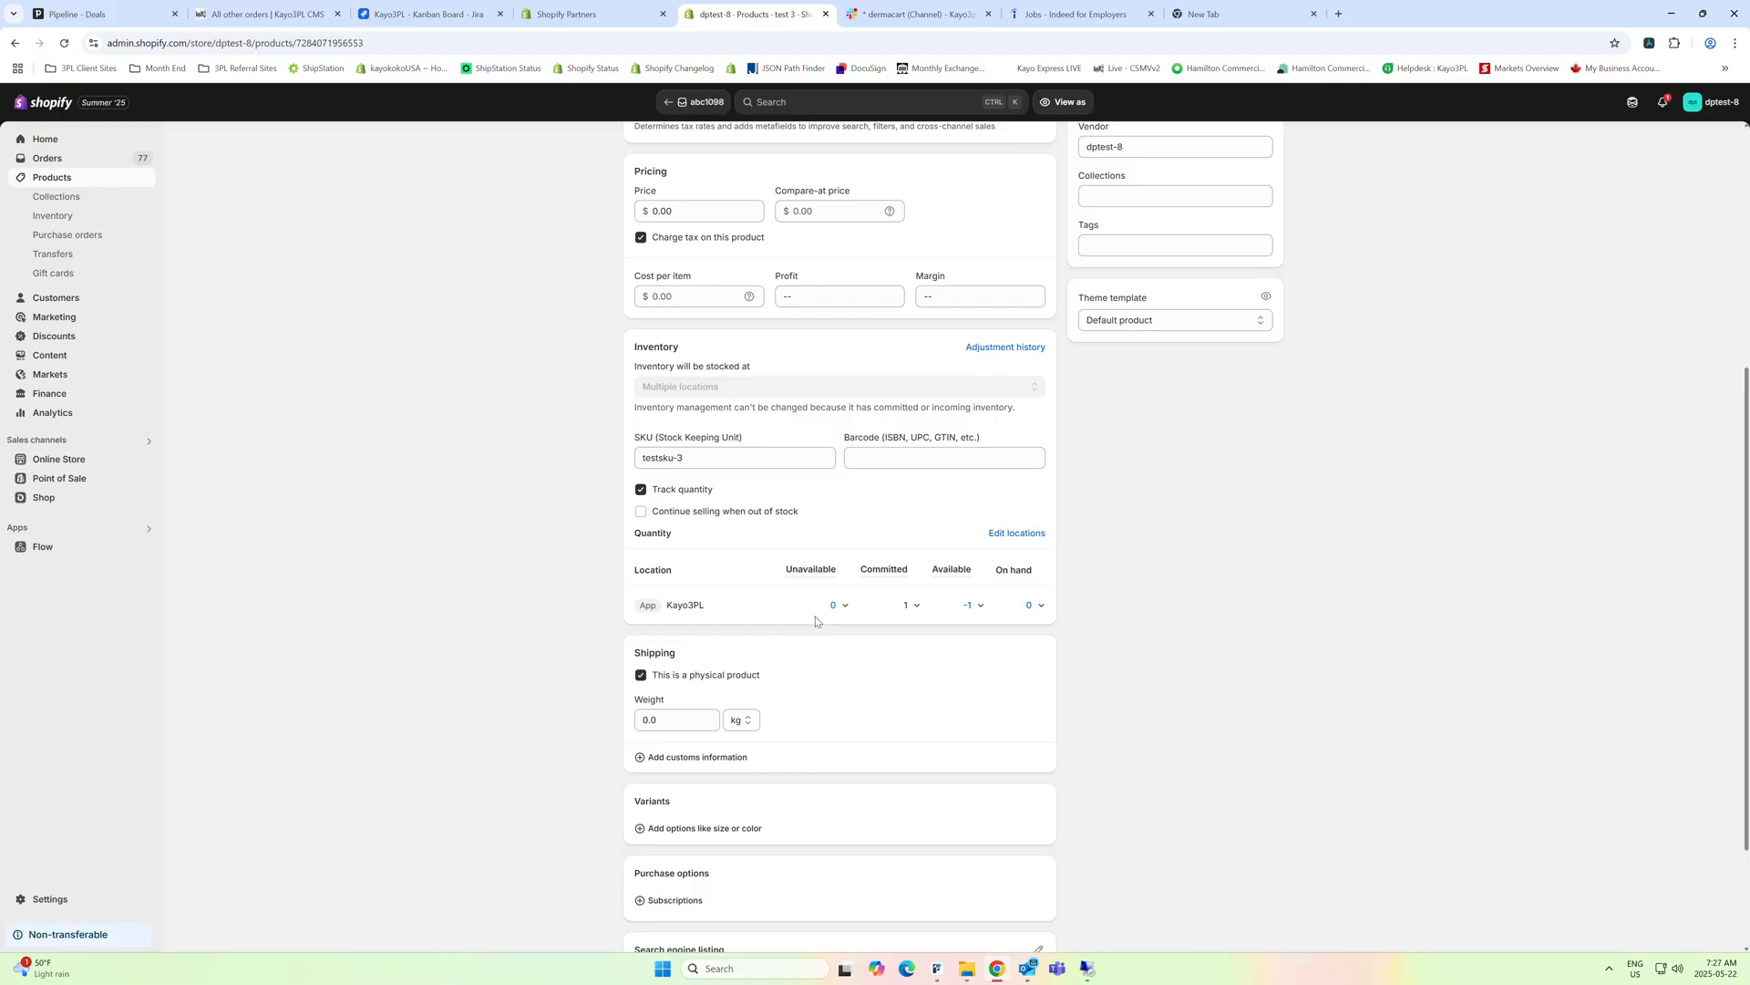
Add the tag Pre-Order-Spring-2025 to the product test 3 and save the product
{"action": "scroll", "coordinate": [816, 621], "scroll_direction": "down", "scroll_amount": 5}
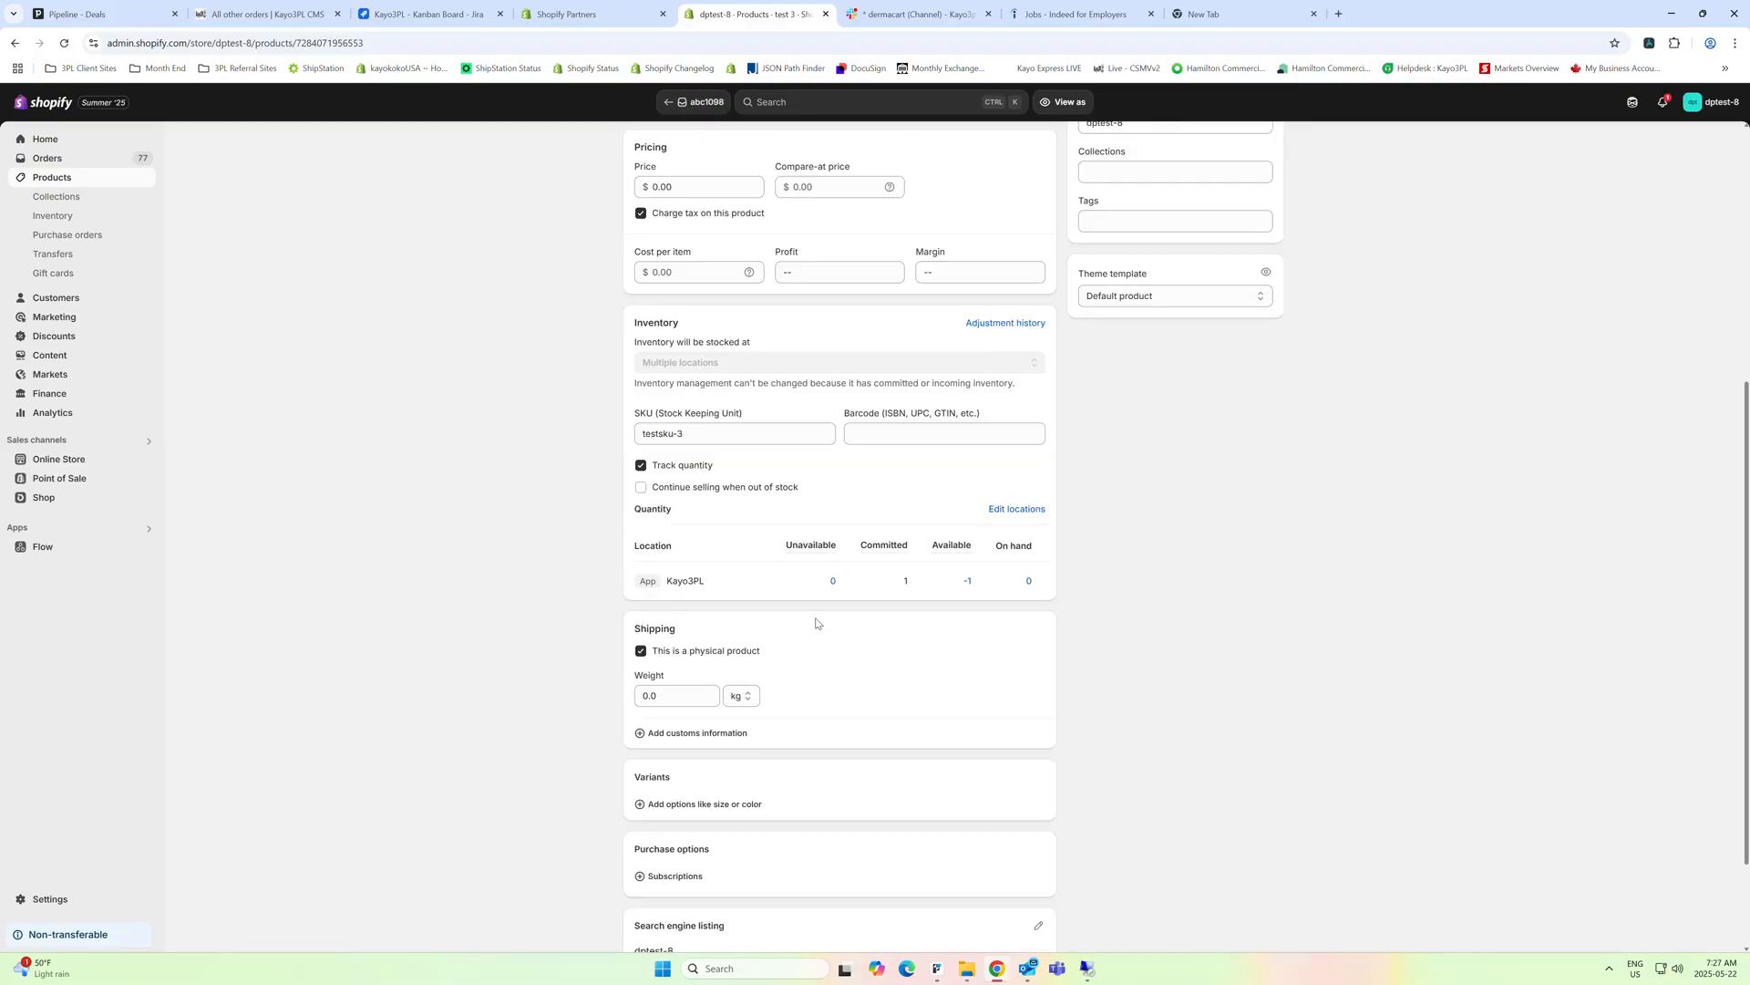
{"action": "scroll", "coordinate": [816, 624], "scroll_direction": "down", "scroll_amount": 5}
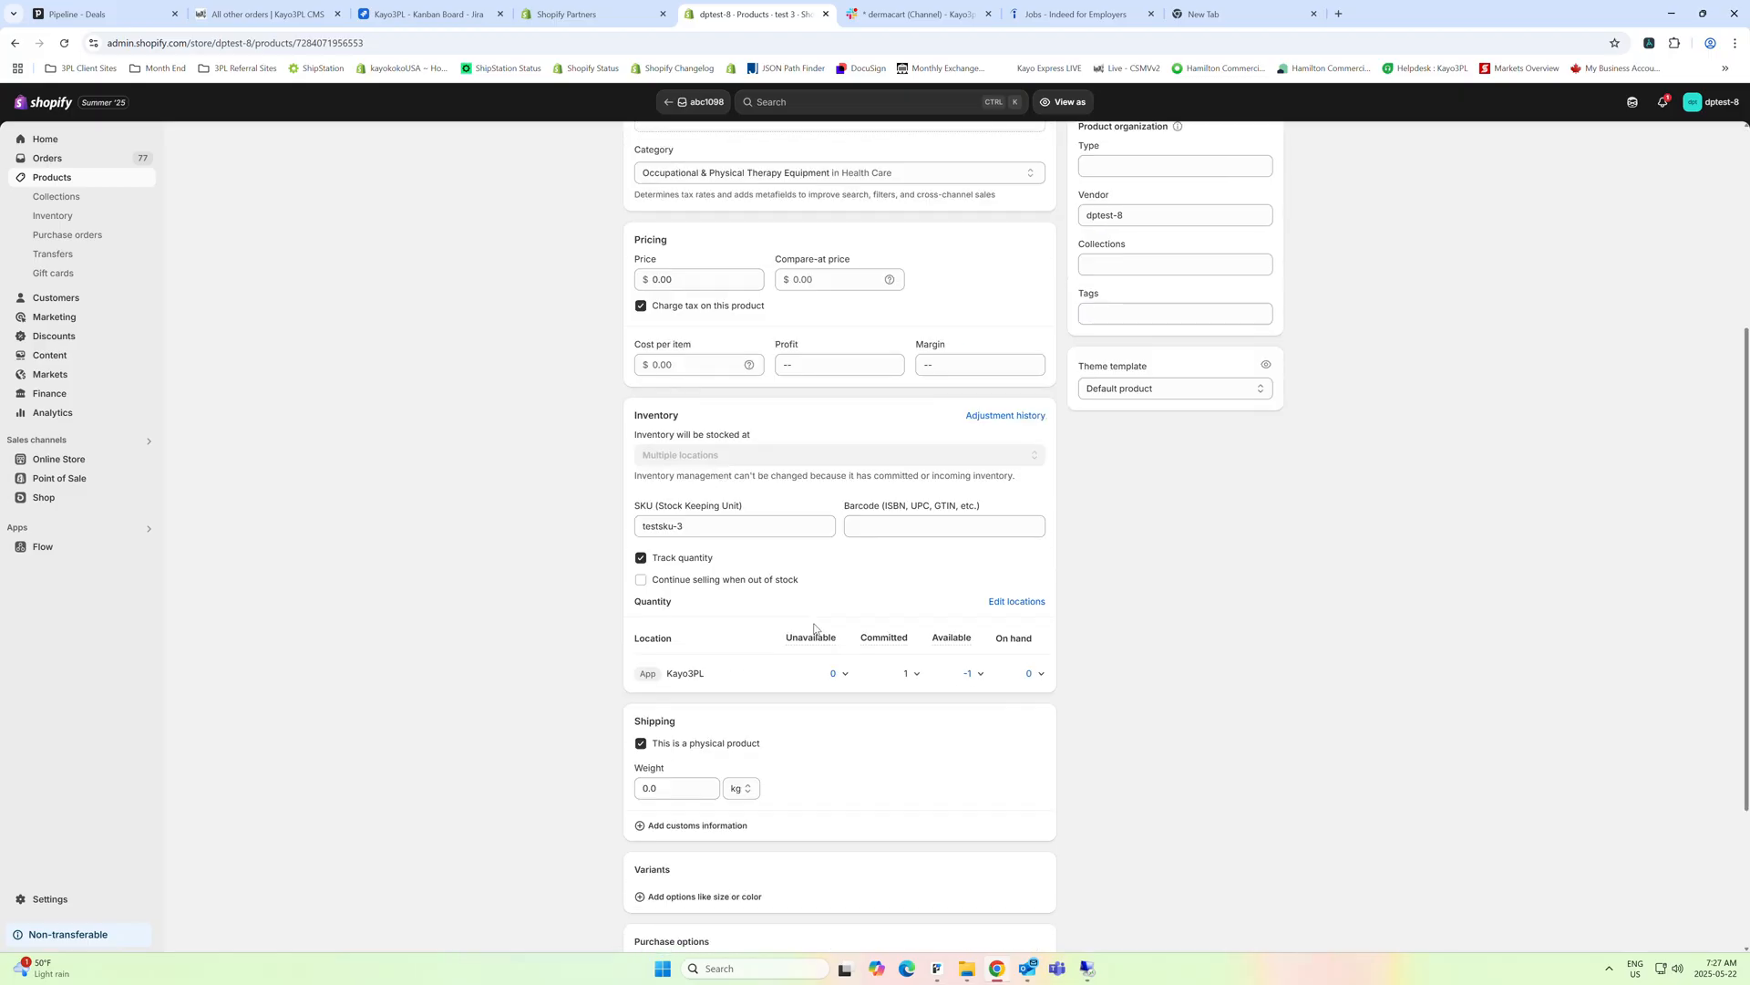
{"action": "scroll", "coordinate": [814, 628], "scroll_direction": "up", "scroll_amount": 4}
{"action": "scroll", "coordinate": [846, 783], "scroll_direction": "down", "scroll_amount": 2}
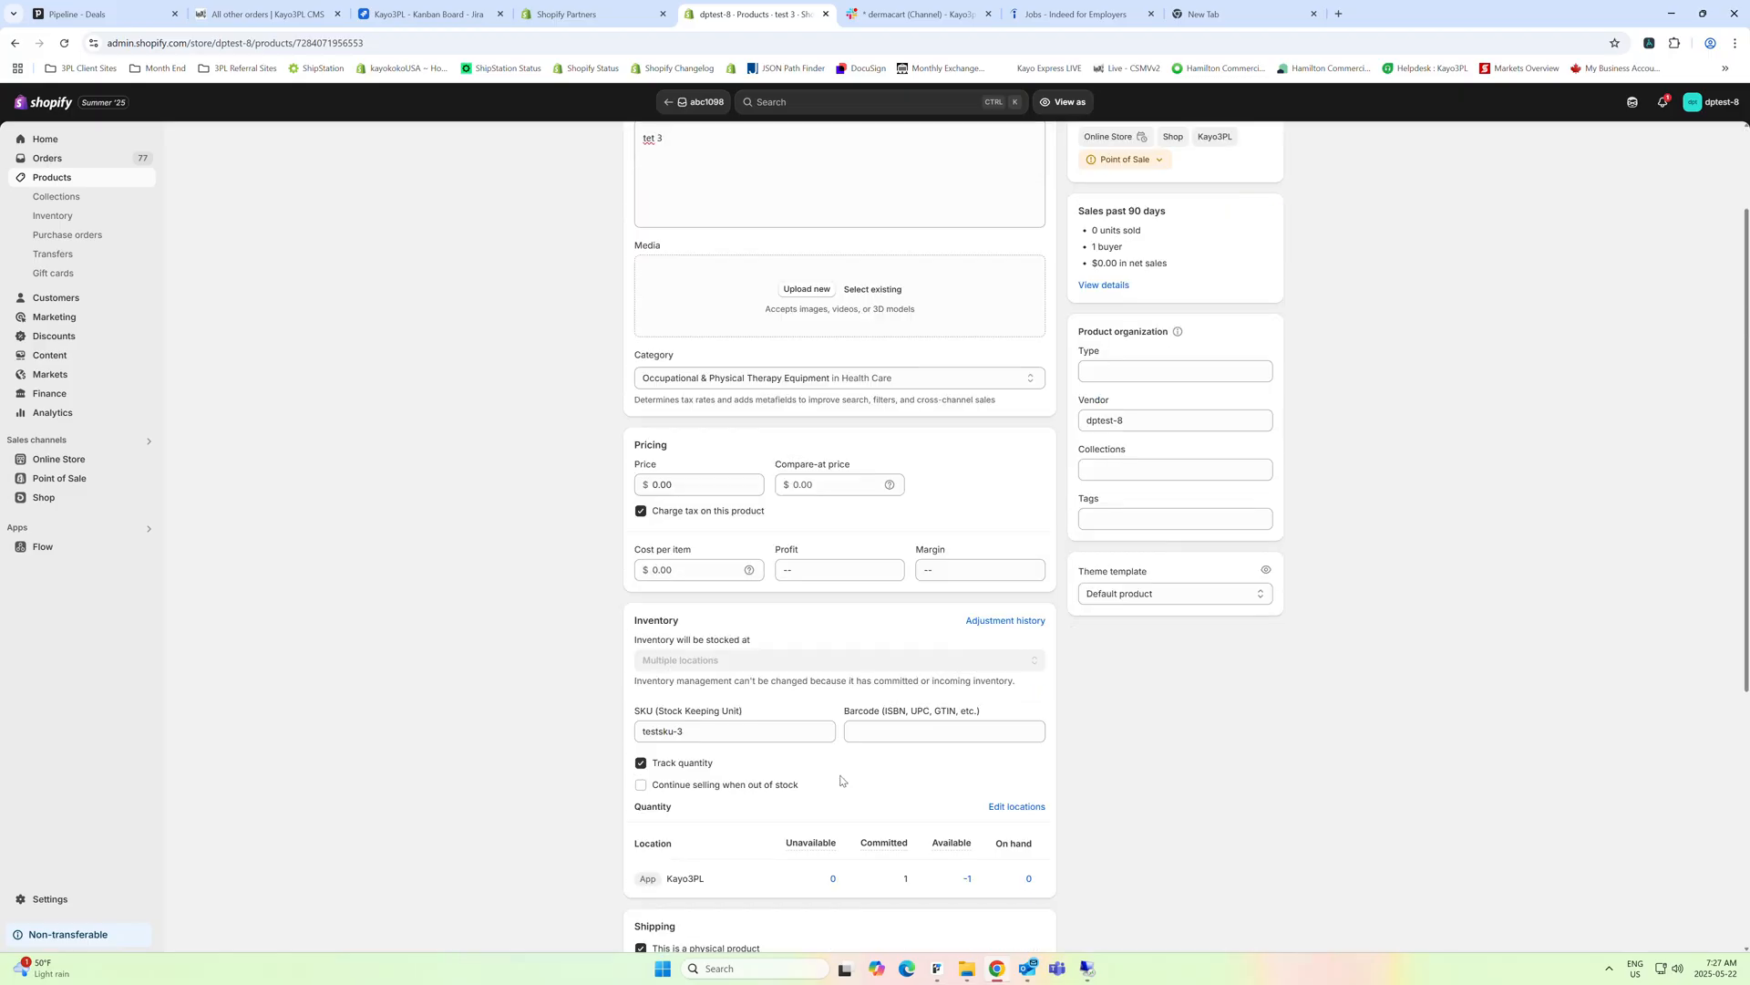
{"action": "left_click", "coordinate": [1107, 518]}
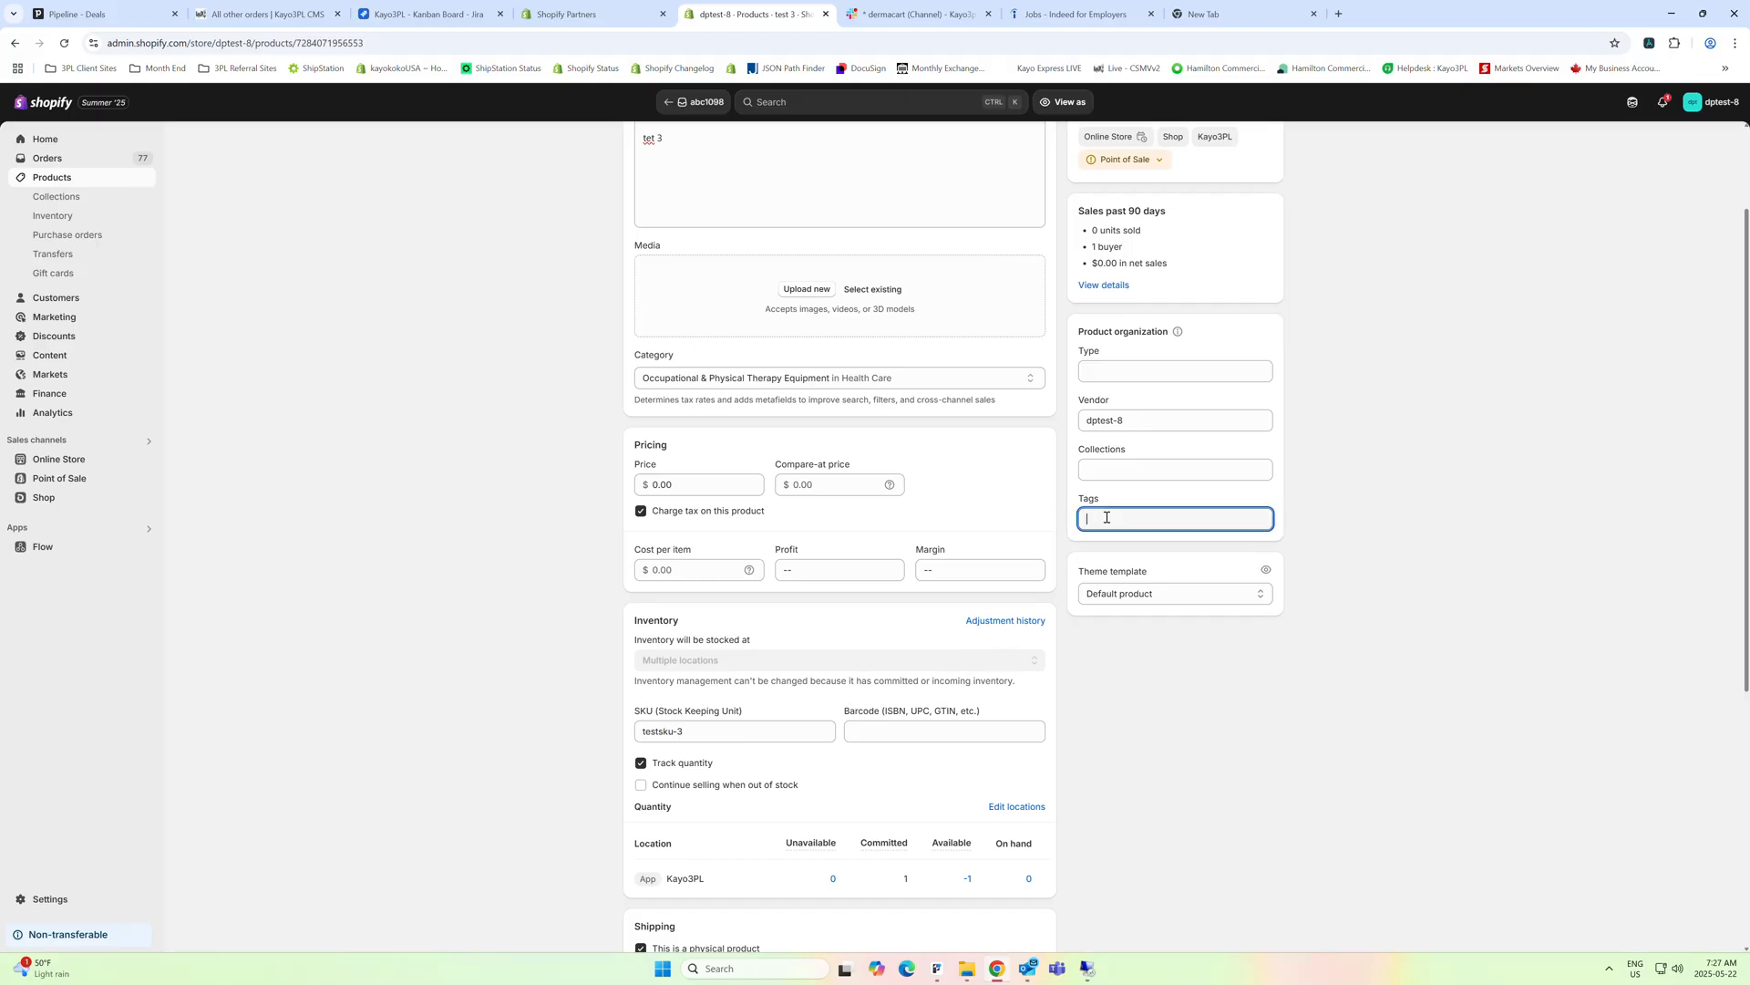
{"action": "type", "text": "Pre-"}
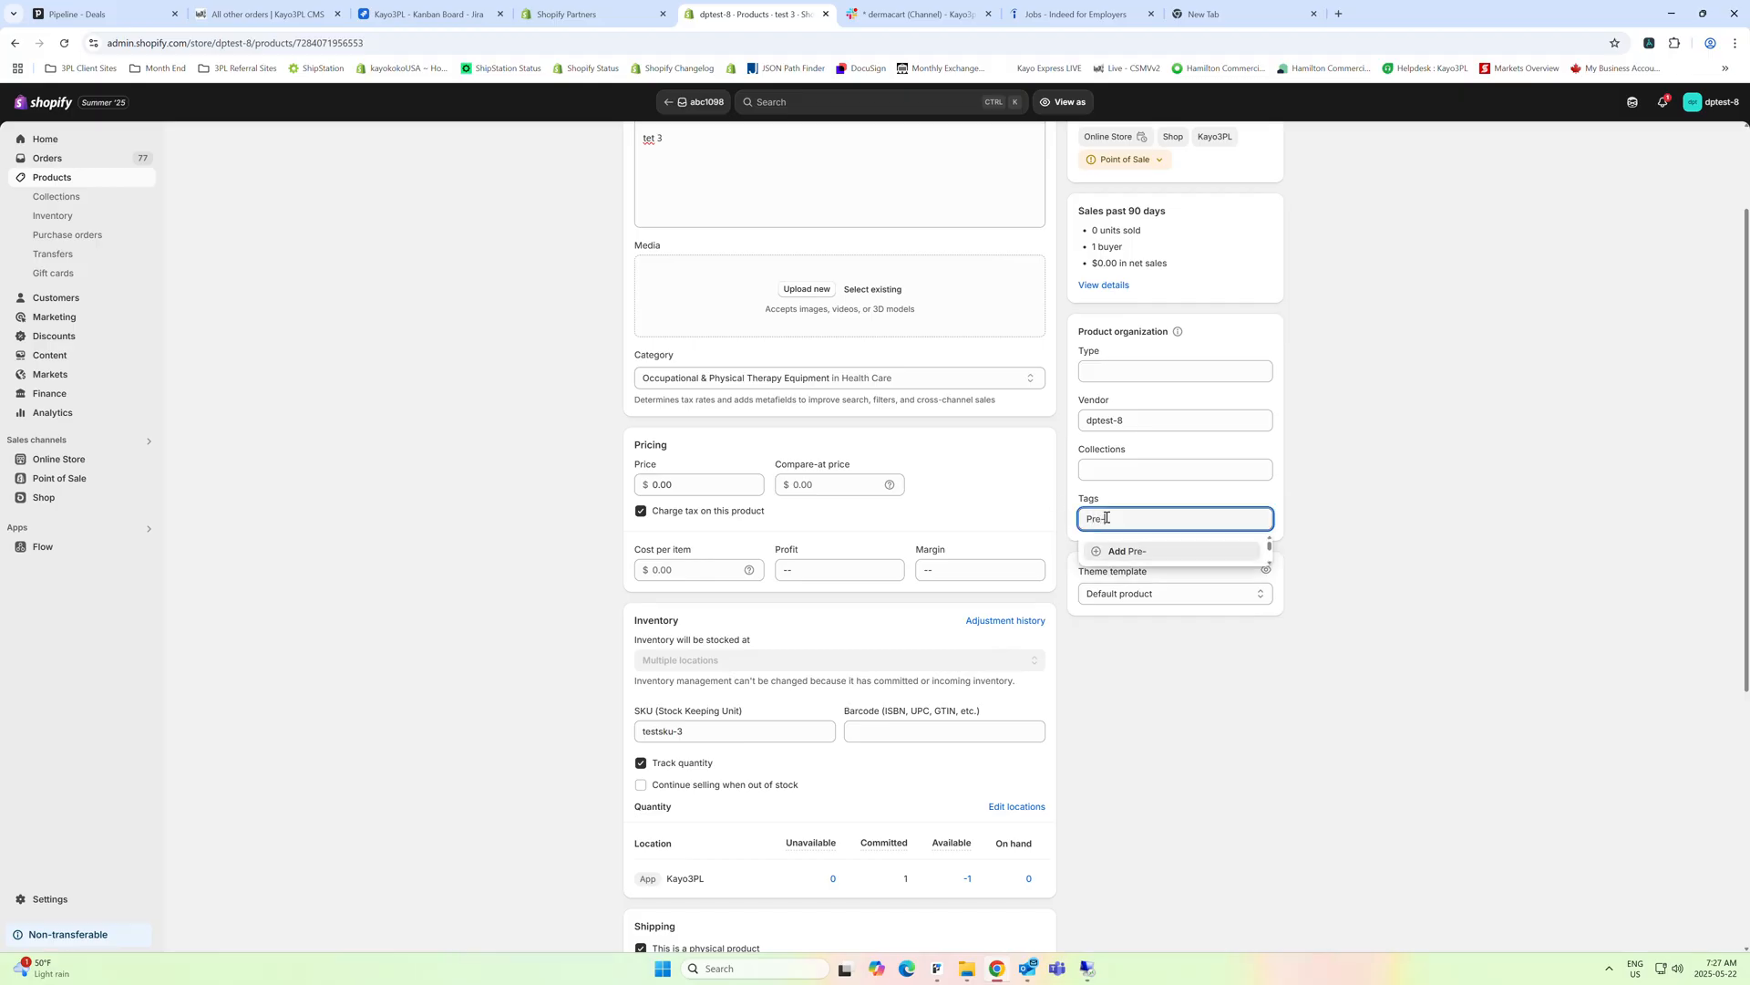
{"action": "type", "text": "oRder"}
{"action": "key", "text": "BackSpace"}
{"action": "key", "text": "BackSpace"}
{"action": "key", "text": "BackSpace"}
{"action": "key", "text": "BackSpace"}
{"action": "type", "text": "Order-"}
{"action": "type", "text": "Spring-2025"}
{"action": "left_click", "coordinate": [1169, 552]}
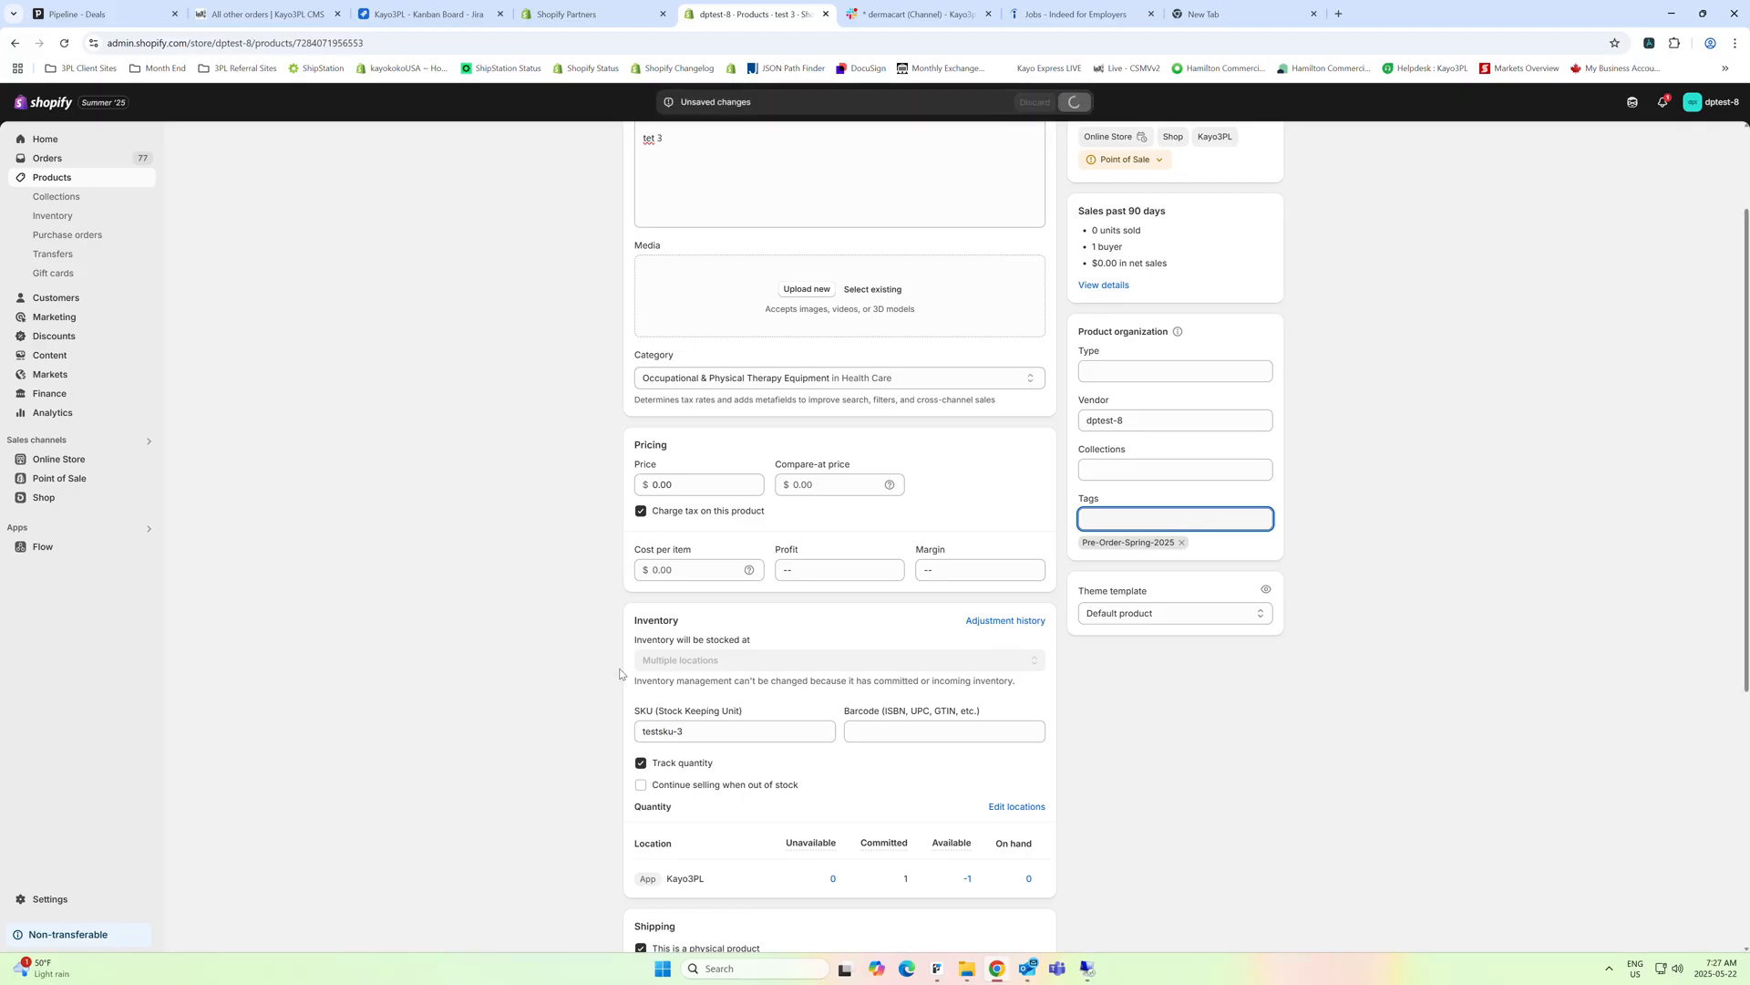
Open the list of all products and look at its search filters and the option to create a new view
{"action": "left_click", "coordinate": [75, 181]}
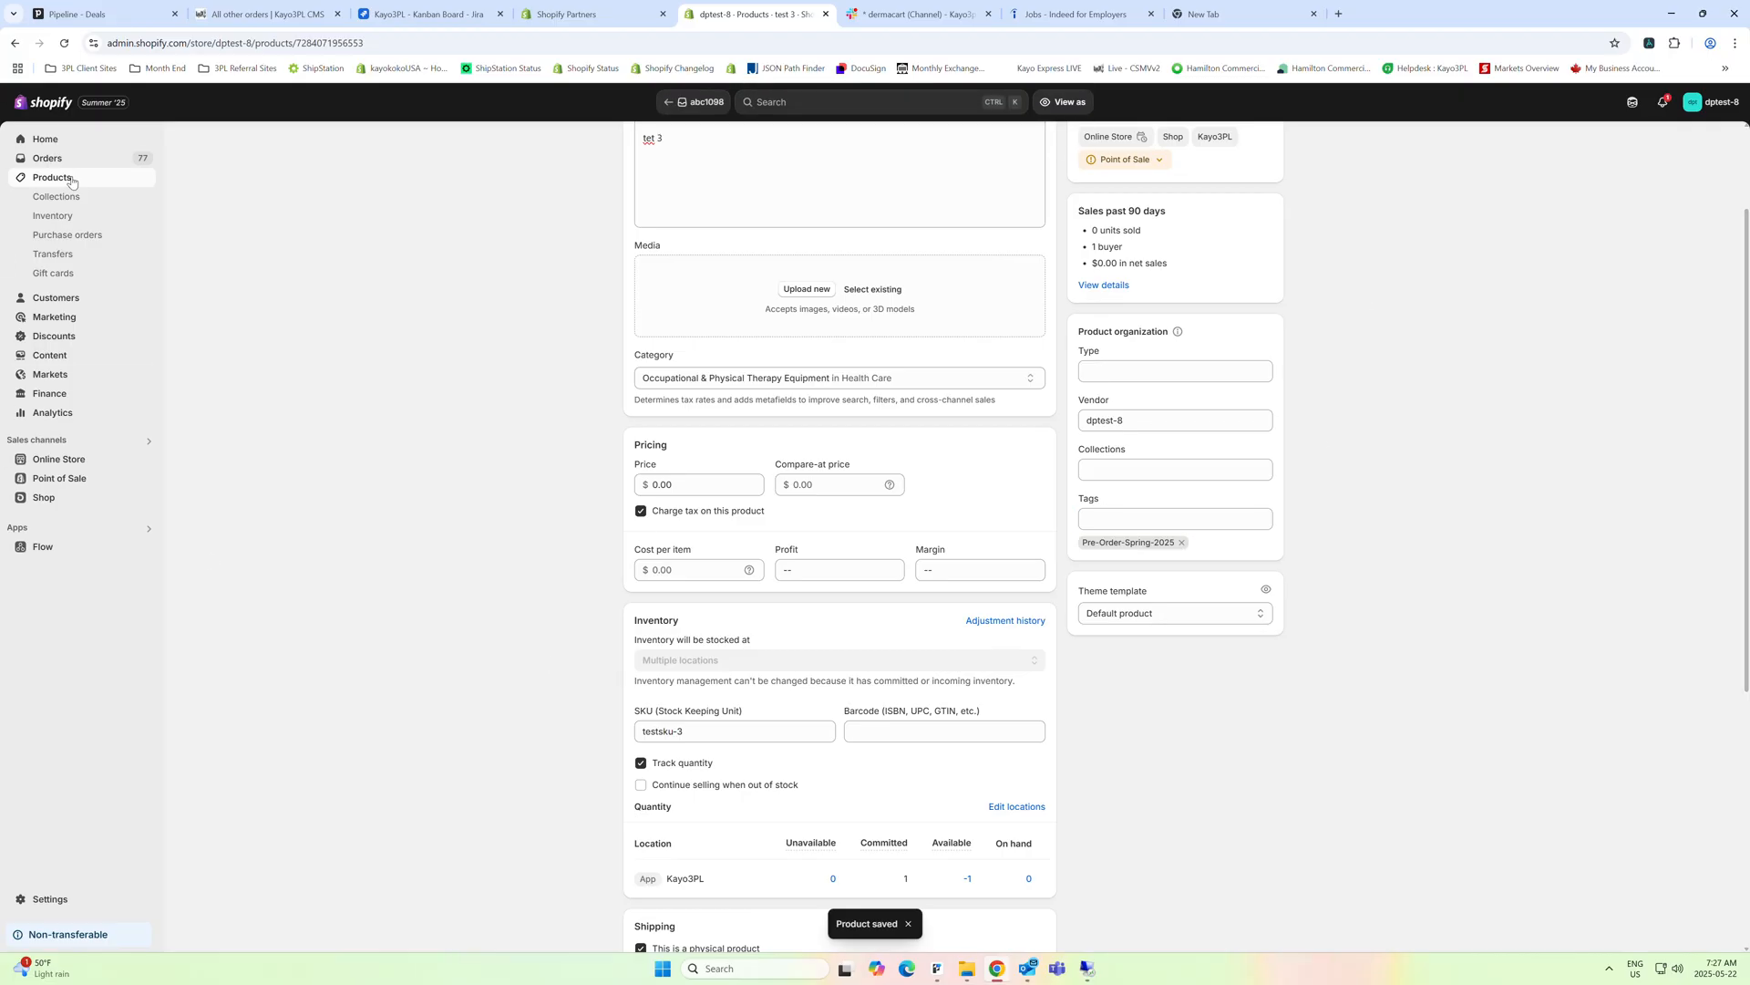
{"action": "left_click", "coordinate": [82, 180]}
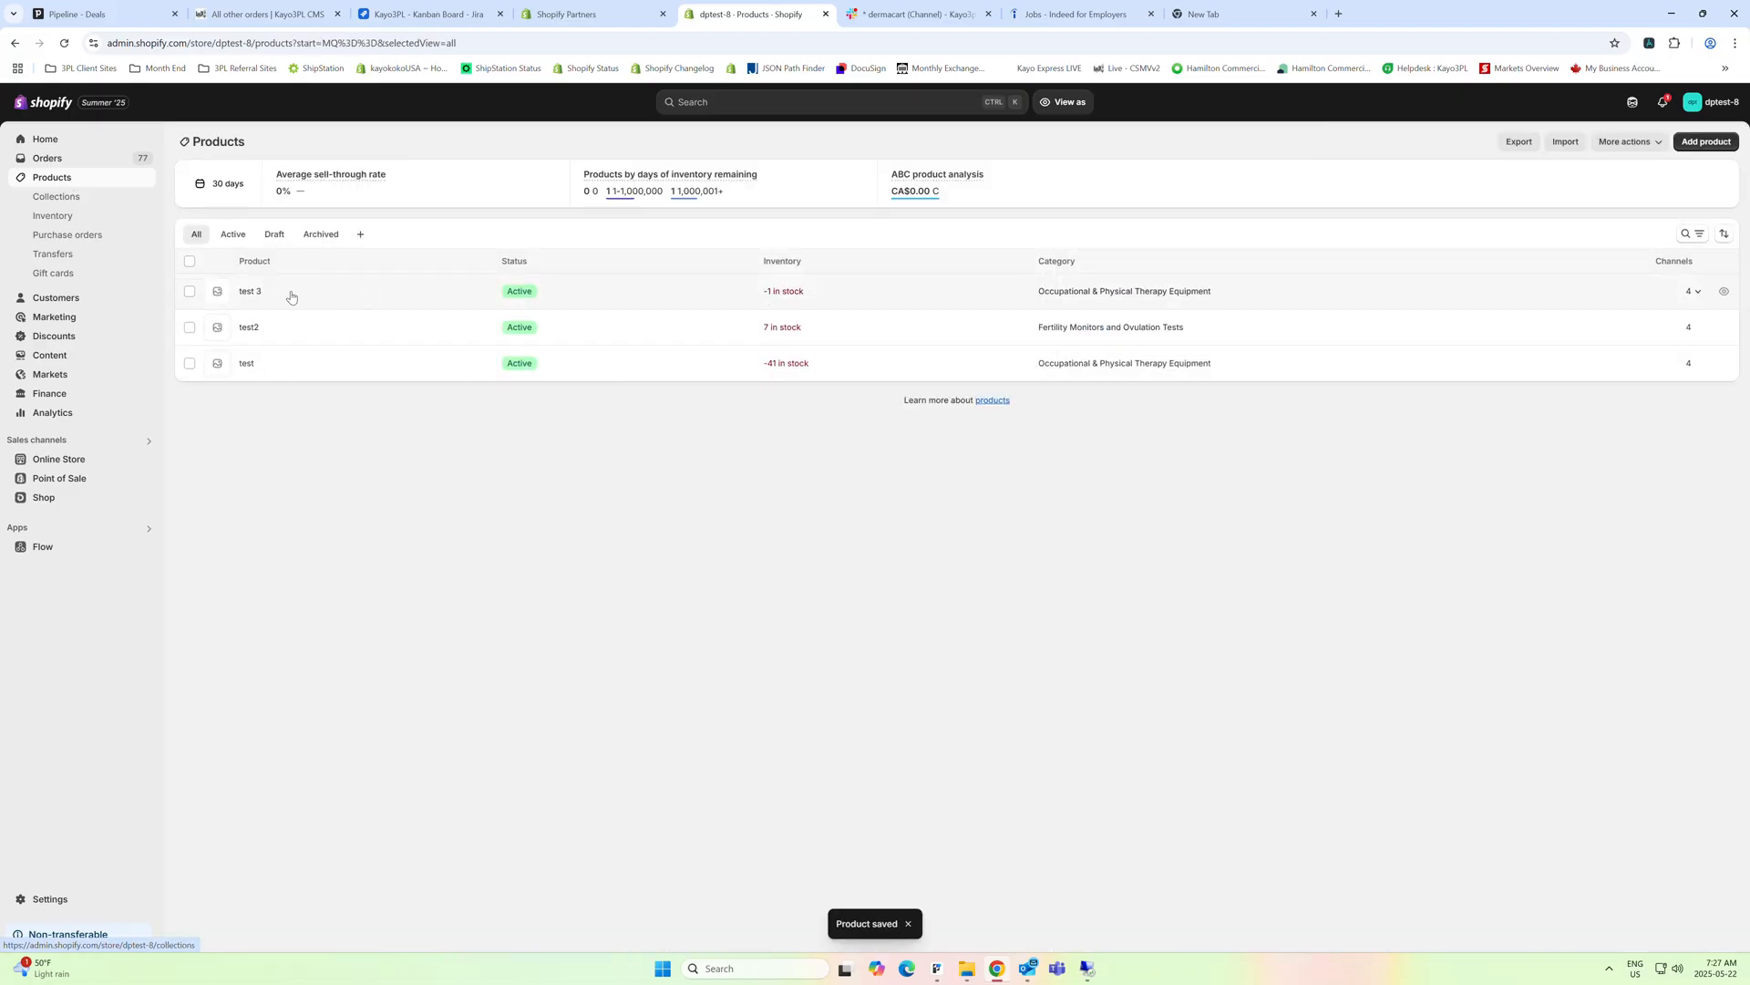
{"action": "left_click", "coordinate": [1701, 234]}
{"action": "left_click", "coordinate": [1645, 234]}
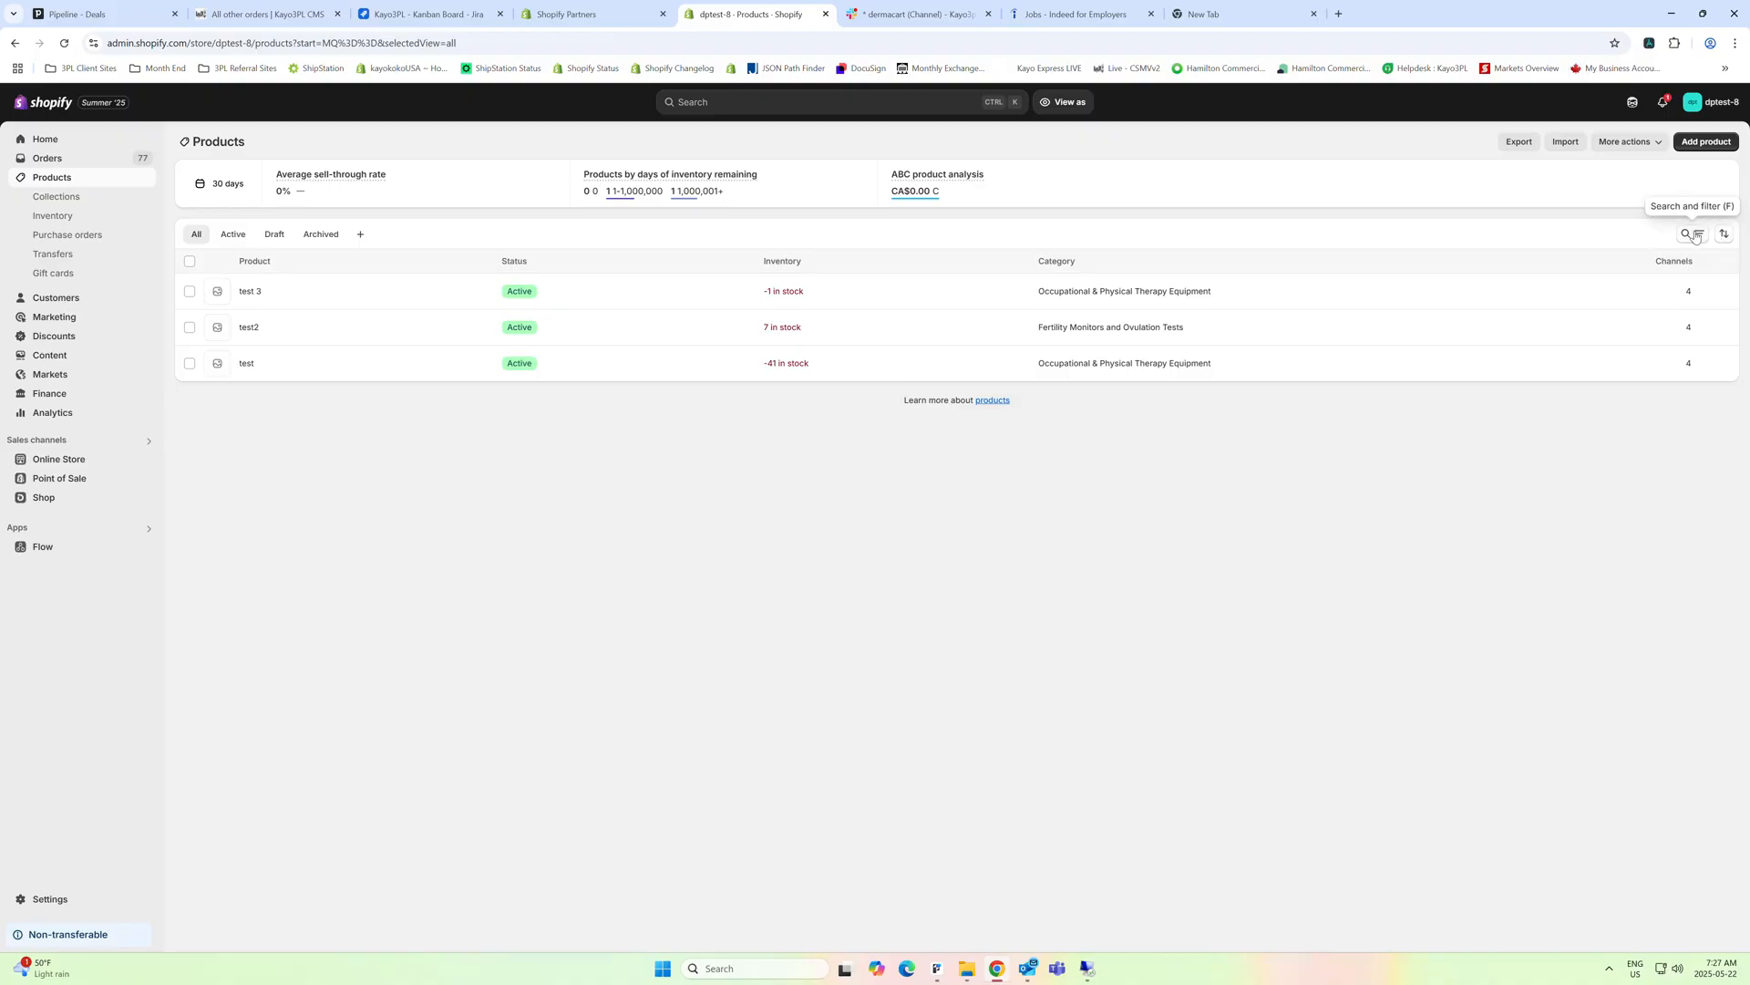
{"action": "left_click", "coordinate": [362, 235]}
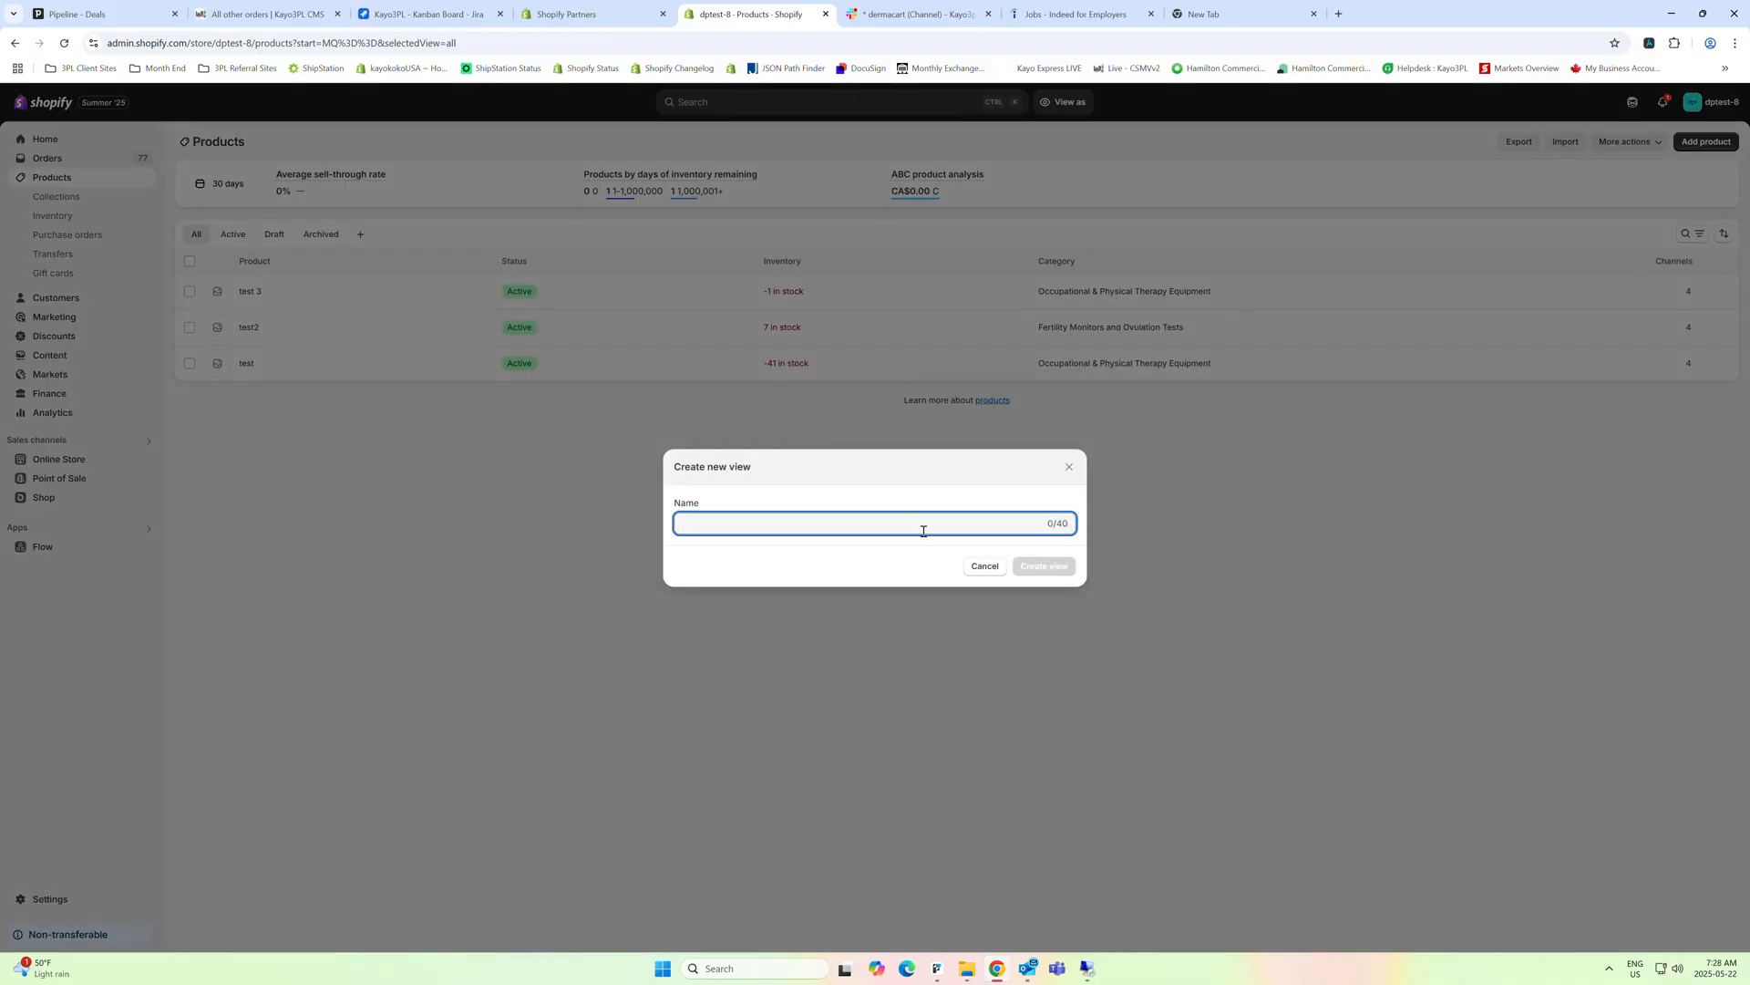
{"action": "left_click", "coordinate": [986, 565]}
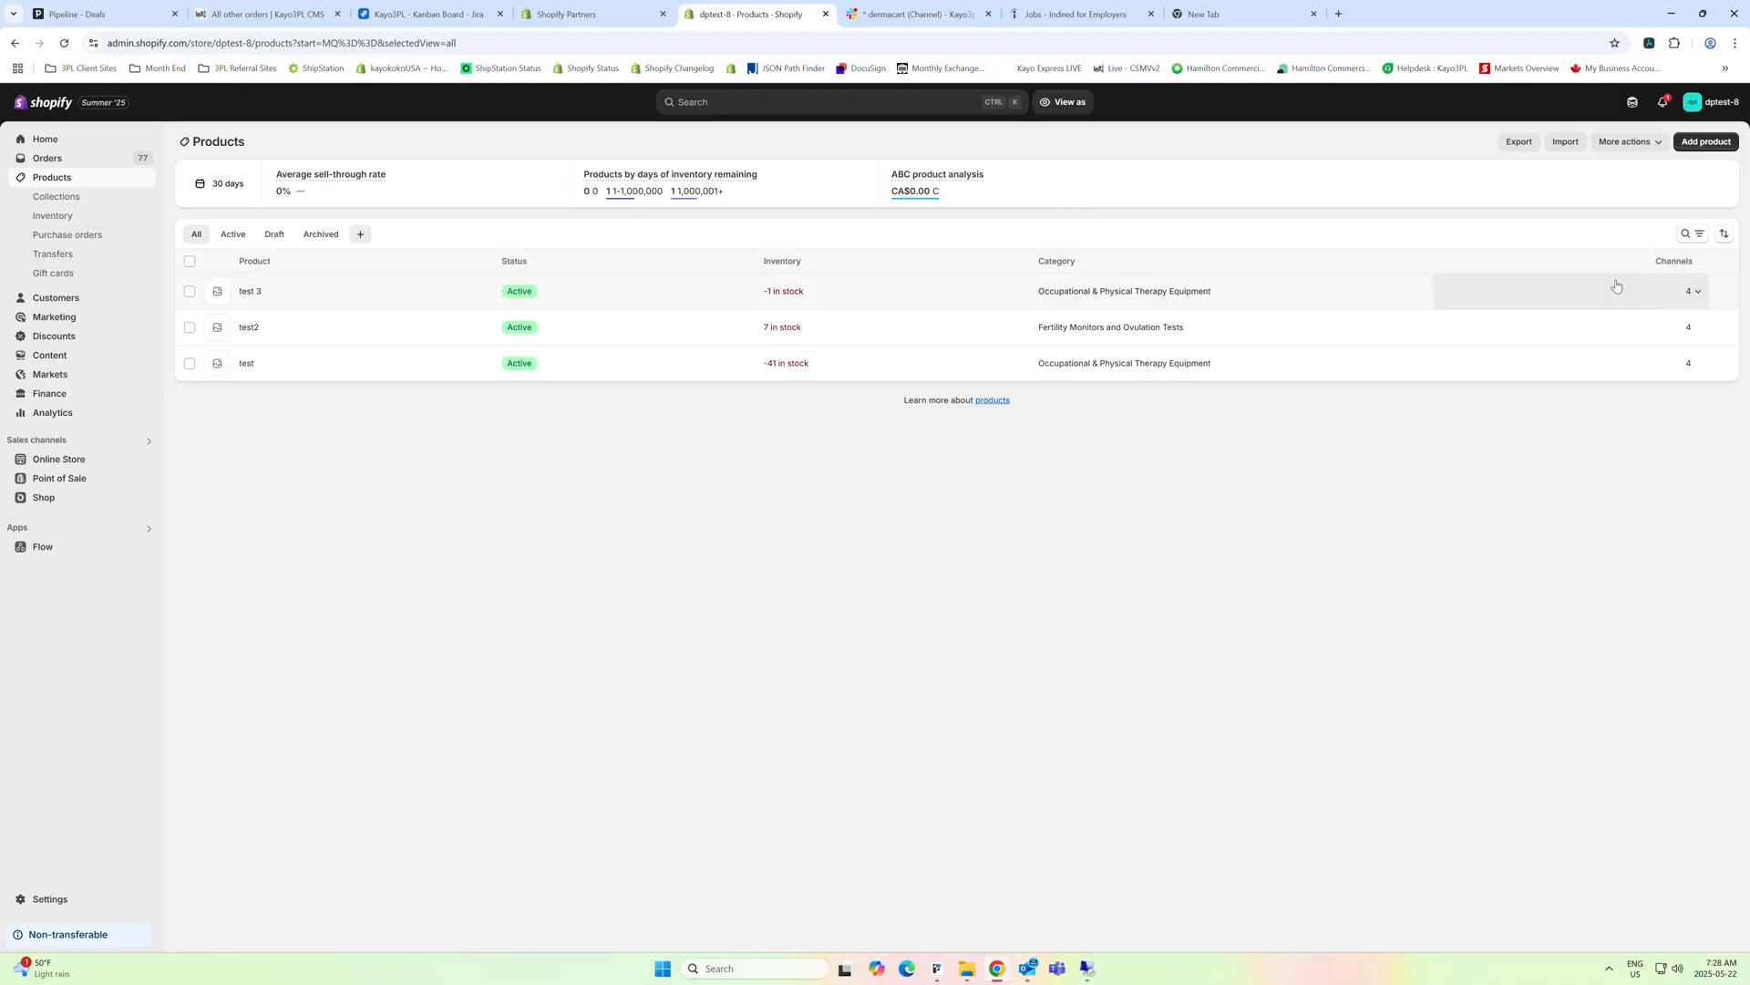
Filter the list of all products by the tag pre-order-spring-2025
{"action": "left_click", "coordinate": [1686, 235]}
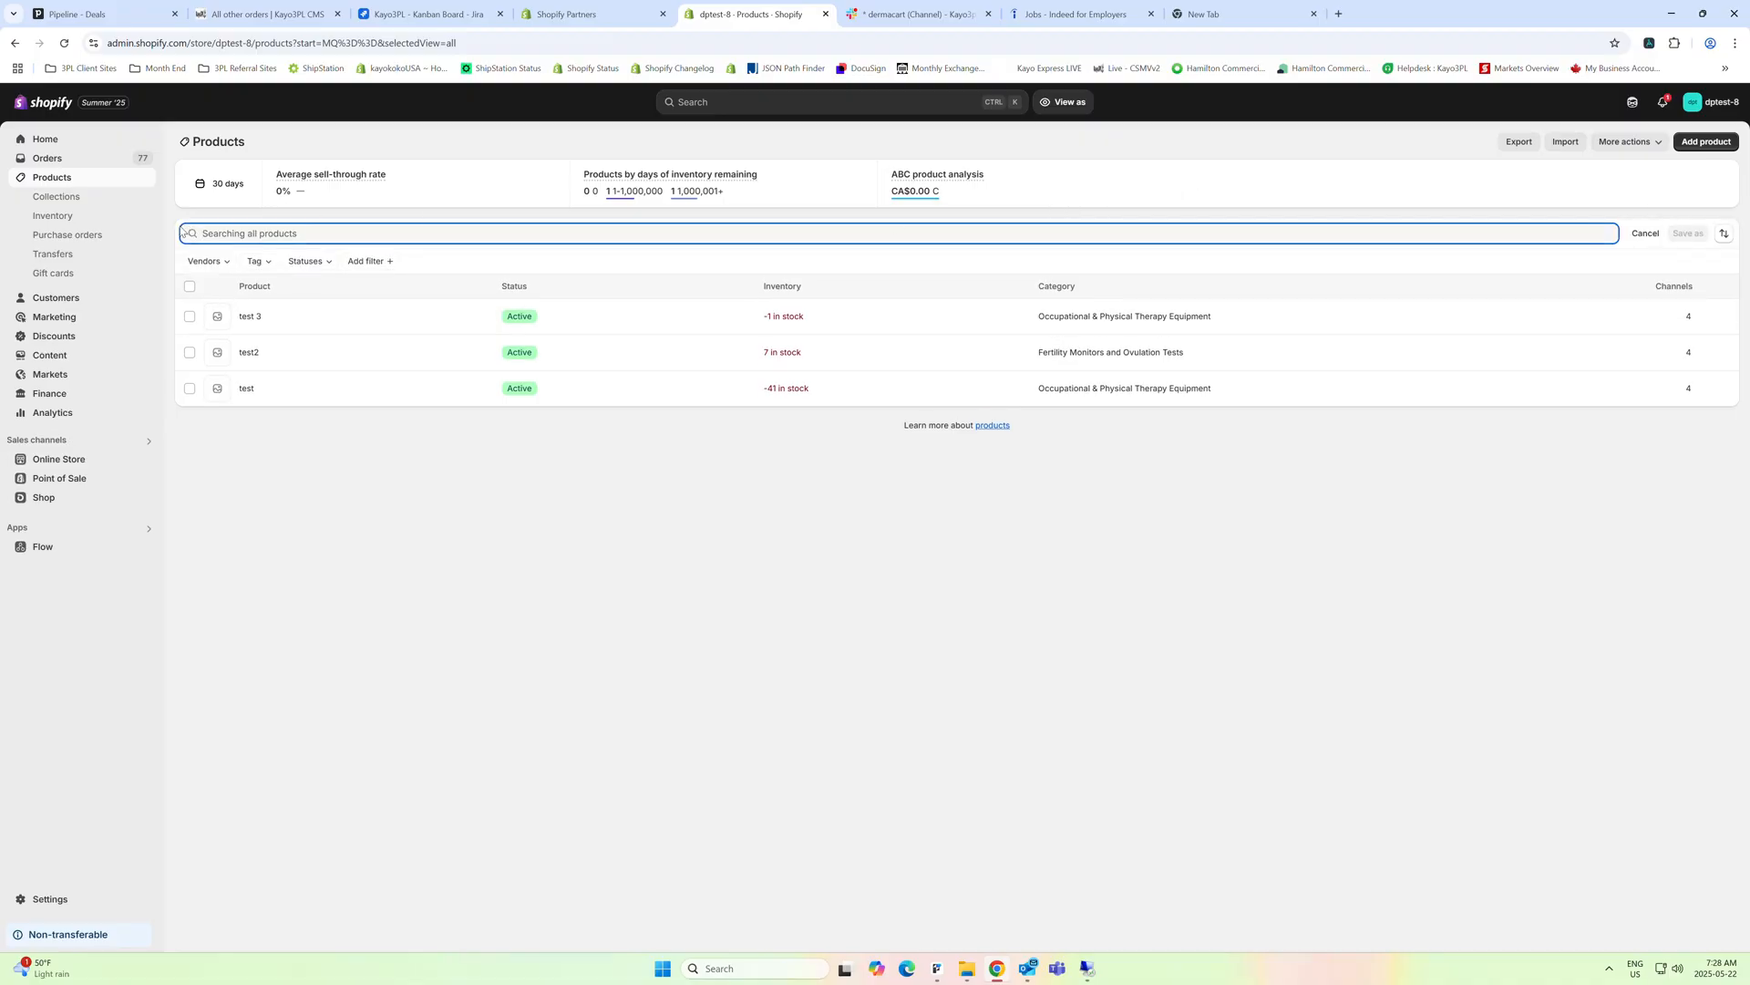
{"action": "left_click", "coordinate": [369, 263]}
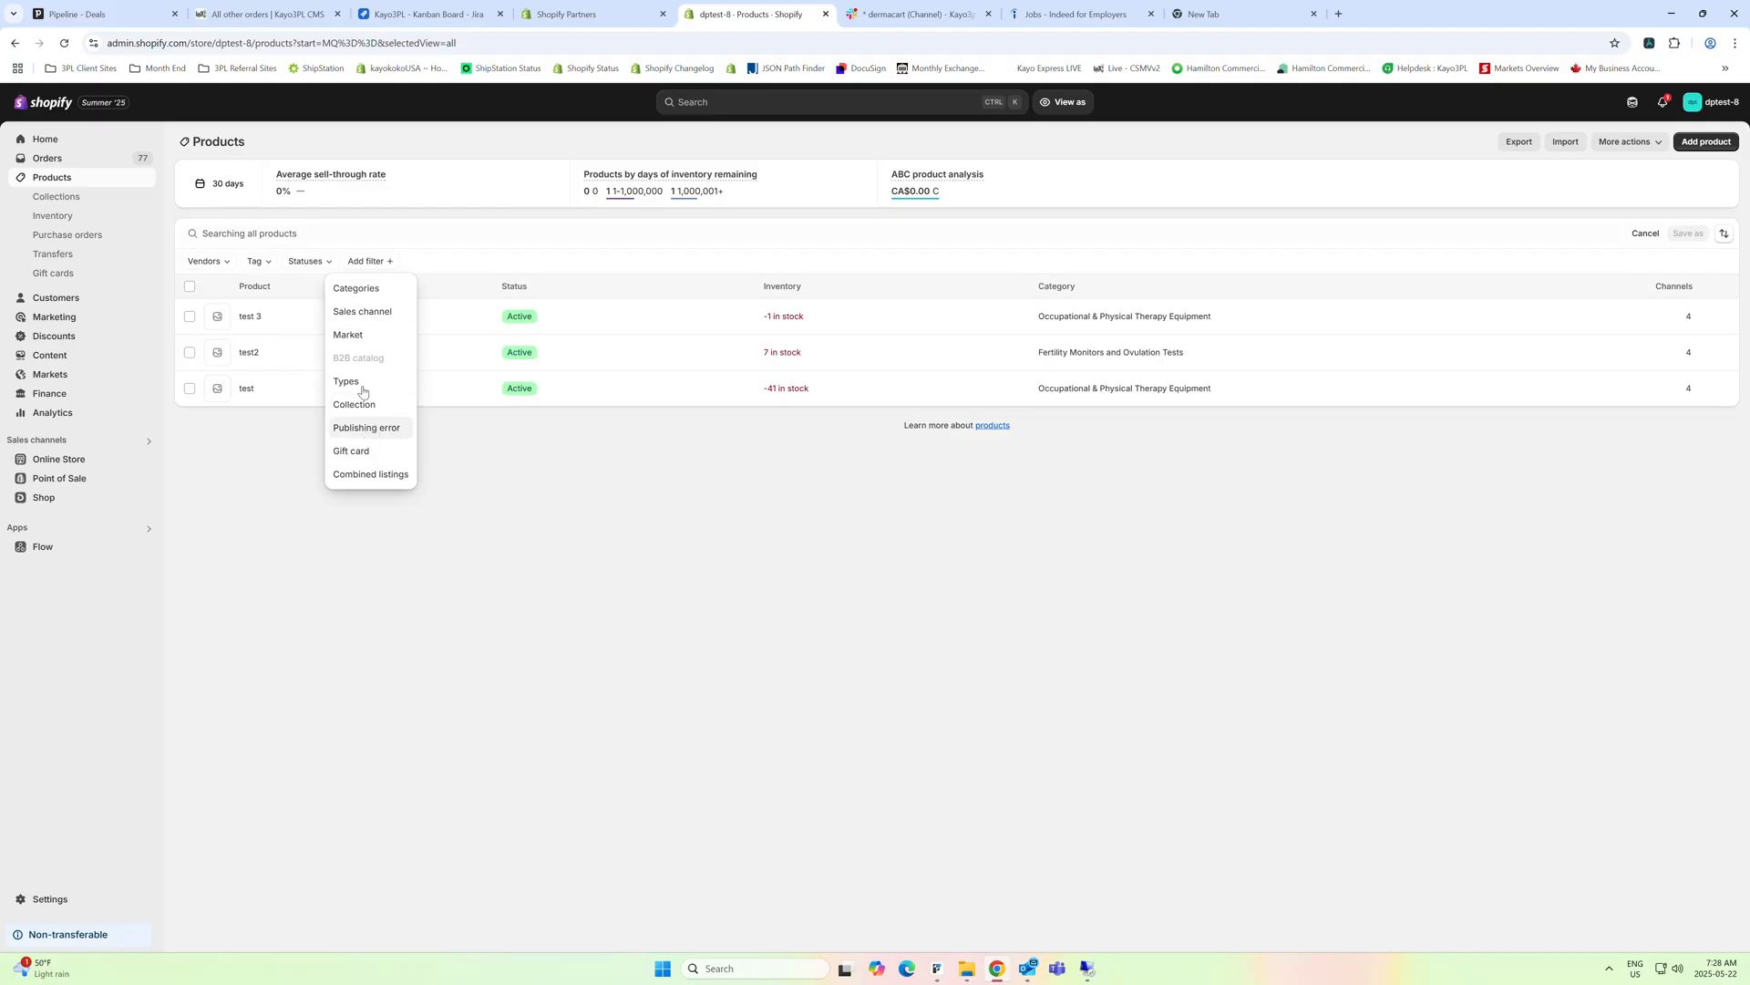
{"action": "left_click", "coordinate": [262, 258]}
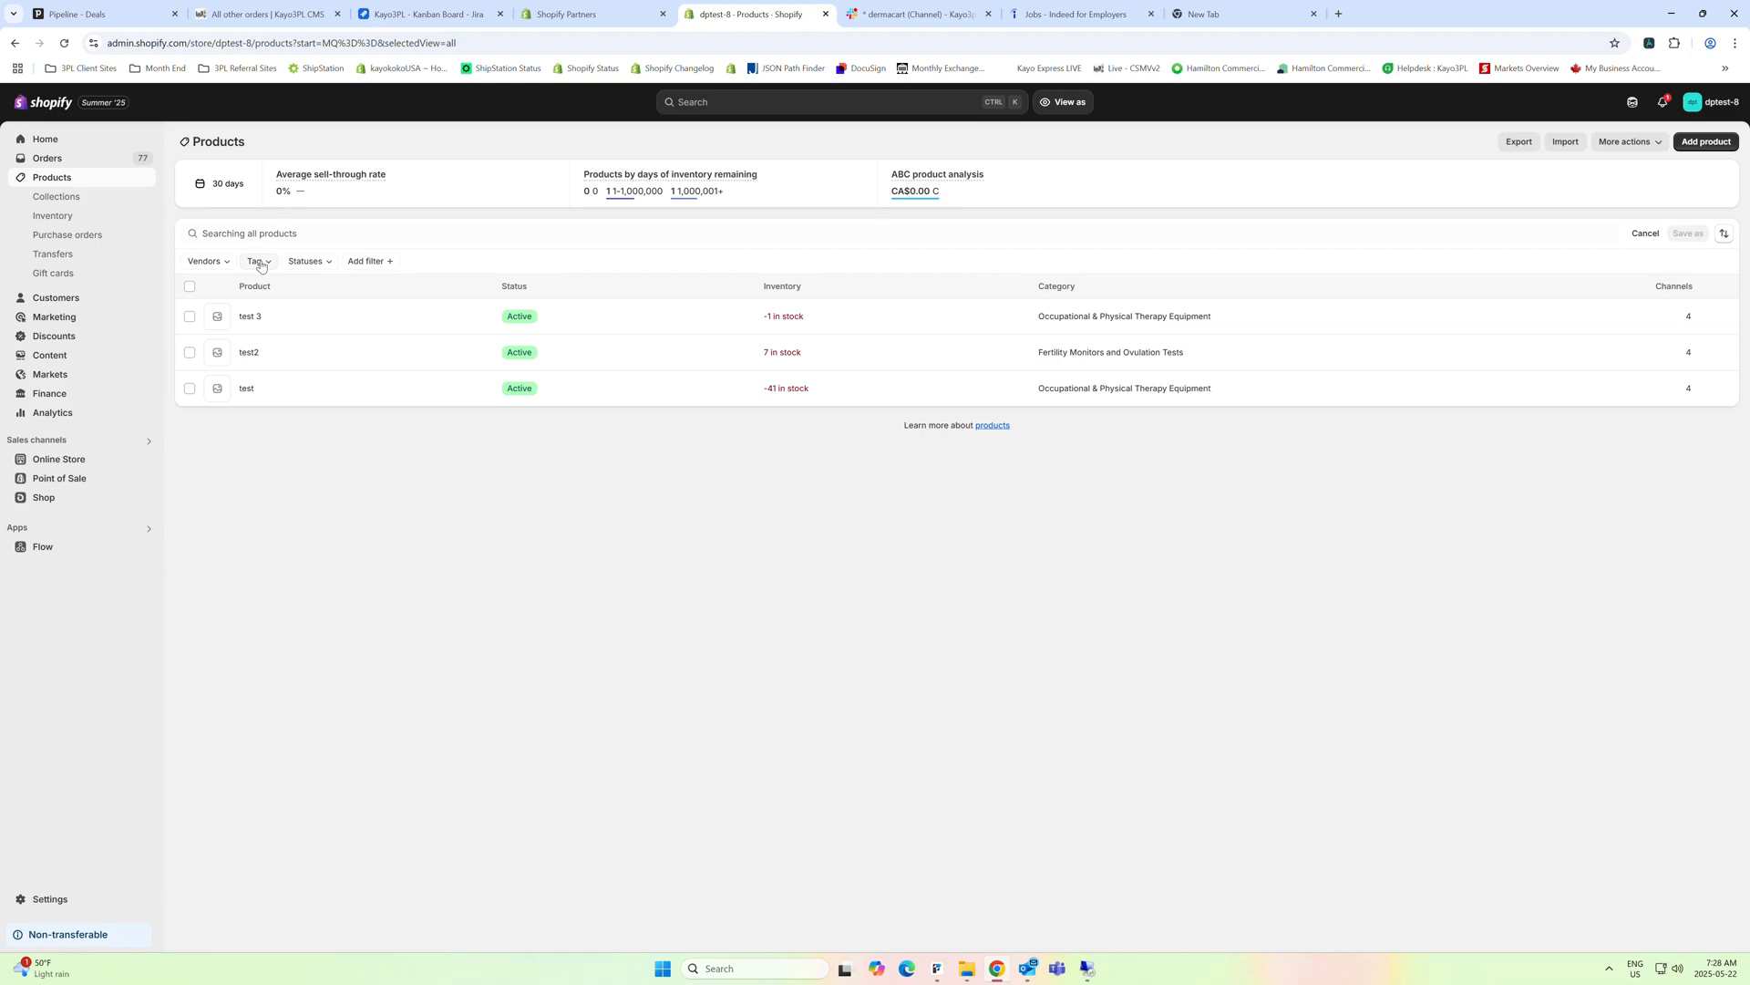
{"action": "left_click", "coordinate": [262, 261]}
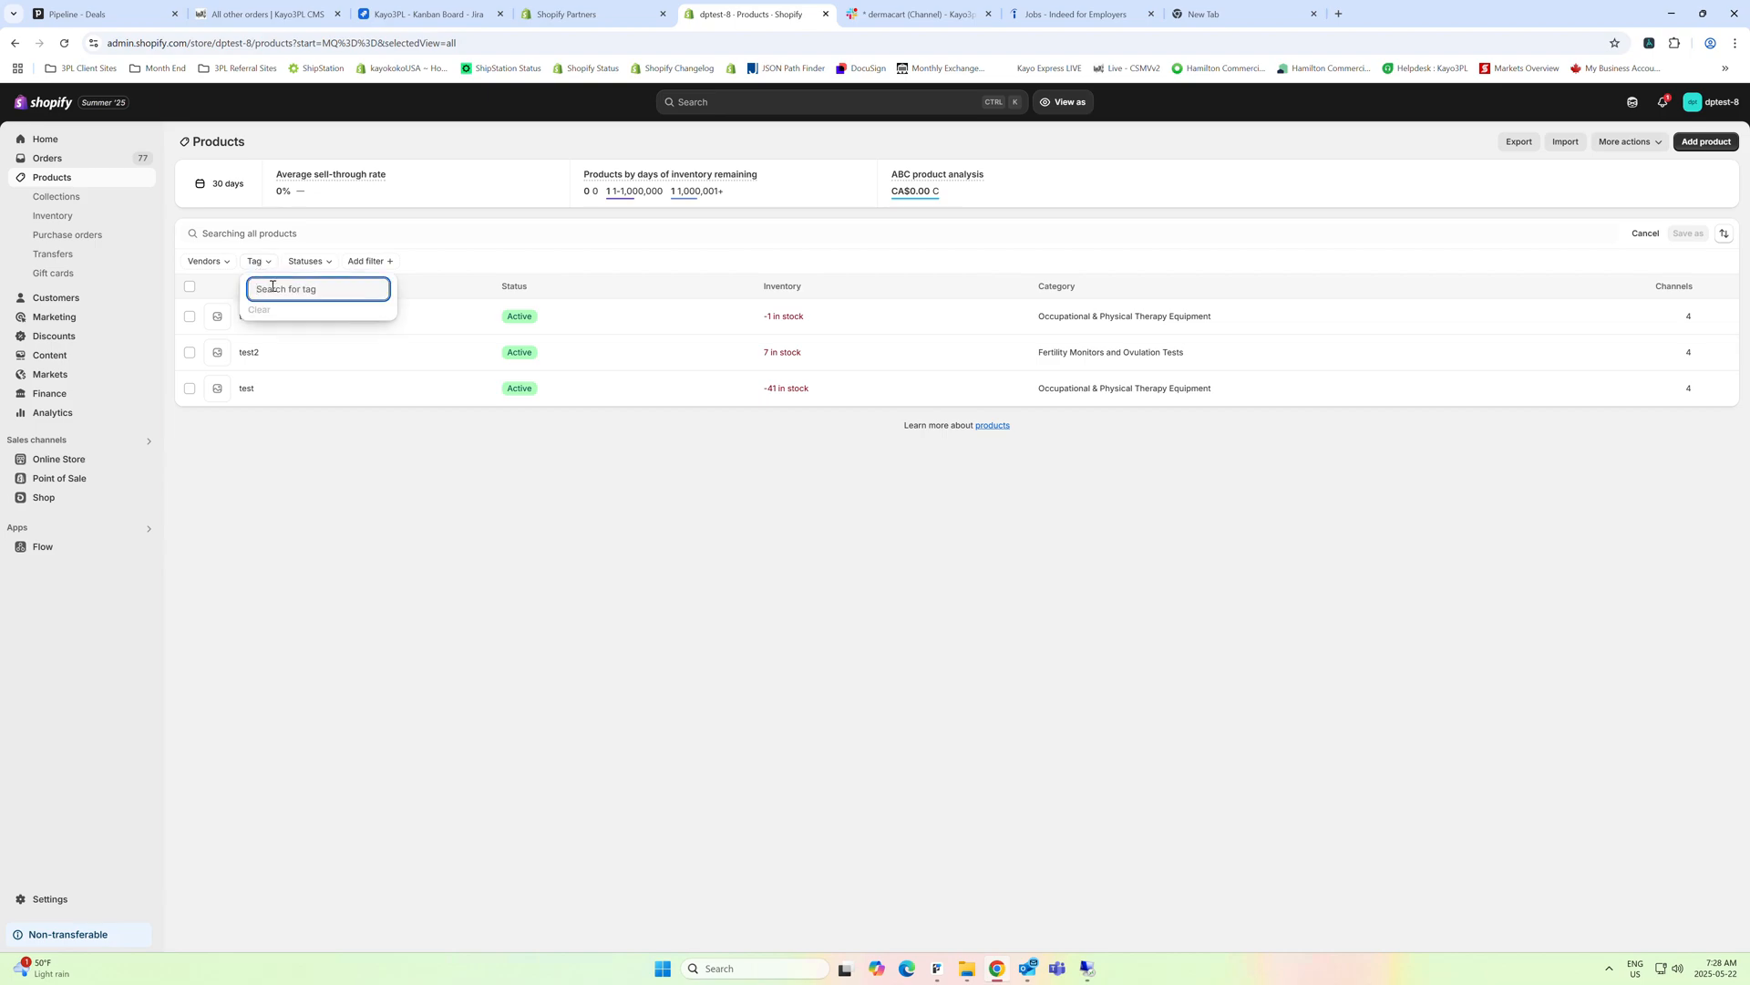
{"action": "type", "text": "pre-o"}
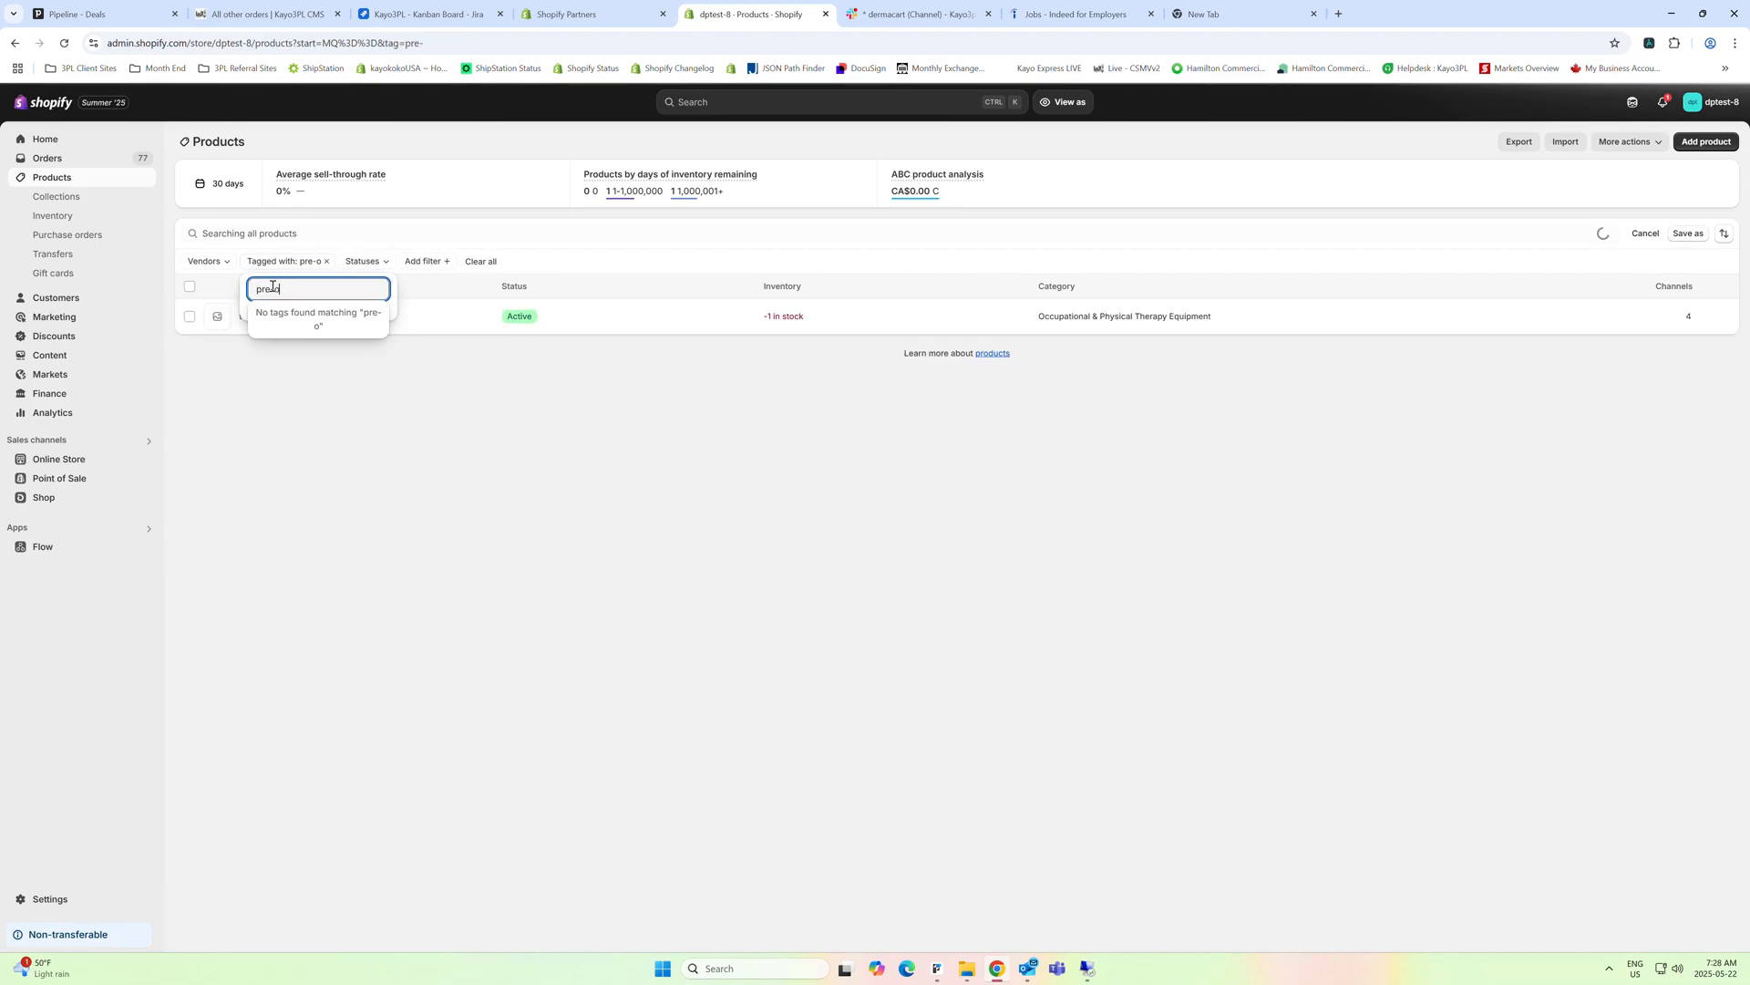
{"action": "type", "text": "rder"}
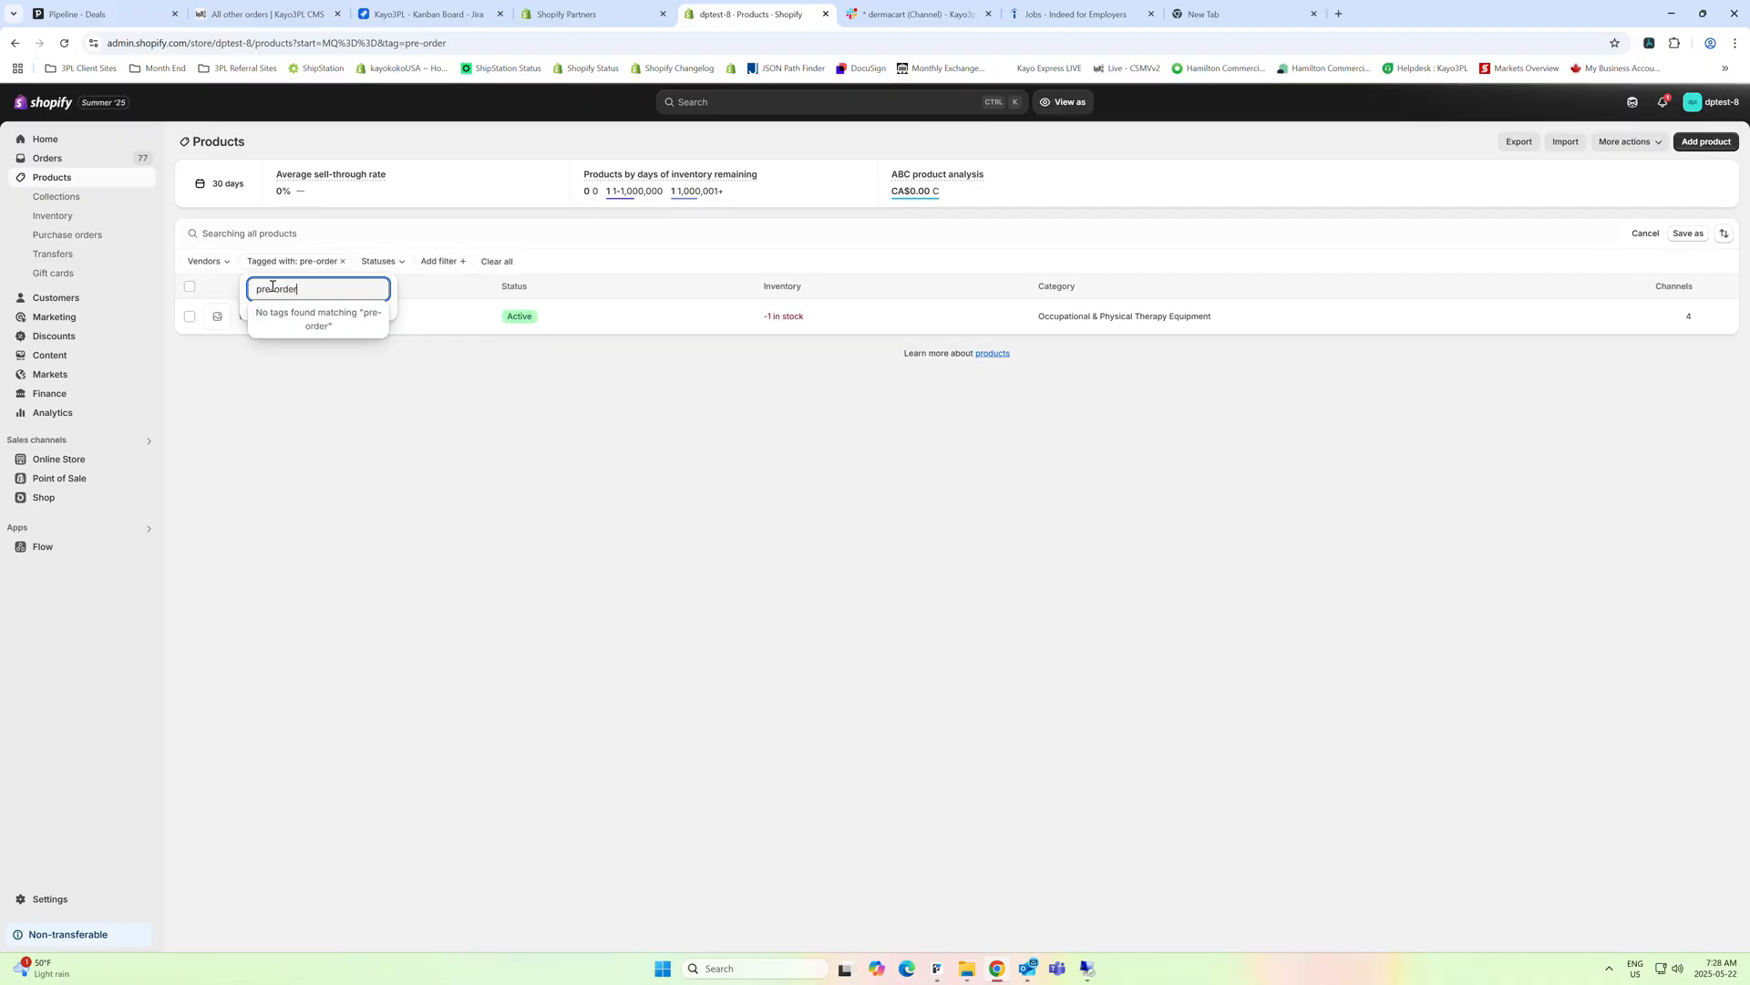
{"action": "type", "text": "-spring"}
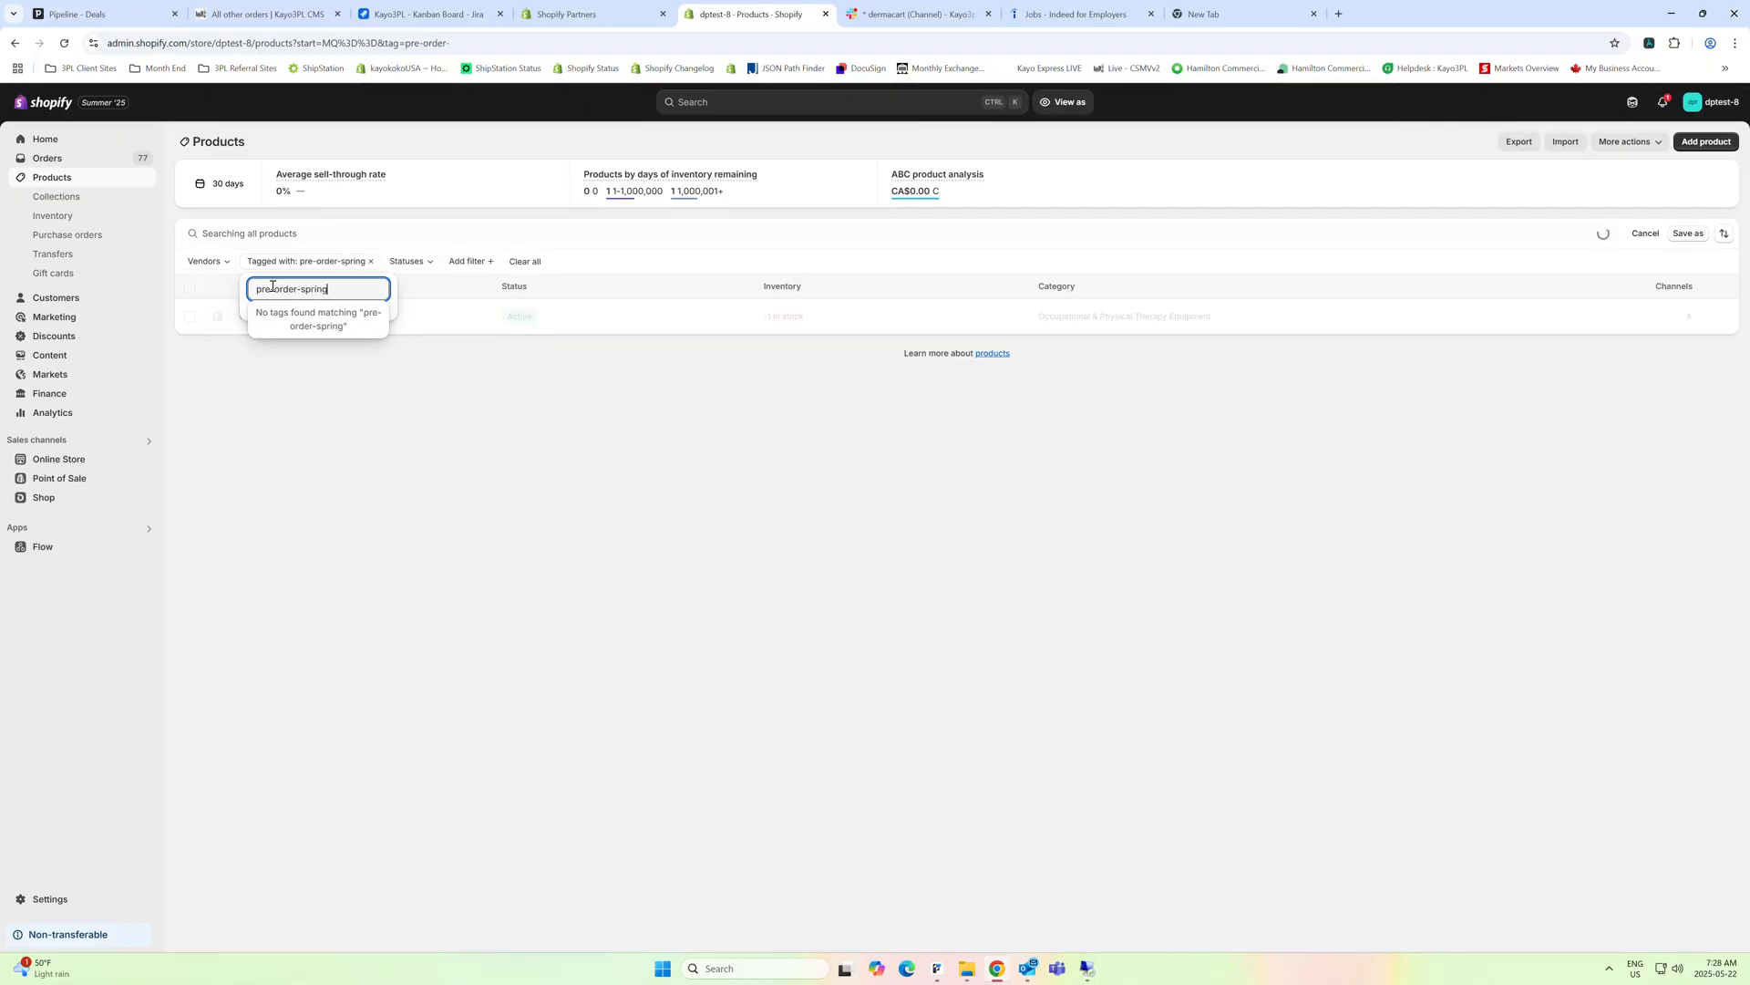
{"action": "type", "text": "-2025"}
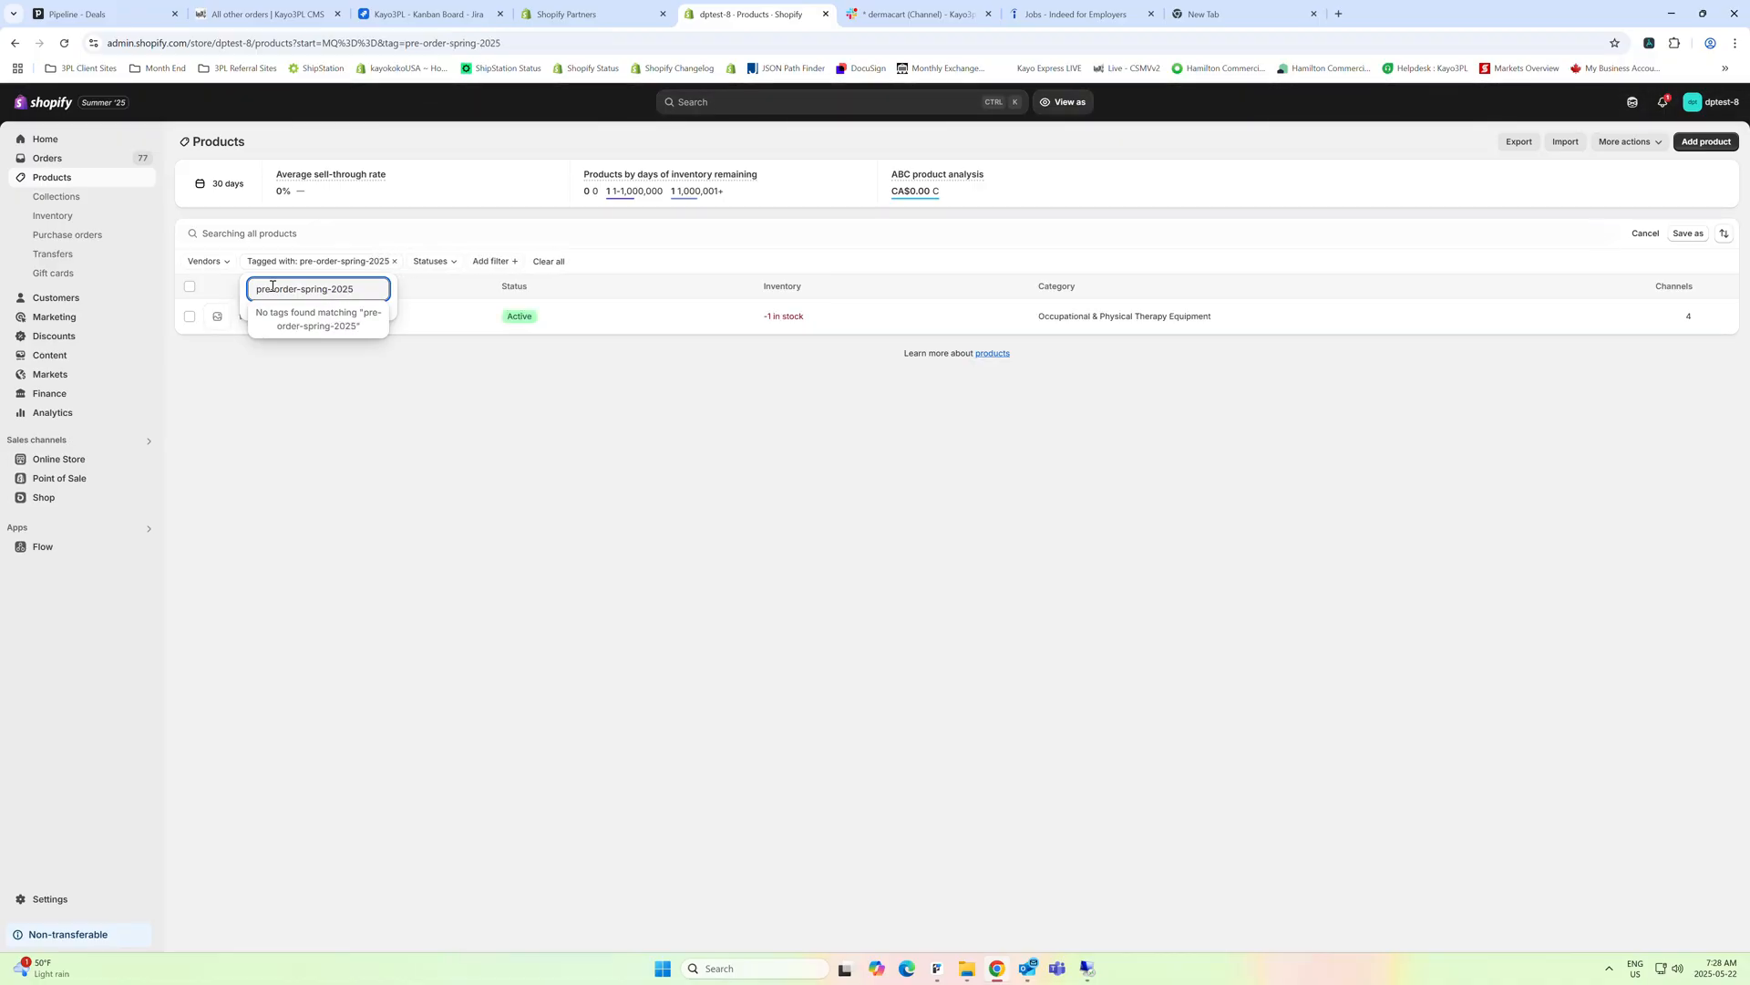
{"action": "left_click", "coordinate": [369, 441]}
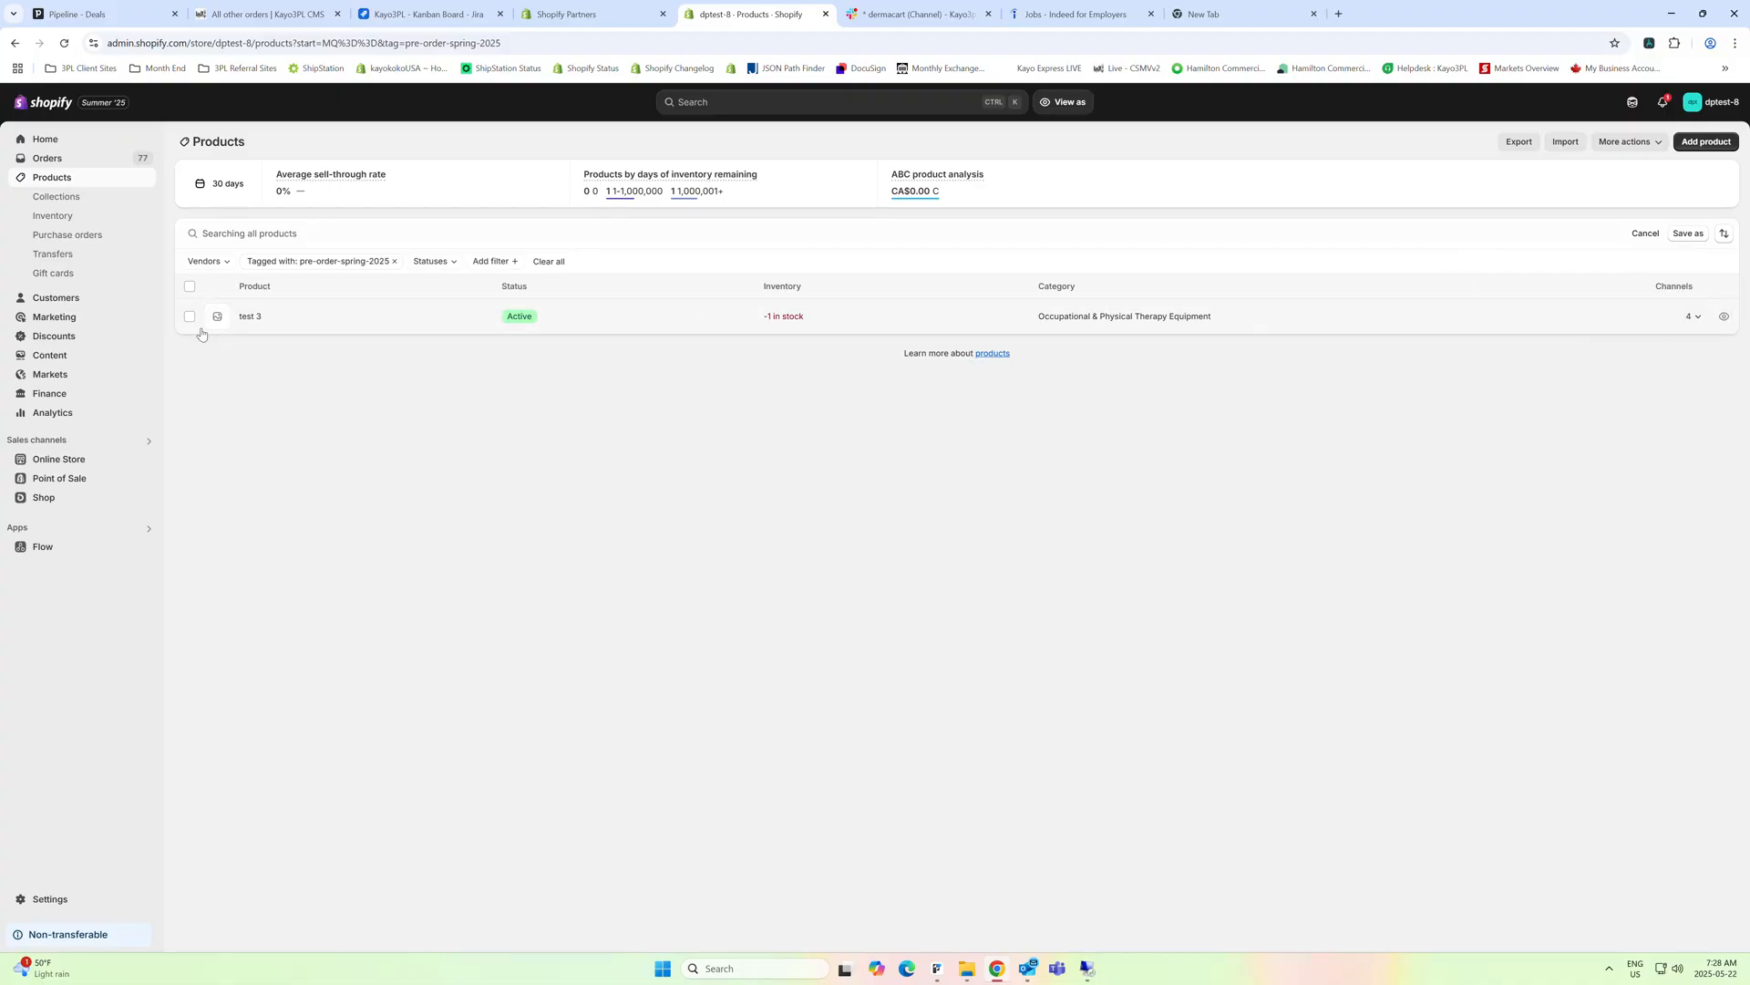
Open the product test 3 from the filtered list, remove its Pre-Order-Spring-2025 tag and save the product
{"action": "left_click", "coordinate": [247, 318]}
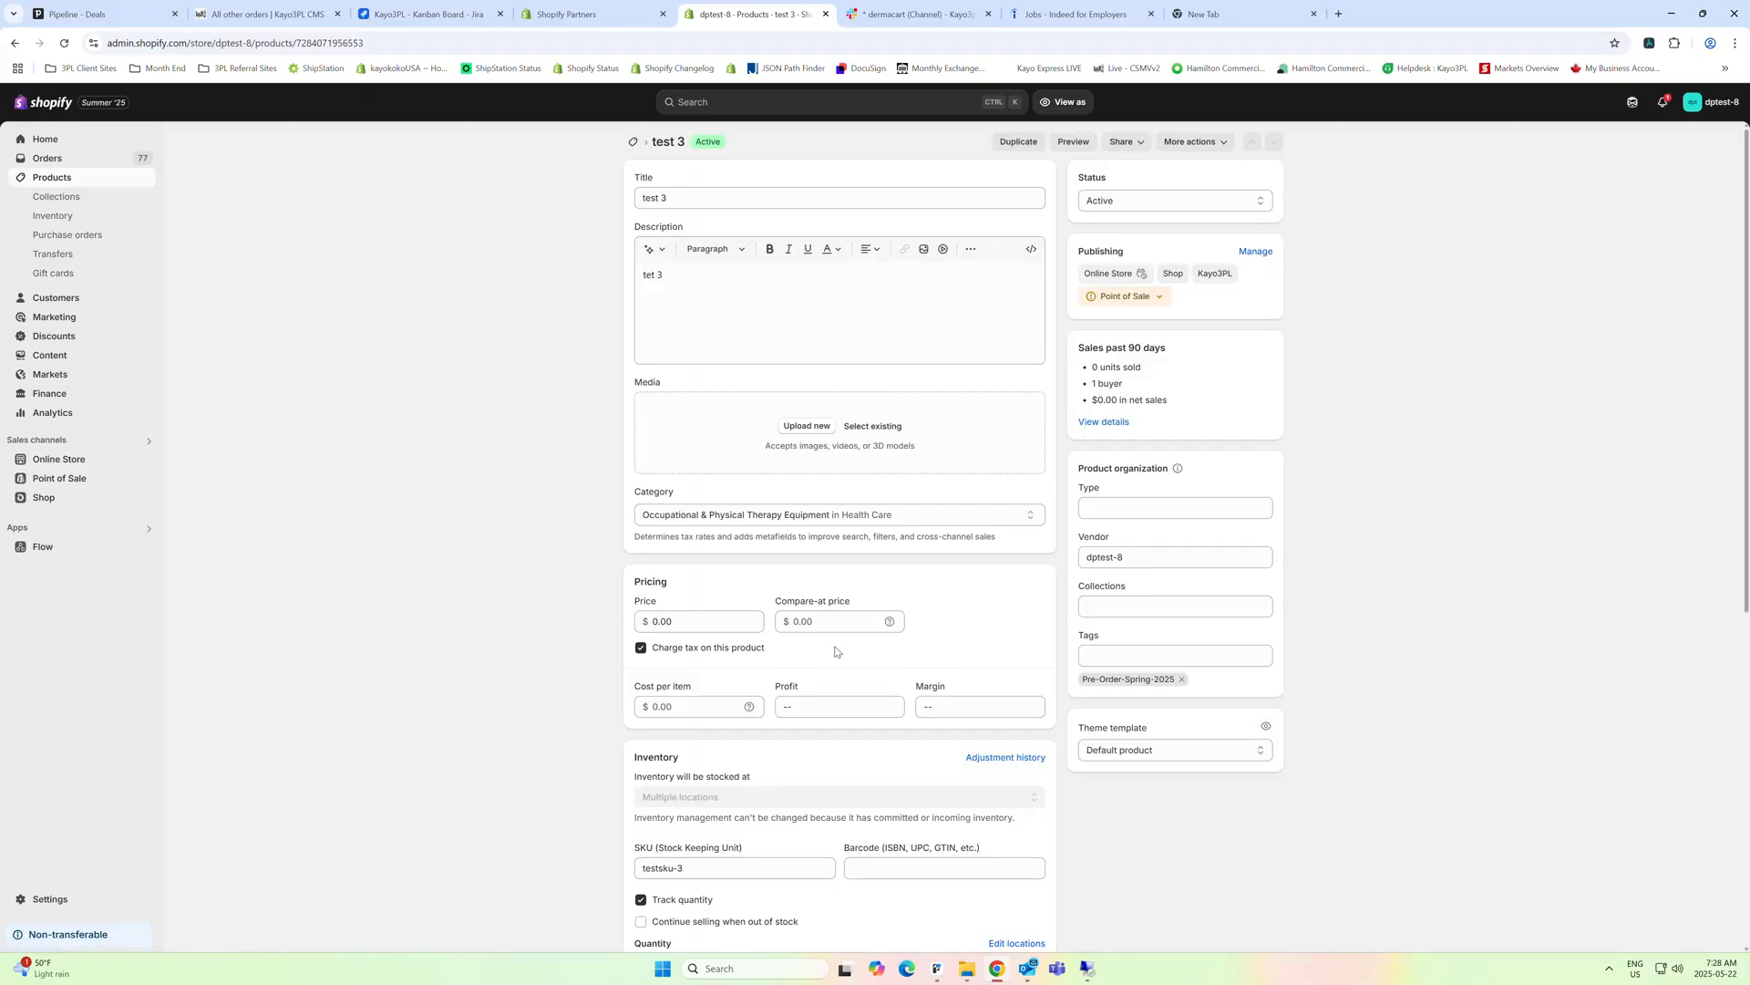
{"action": "scroll", "coordinate": [821, 629], "scroll_direction": "down", "scroll_amount": 5}
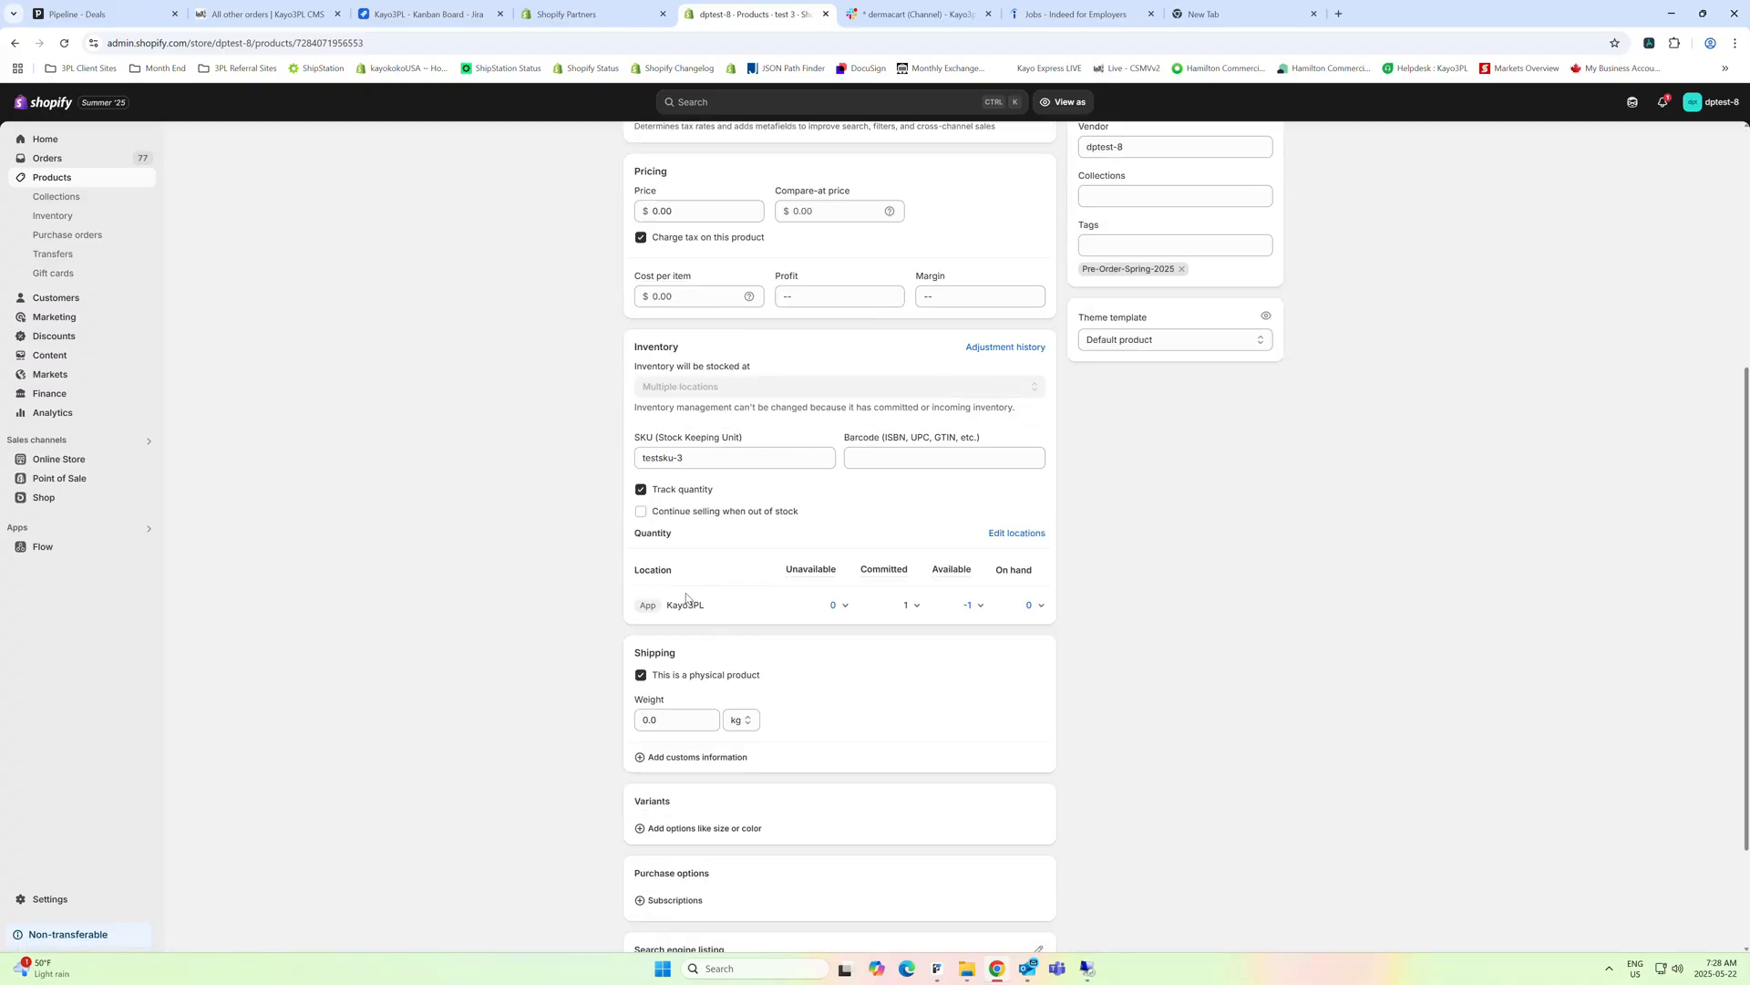
{"action": "left_click", "coordinate": [1181, 269]}
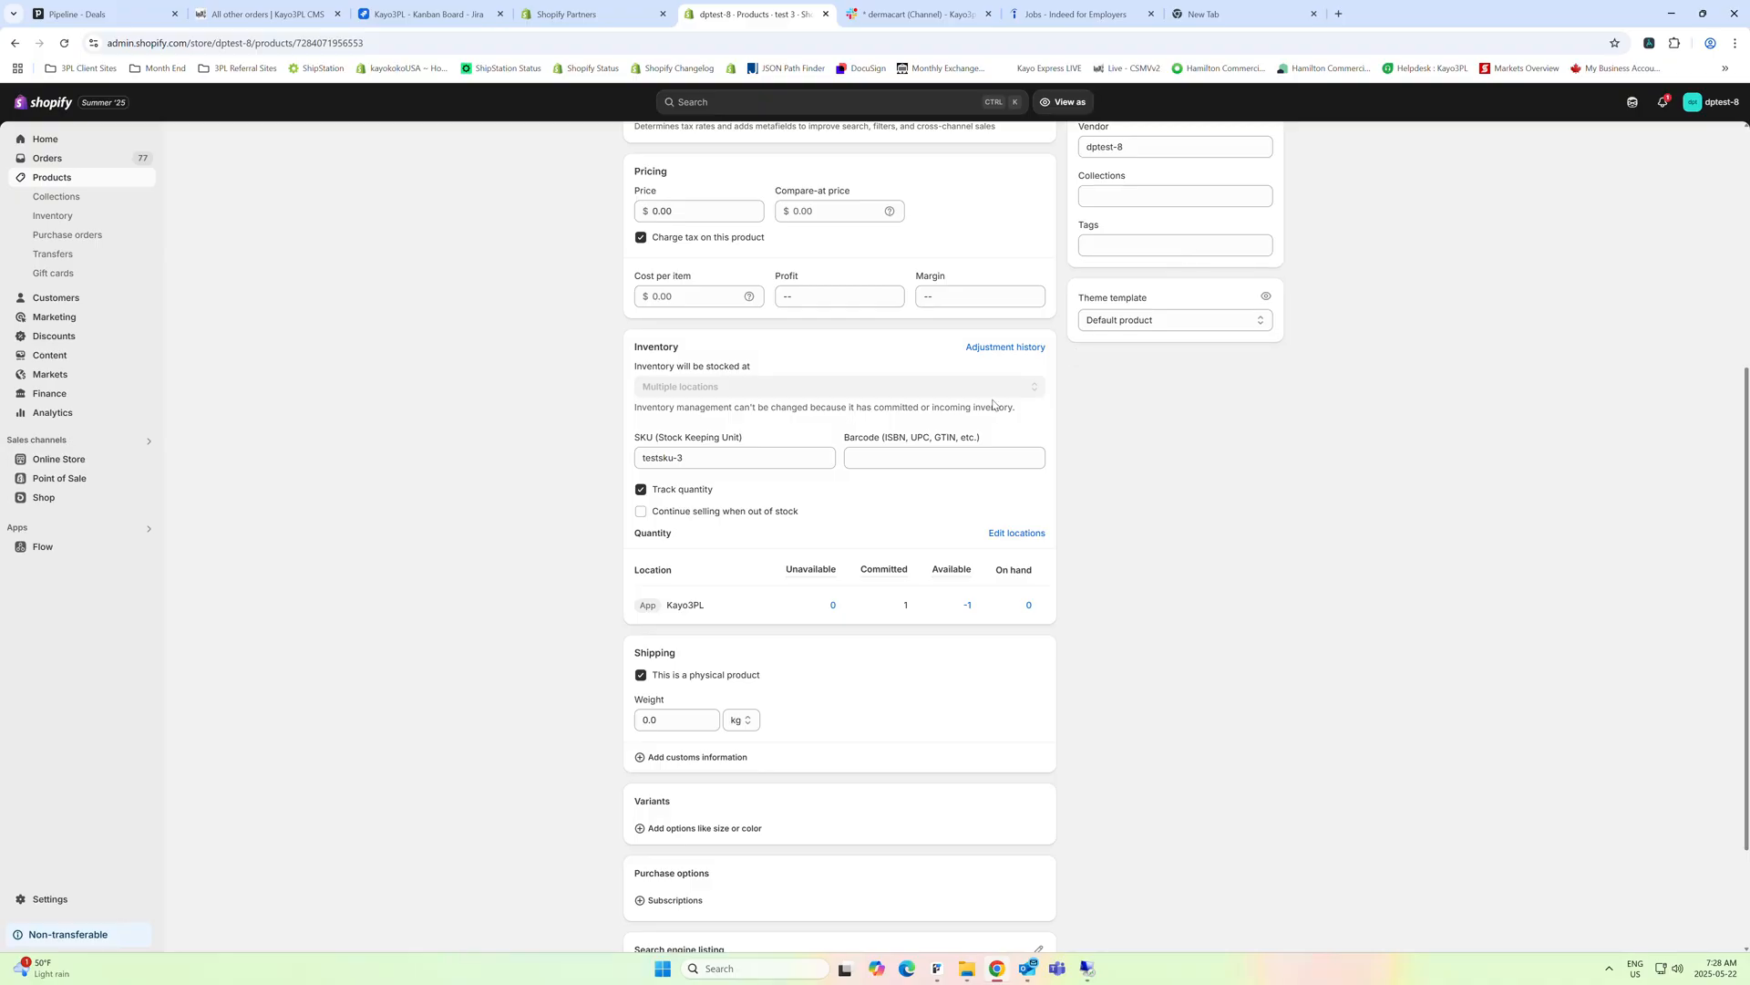
{"action": "scroll", "coordinate": [1146, 163], "scroll_direction": "up", "scroll_amount": 1}
{"action": "scroll", "coordinate": [1146, 163], "scroll_direction": "up", "scroll_amount": 1}
{"action": "left_click", "coordinate": [1075, 102]}
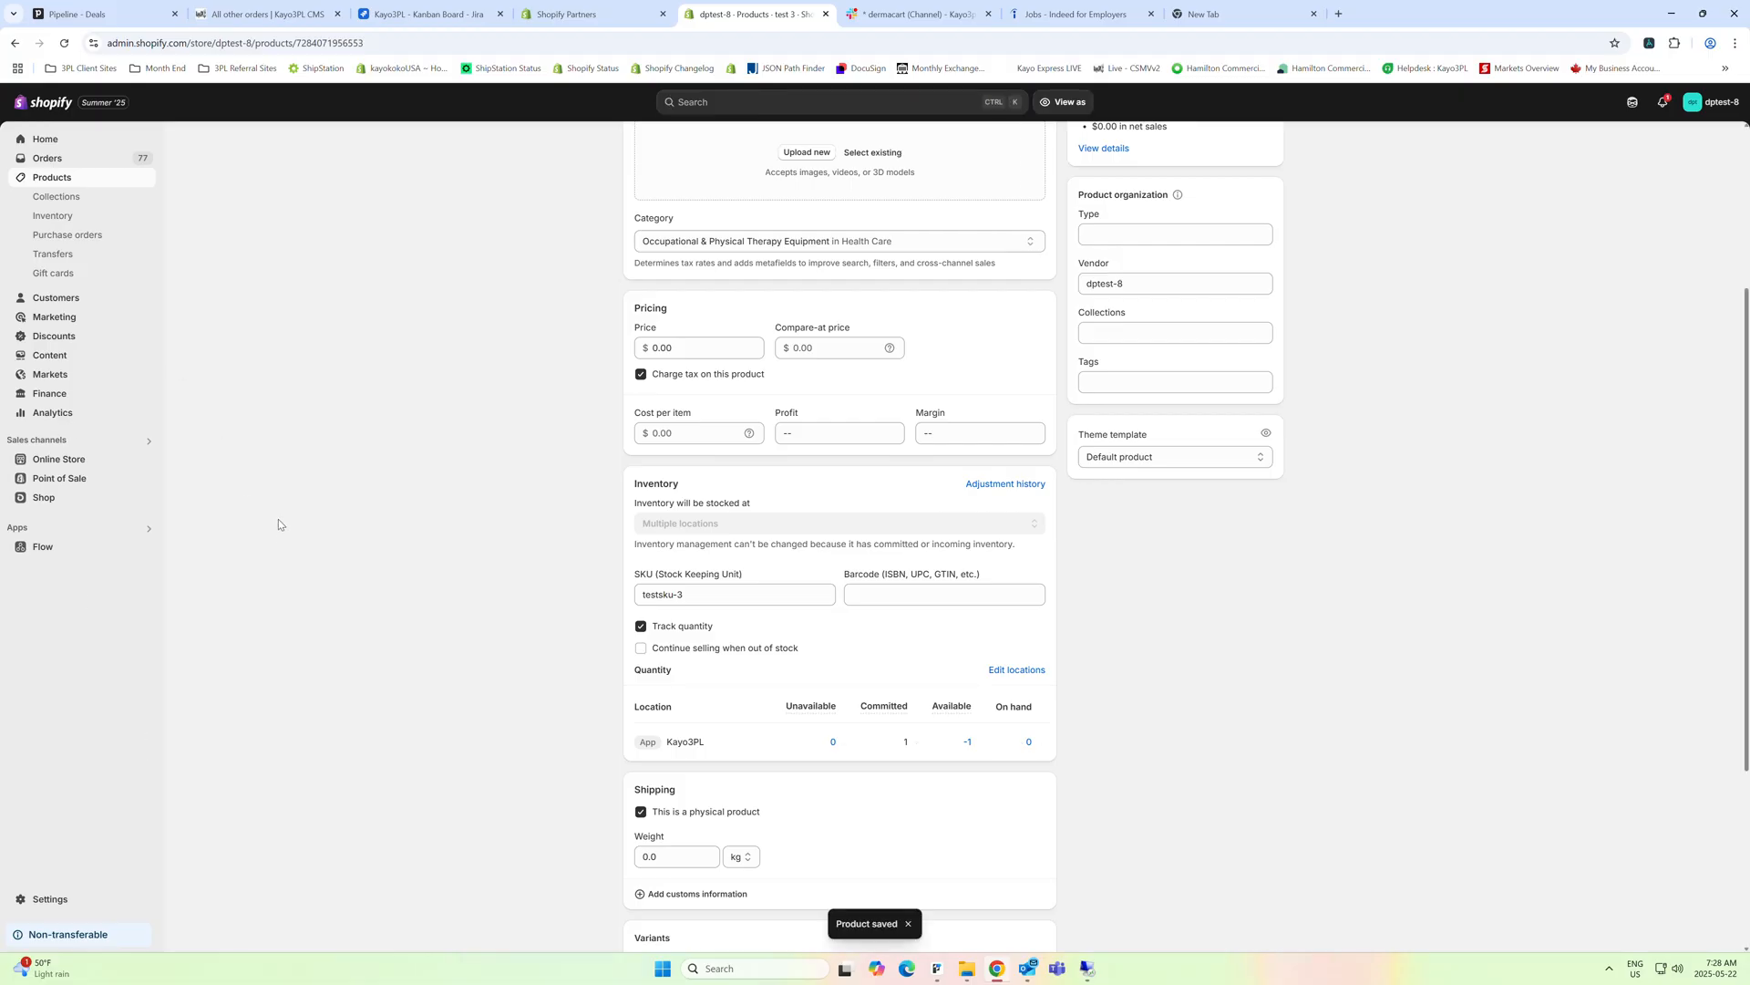
Reopen the product test 3 from the list of all products and review its stock quantities by location
{"action": "left_click", "coordinate": [80, 178]}
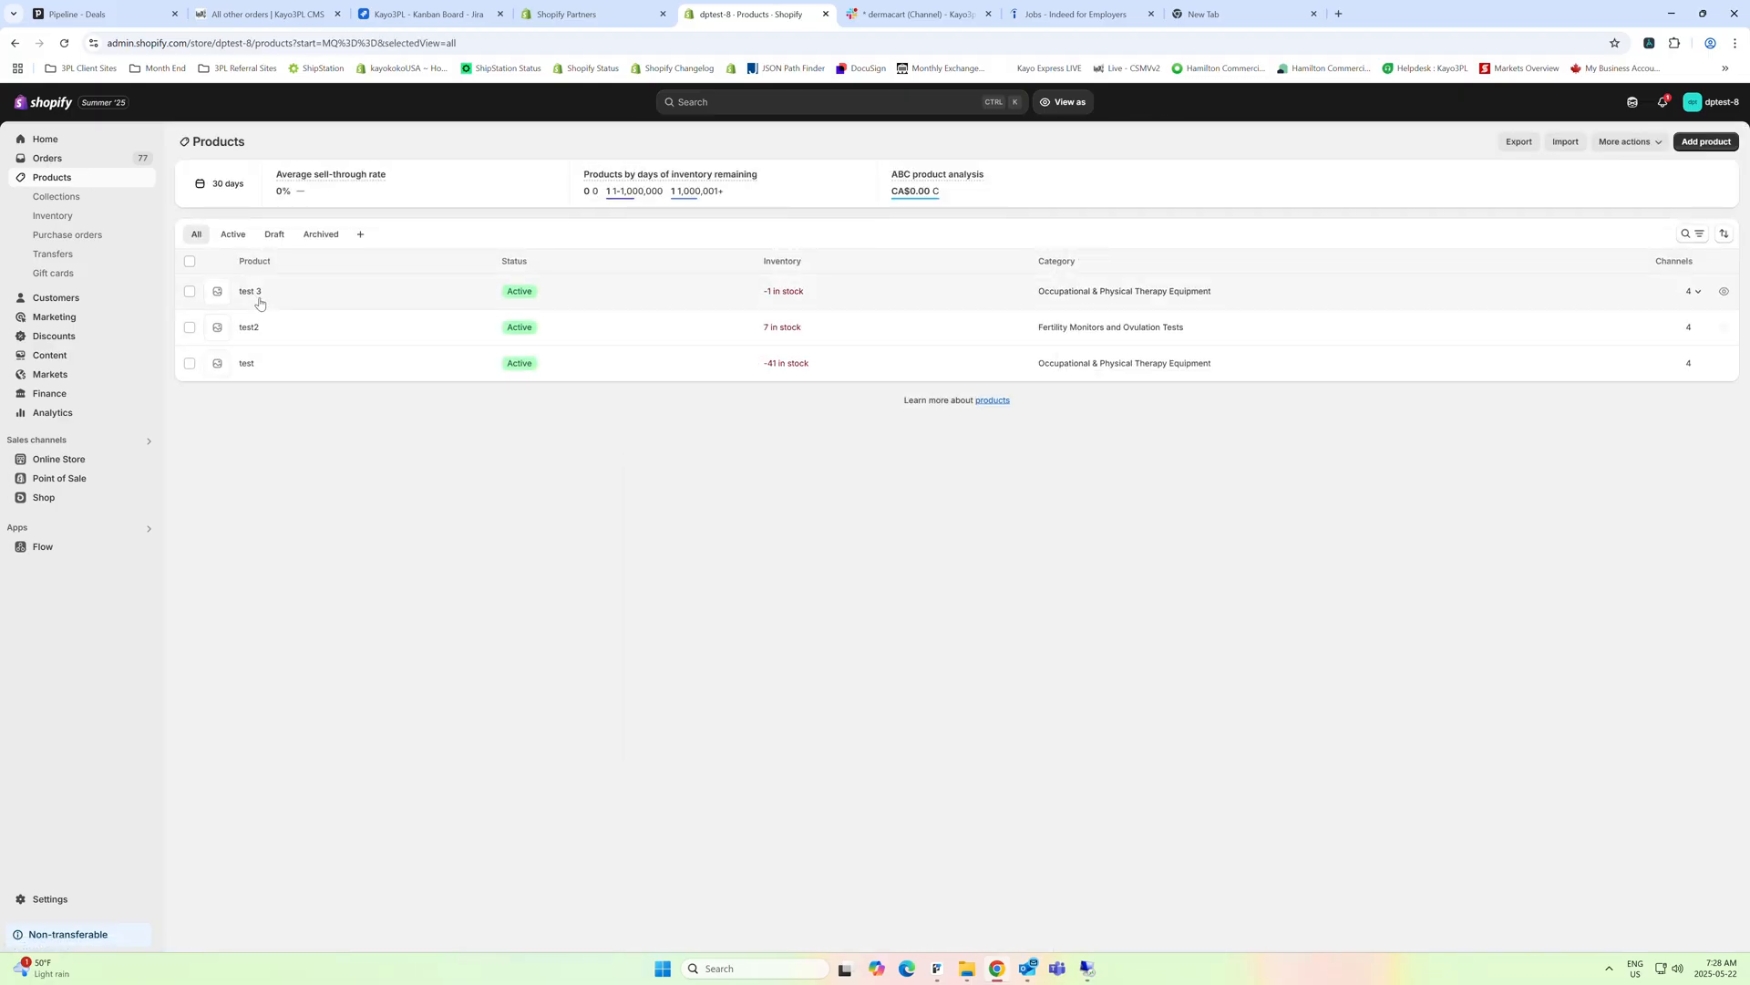
{"action": "left_click", "coordinate": [258, 302]}
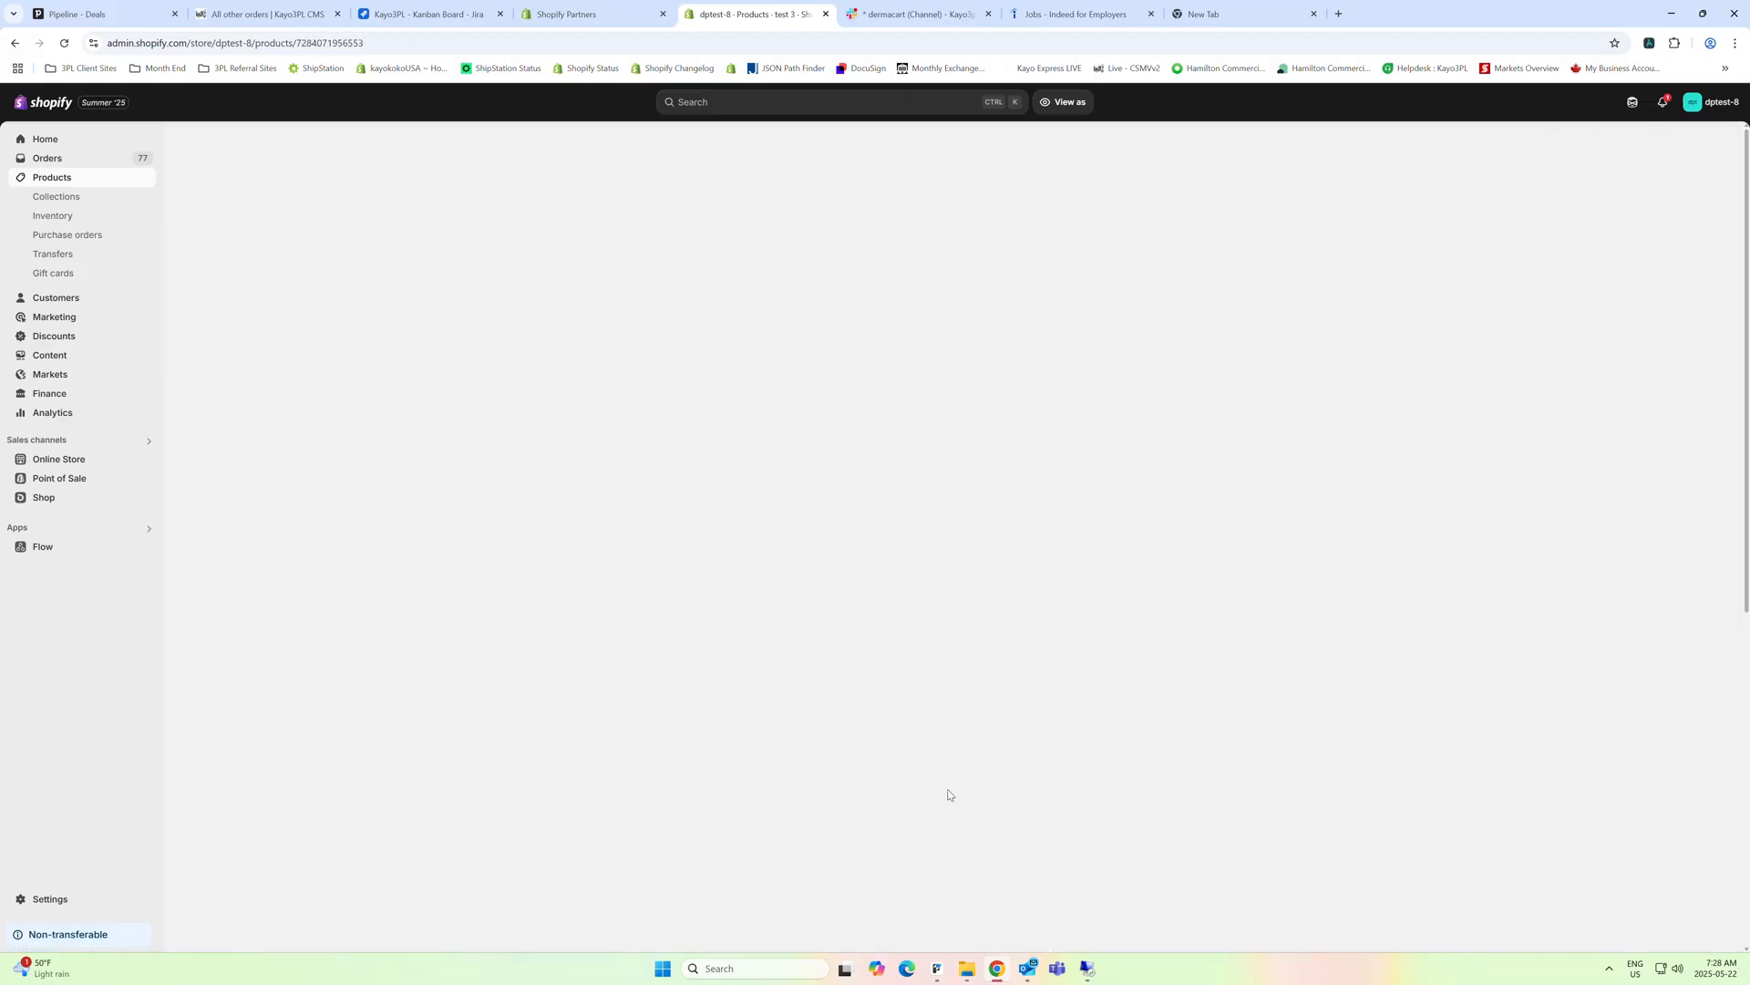
{"action": "scroll", "coordinate": [948, 793], "scroll_direction": "down", "scroll_amount": 5}
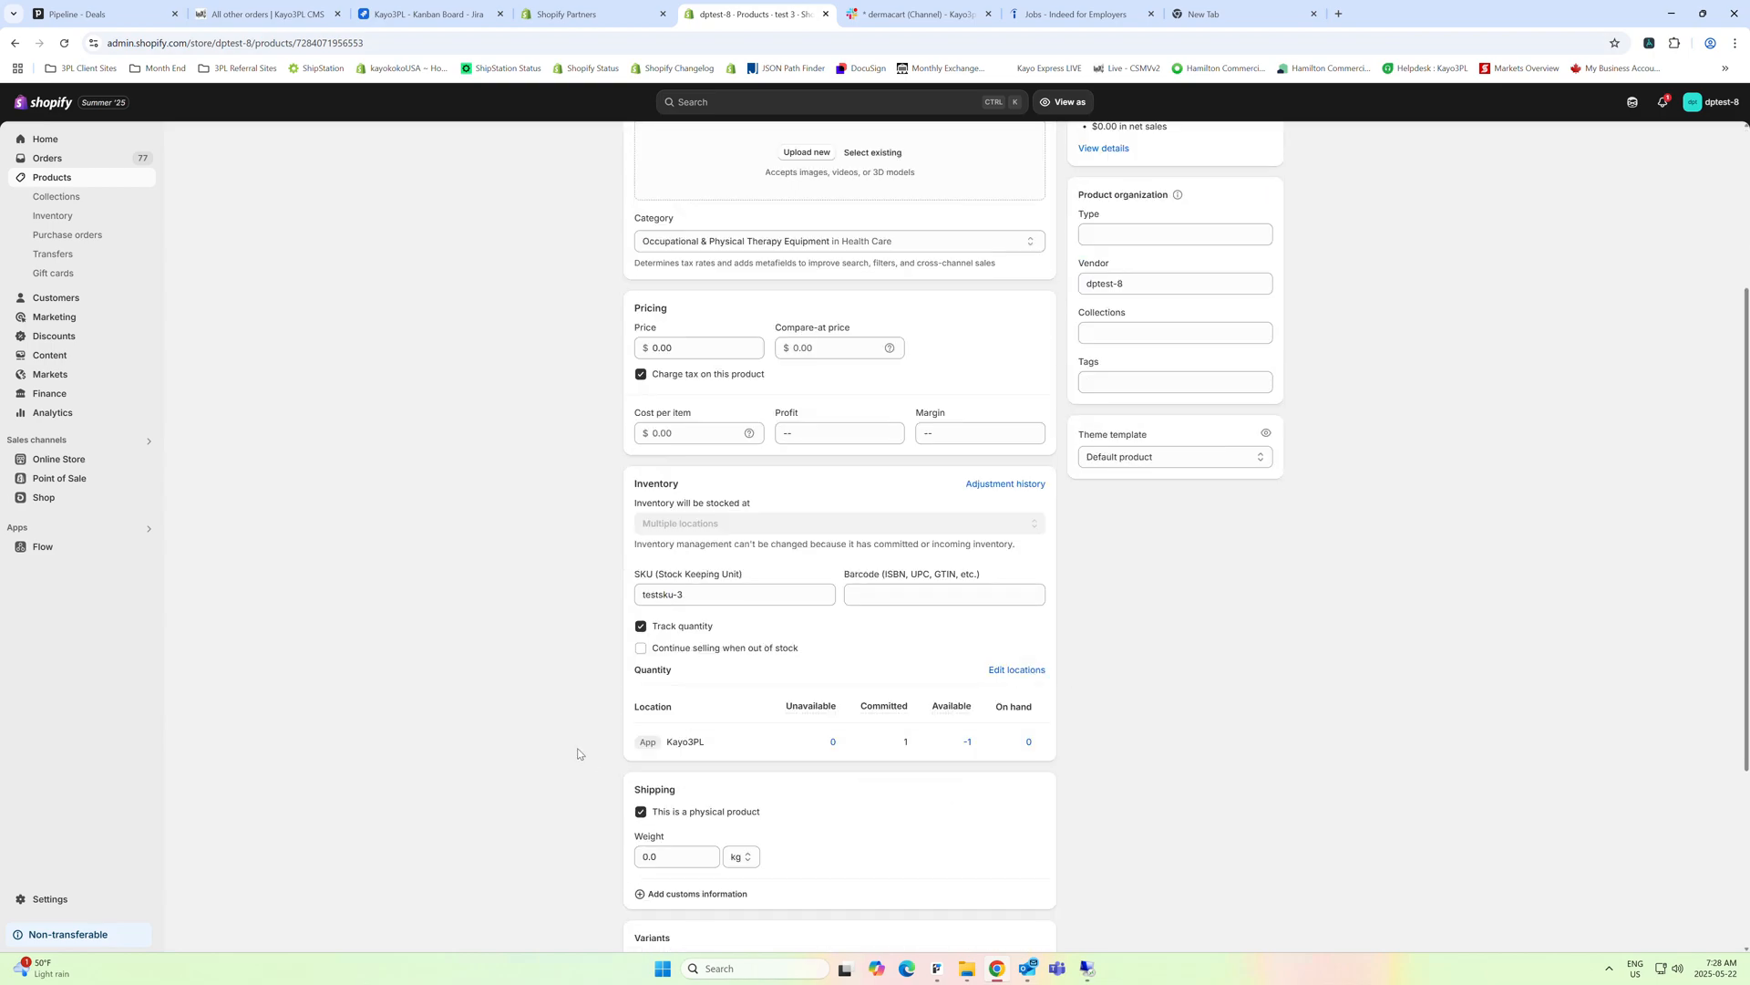
{"action": "mouse_move", "coordinate": [852, 742]}
Open the inventory list and show the items stocked at the Pre-Orders location
{"action": "left_click", "coordinate": [43, 219]}
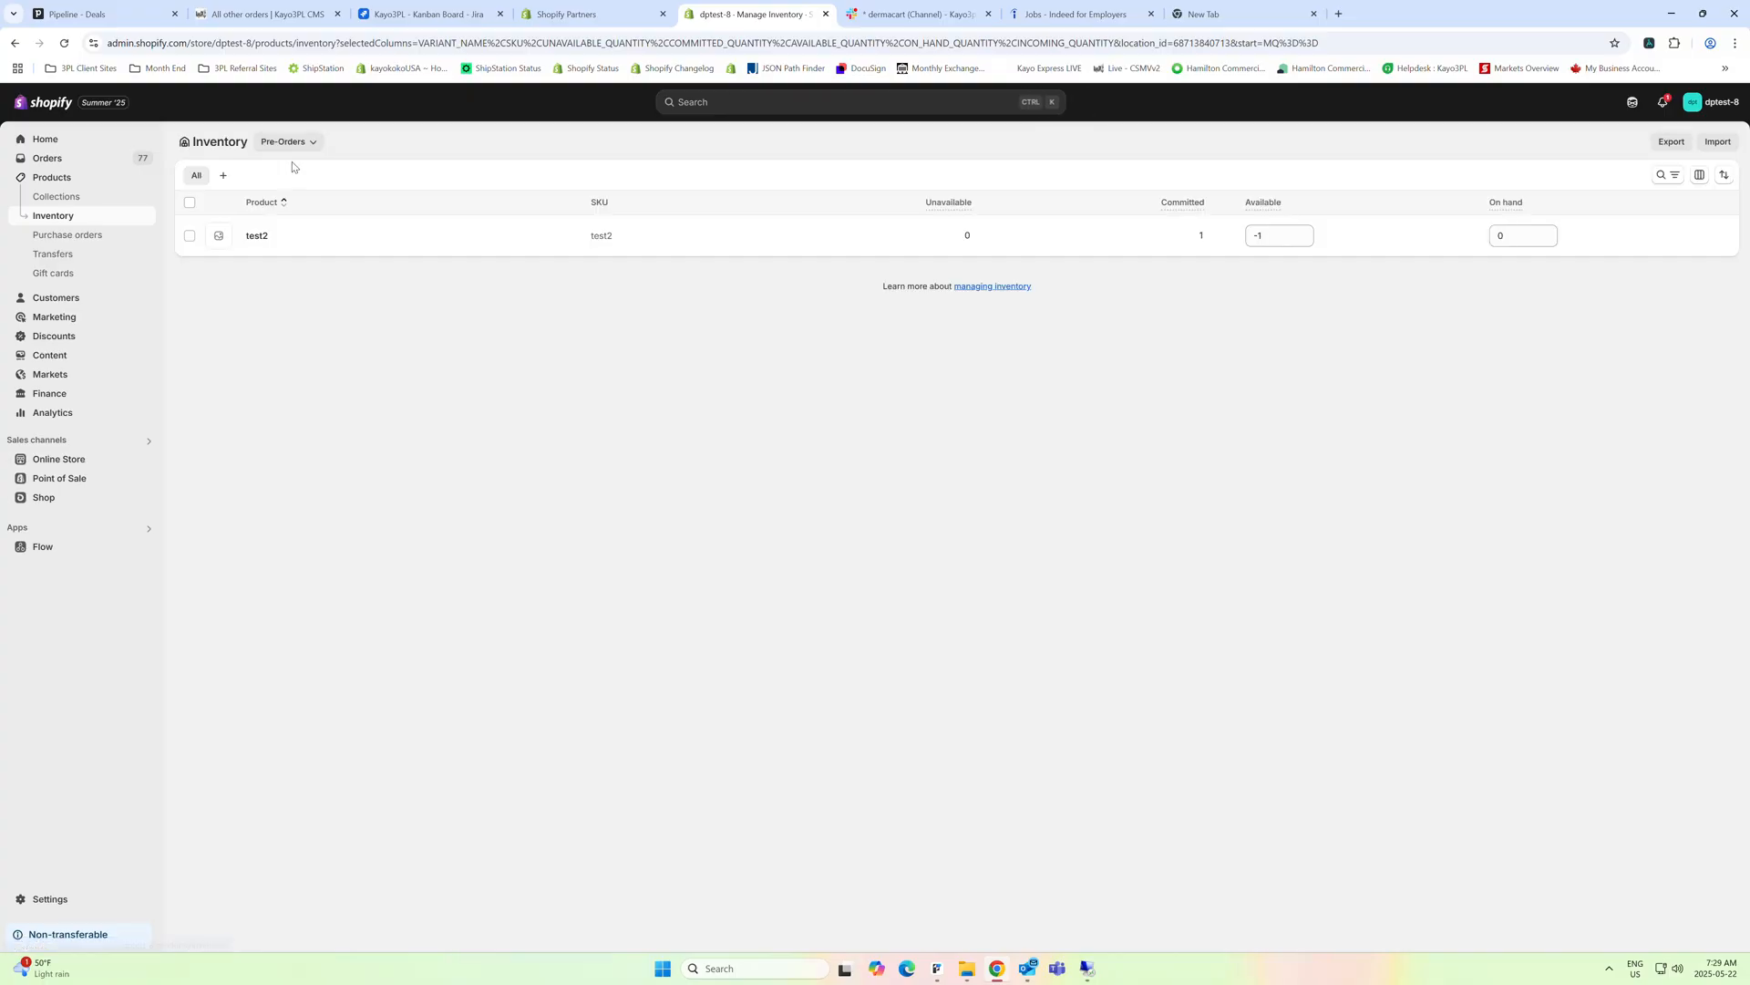
{"action": "left_click", "coordinate": [283, 144]}
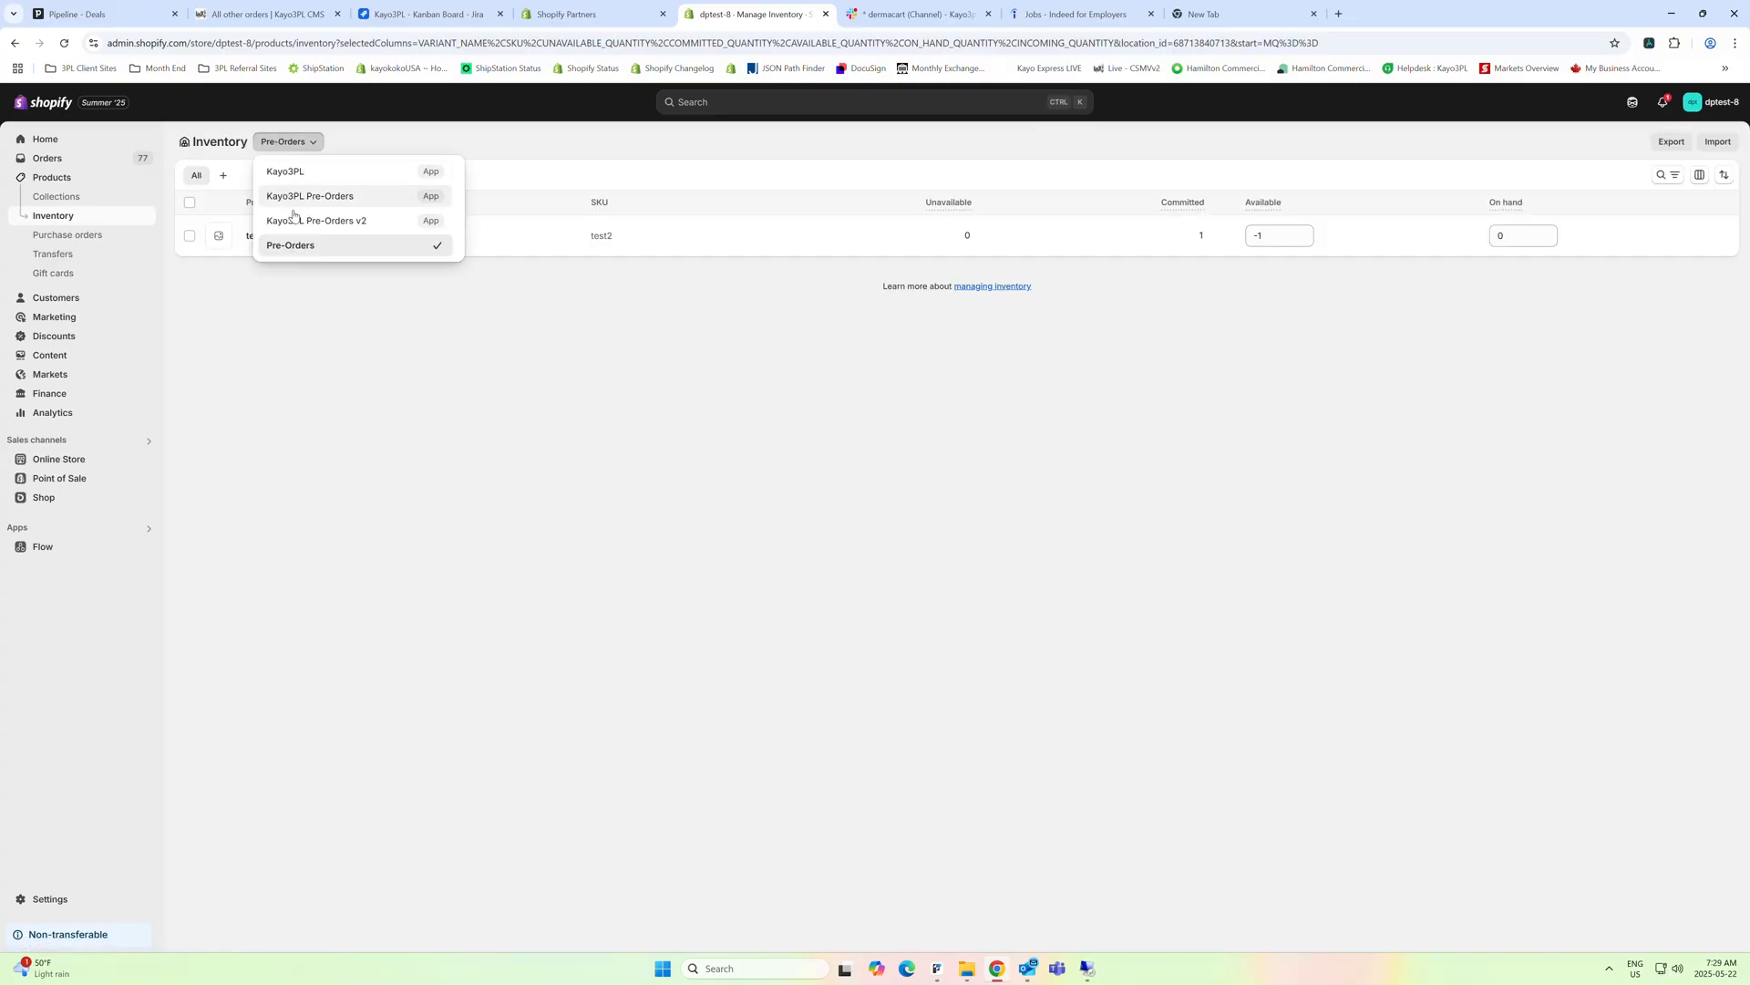
{"action": "left_click", "coordinate": [293, 244]}
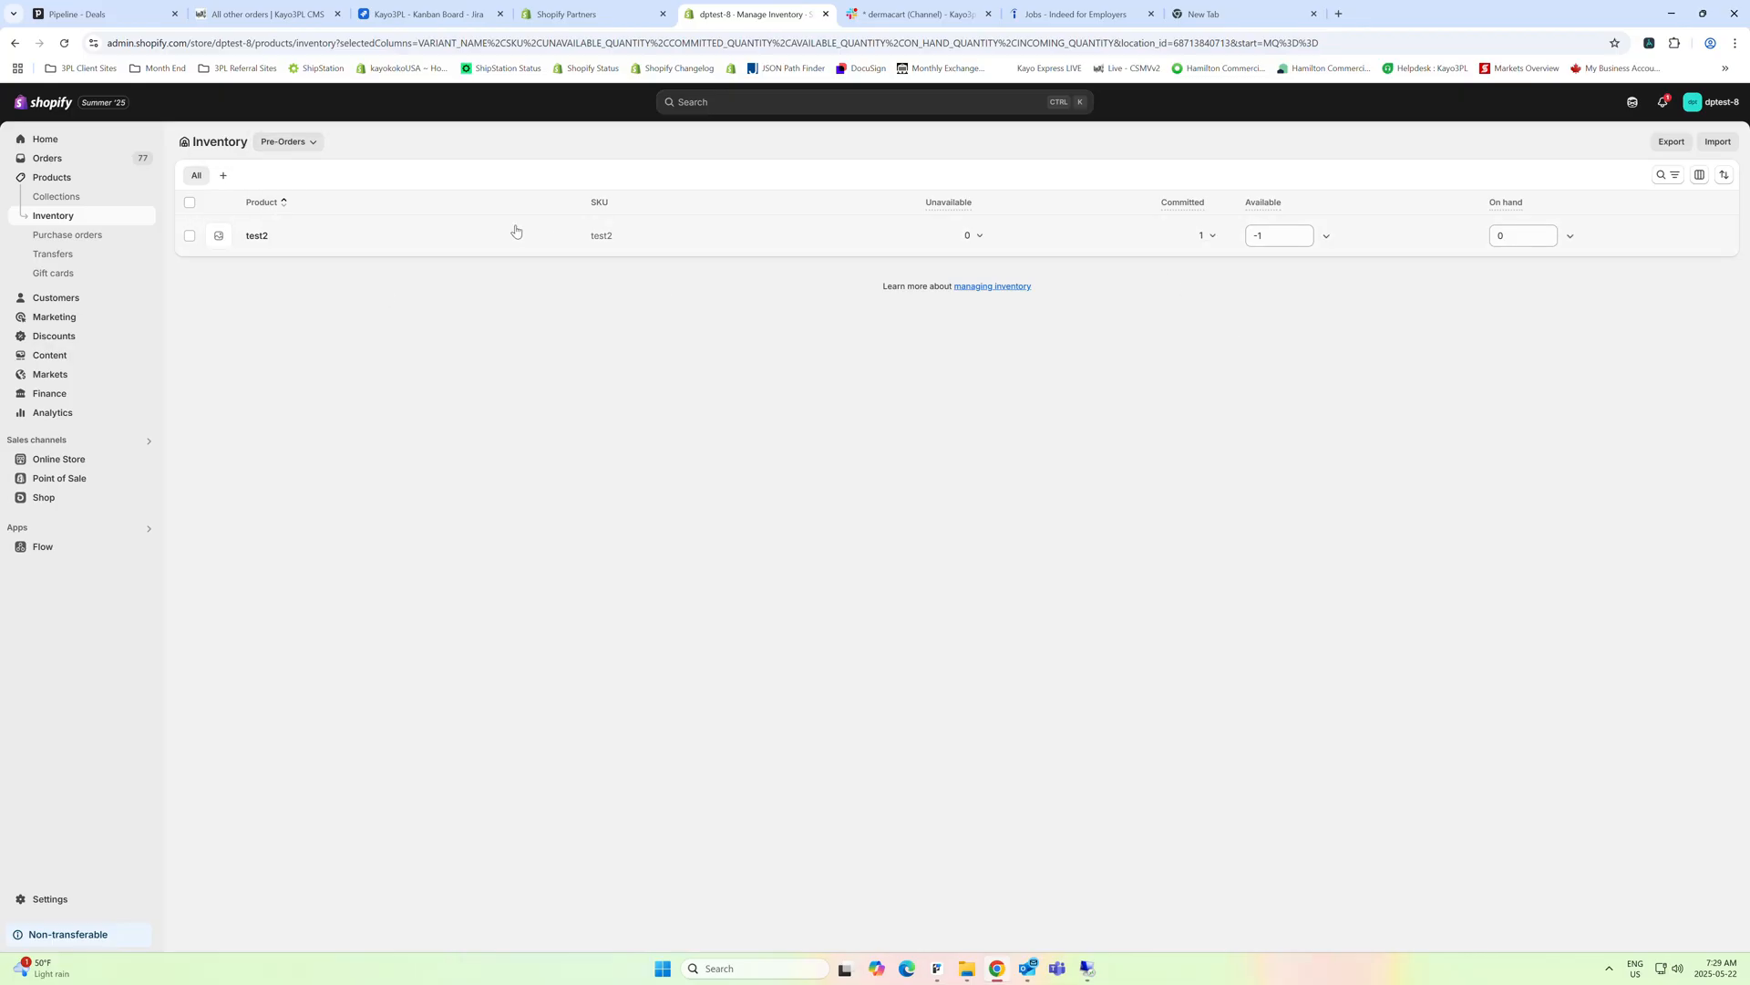
Open the product test2 from the Pre-Orders inventory and check whether Pre-Orders can be removed from its stocking locations
{"action": "left_click", "coordinate": [253, 237]}
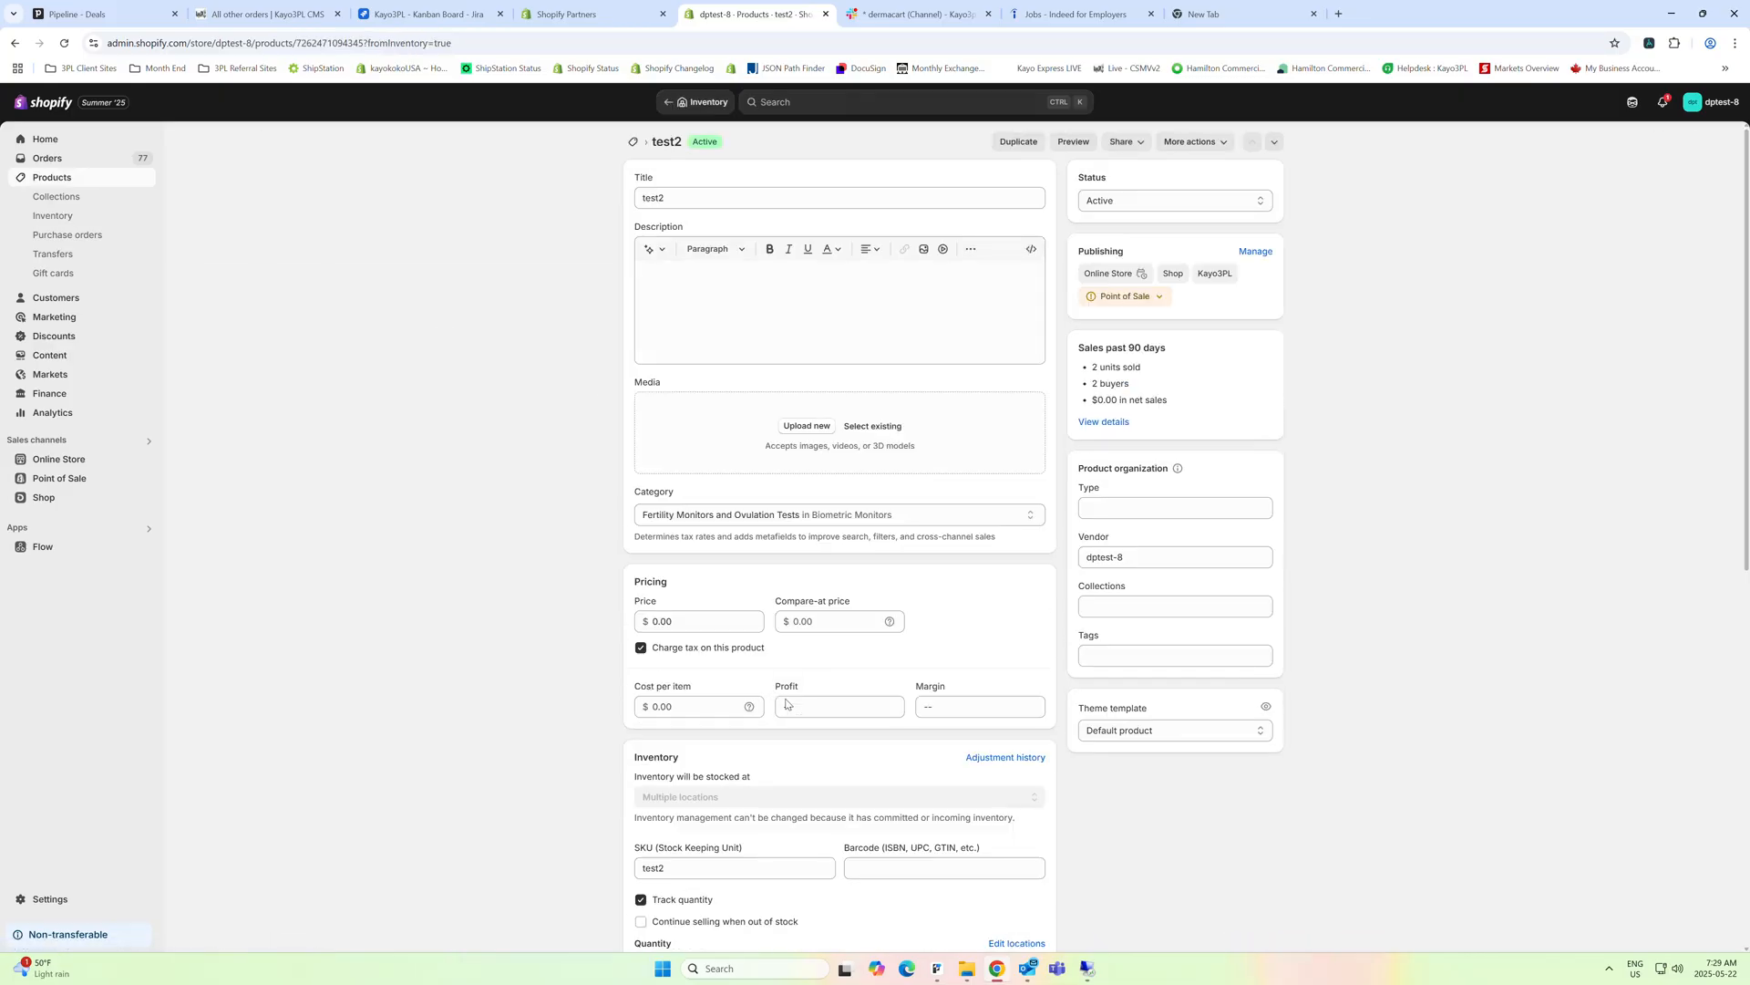
{"action": "scroll", "coordinate": [896, 801], "scroll_direction": "down", "scroll_amount": 3}
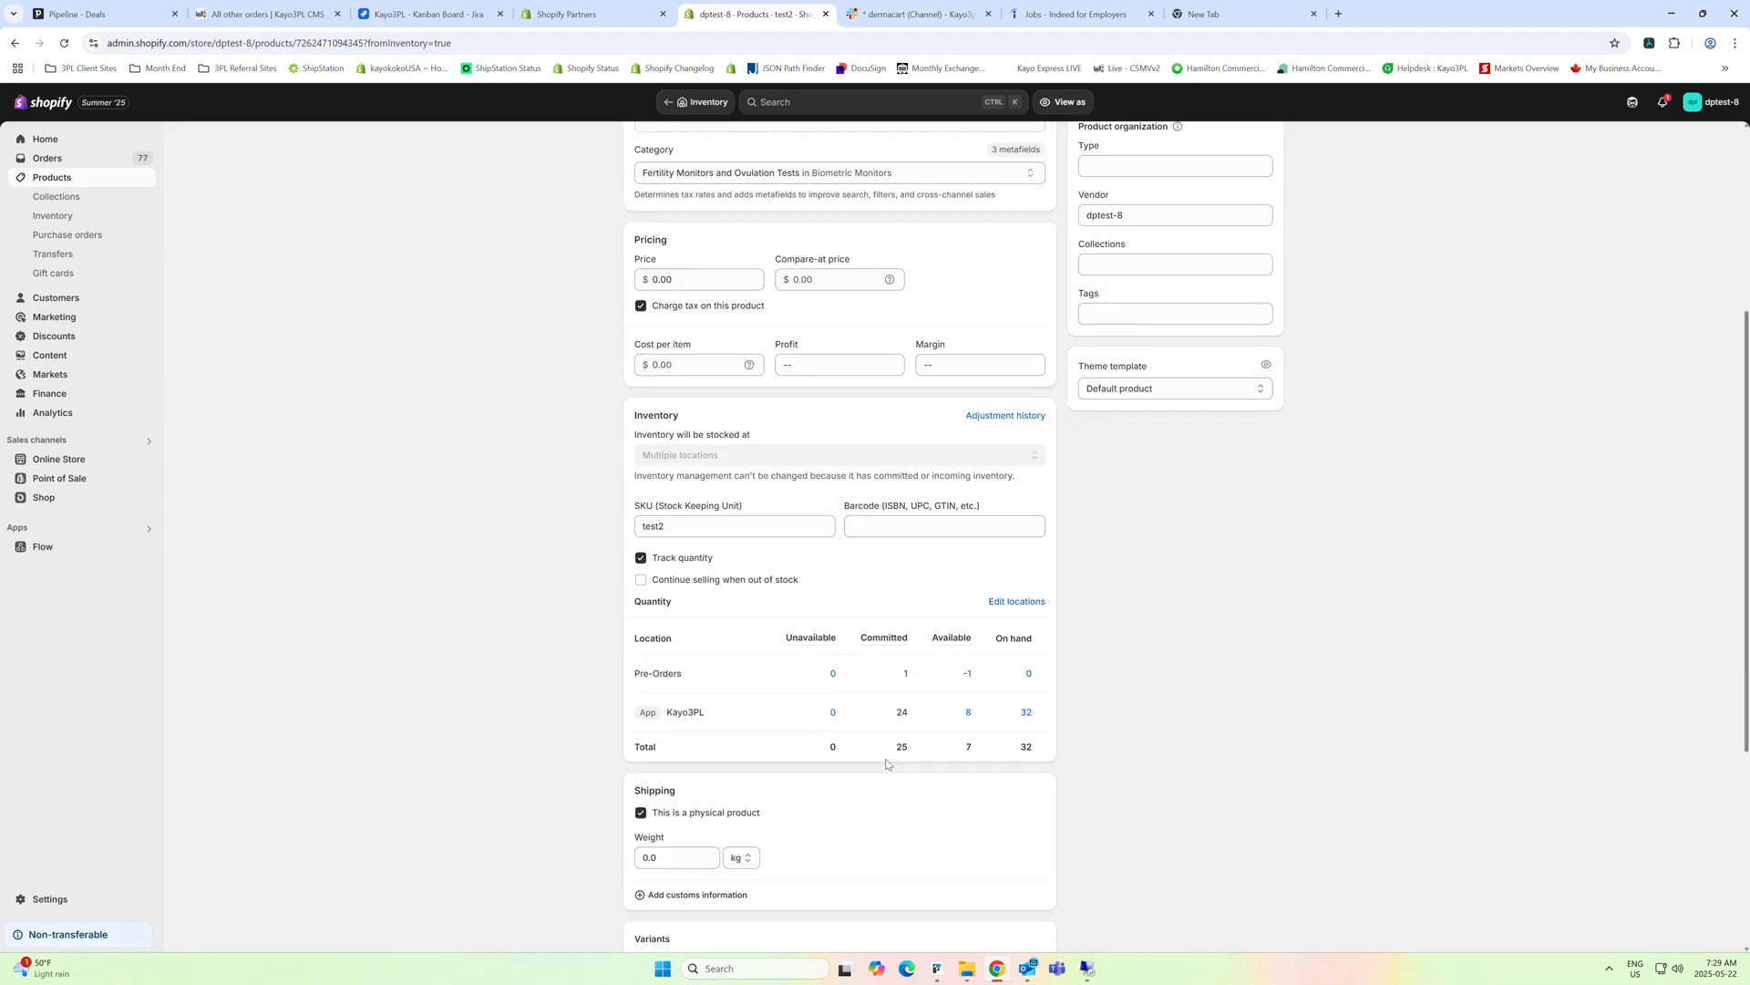
{"action": "left_click", "coordinate": [1021, 602]}
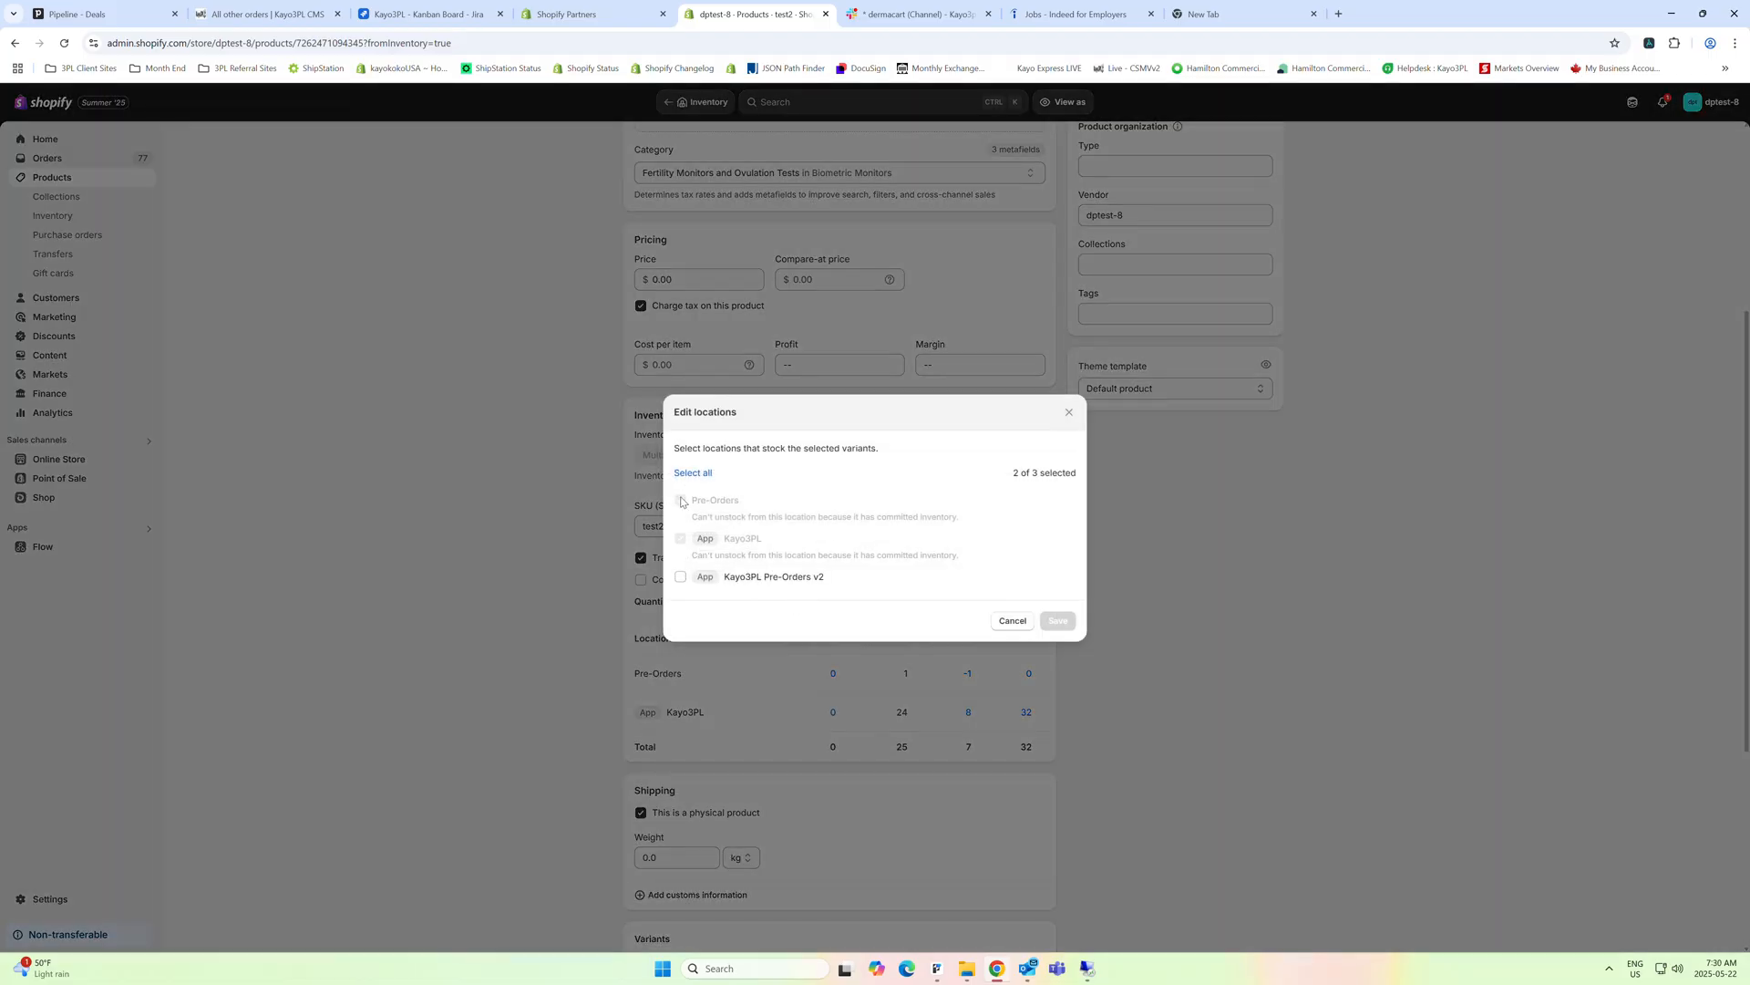
{"action": "left_click", "coordinate": [1013, 621]}
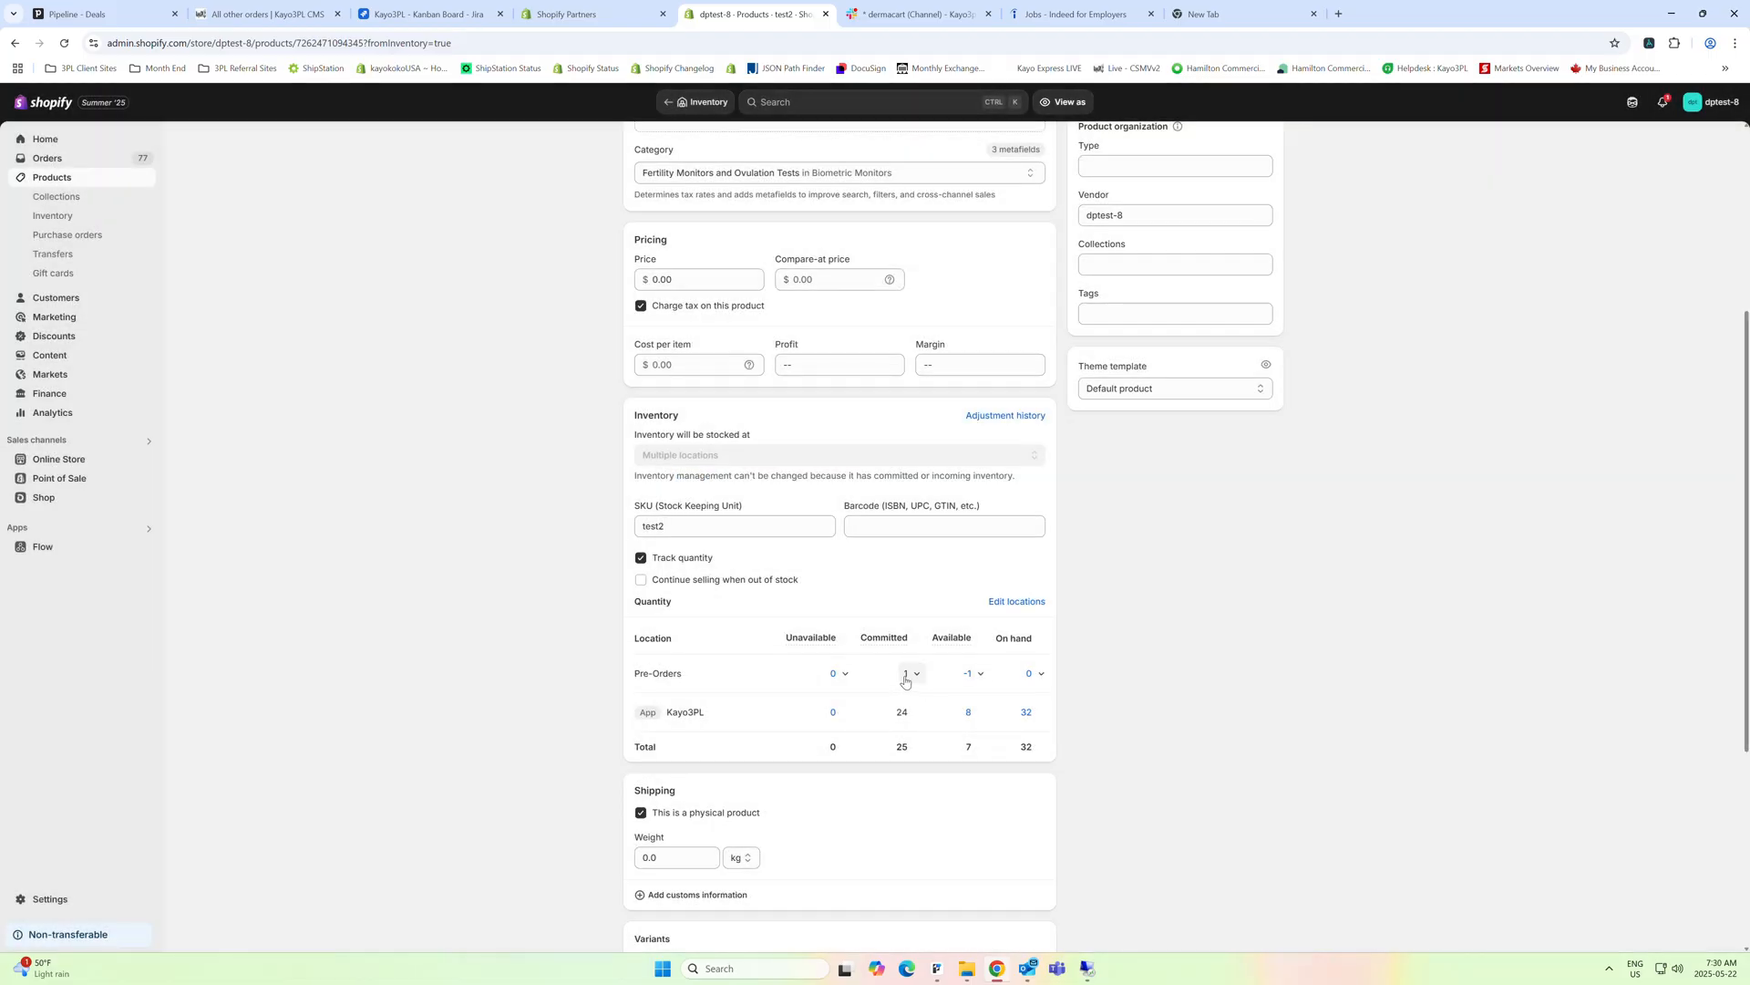
Open the order holding test2's committed Pre-Orders stock and reassign its test2 item to the Kayo3PL location
{"action": "left_click", "coordinate": [916, 674]}
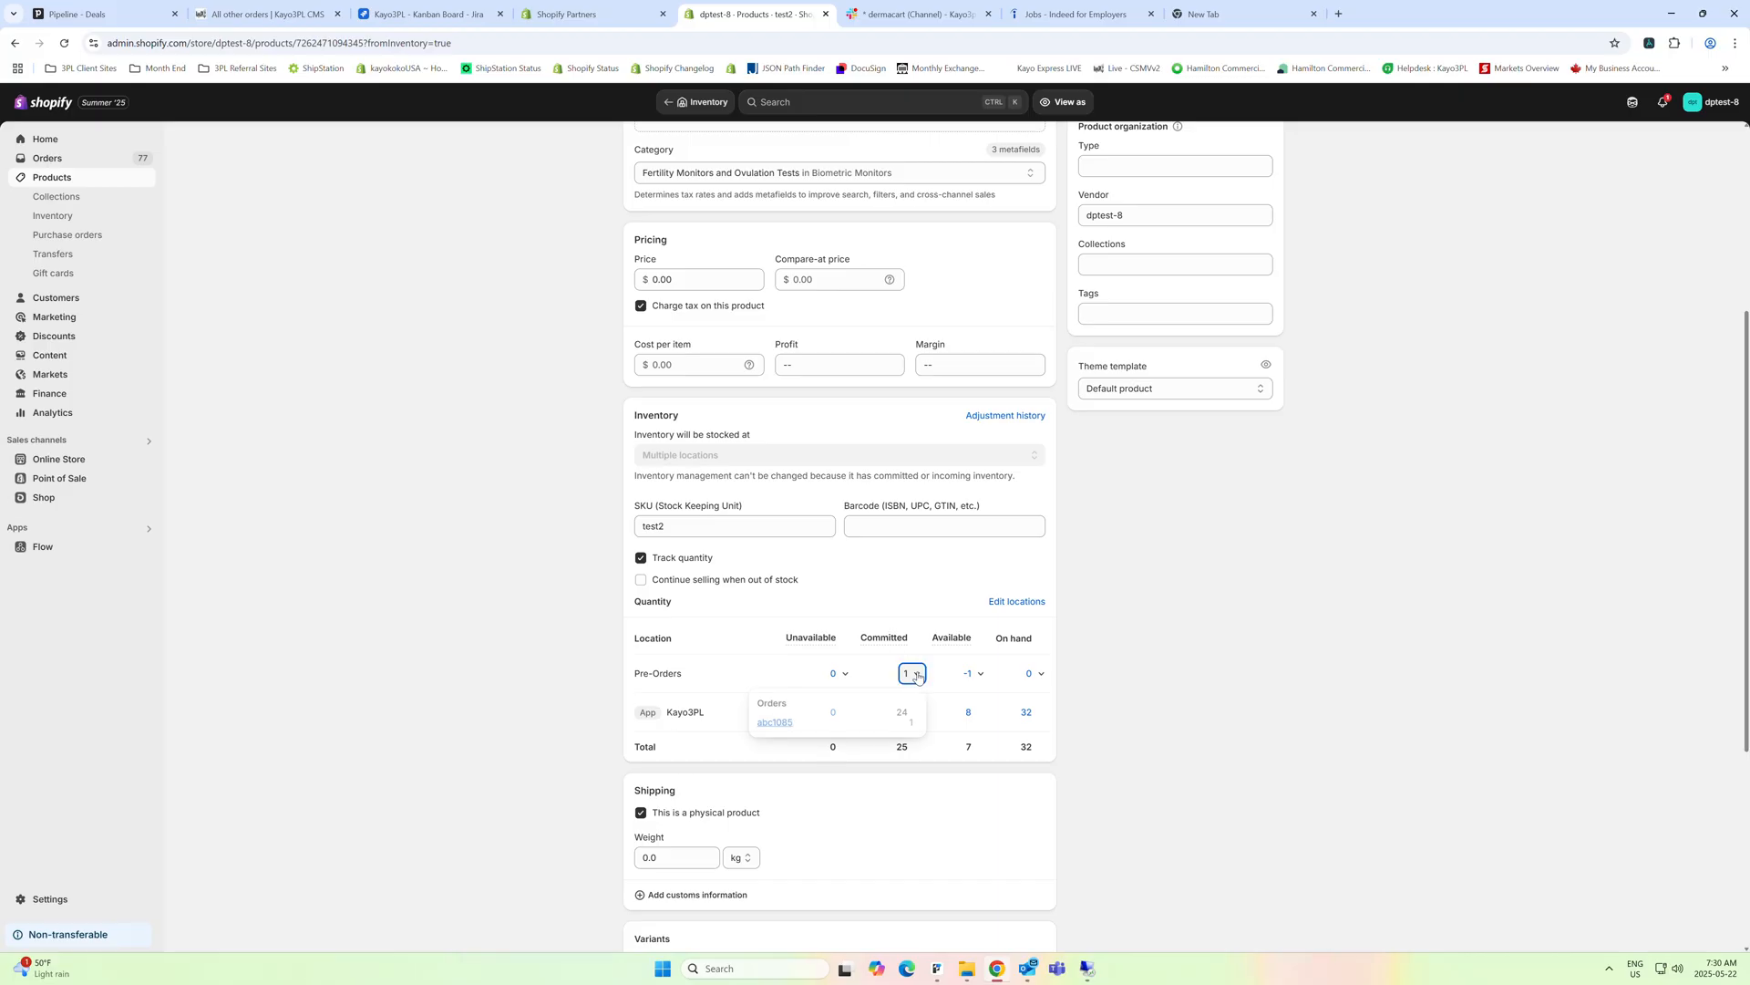
{"action": "left_click", "coordinate": [781, 725]}
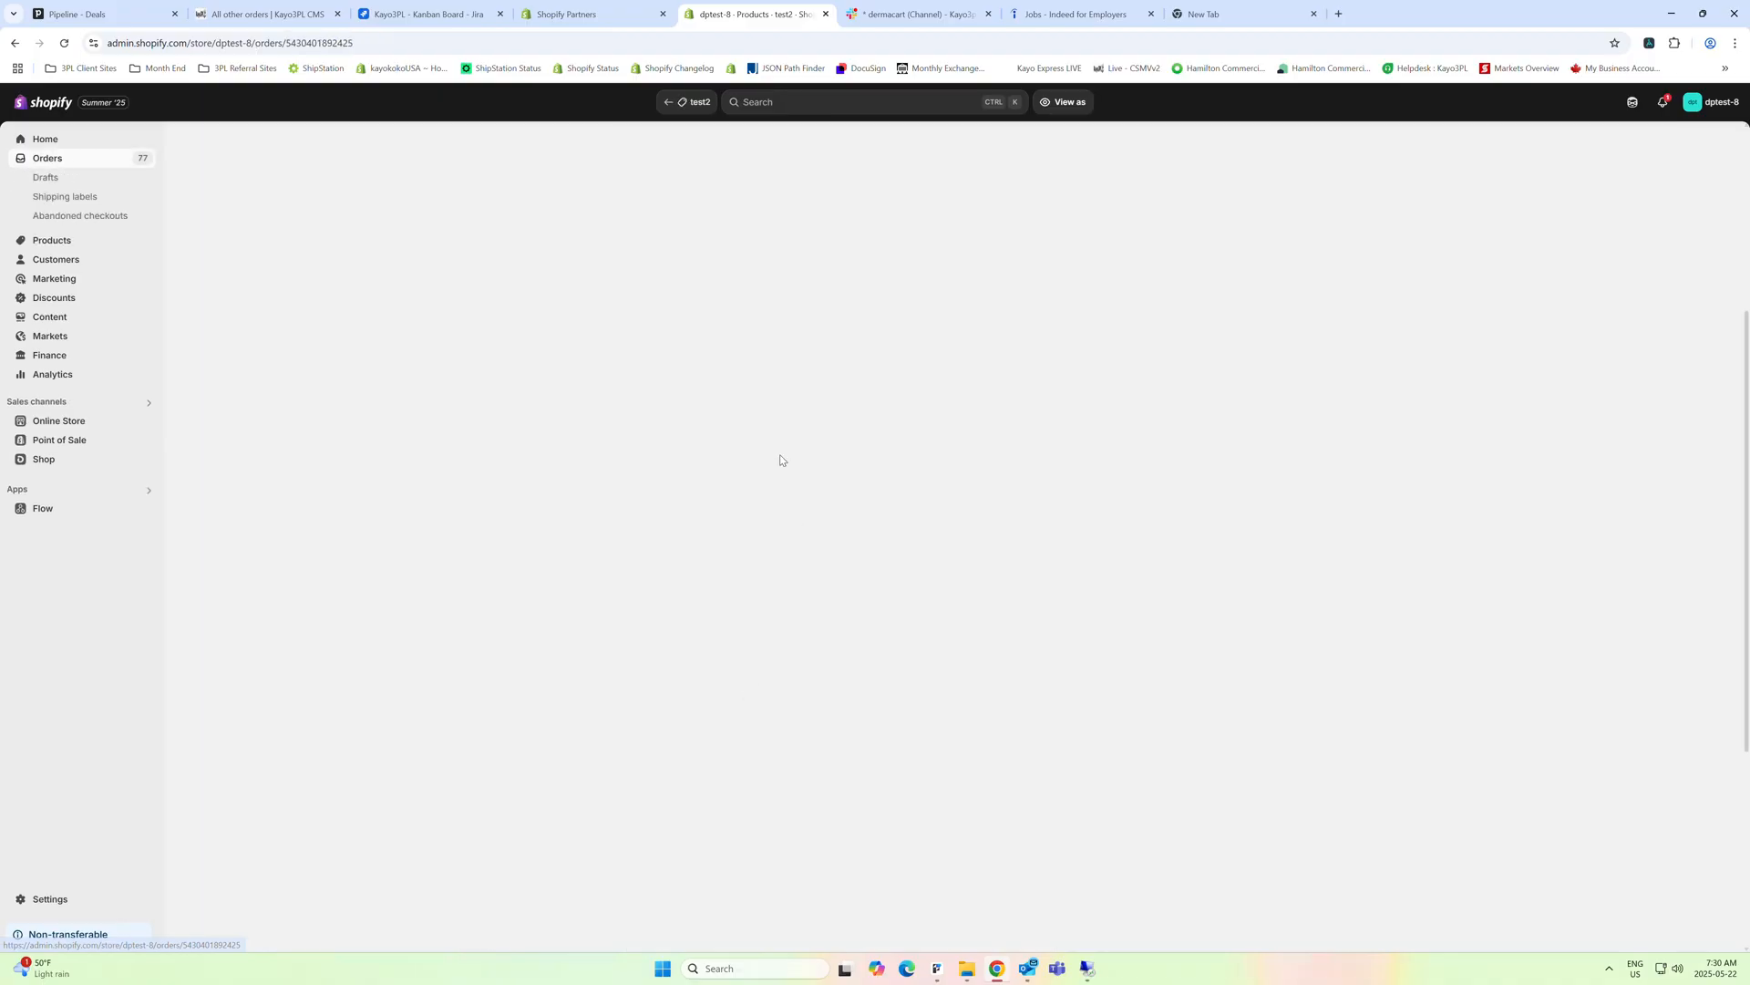
{"action": "left_click", "coordinate": [1053, 189]}
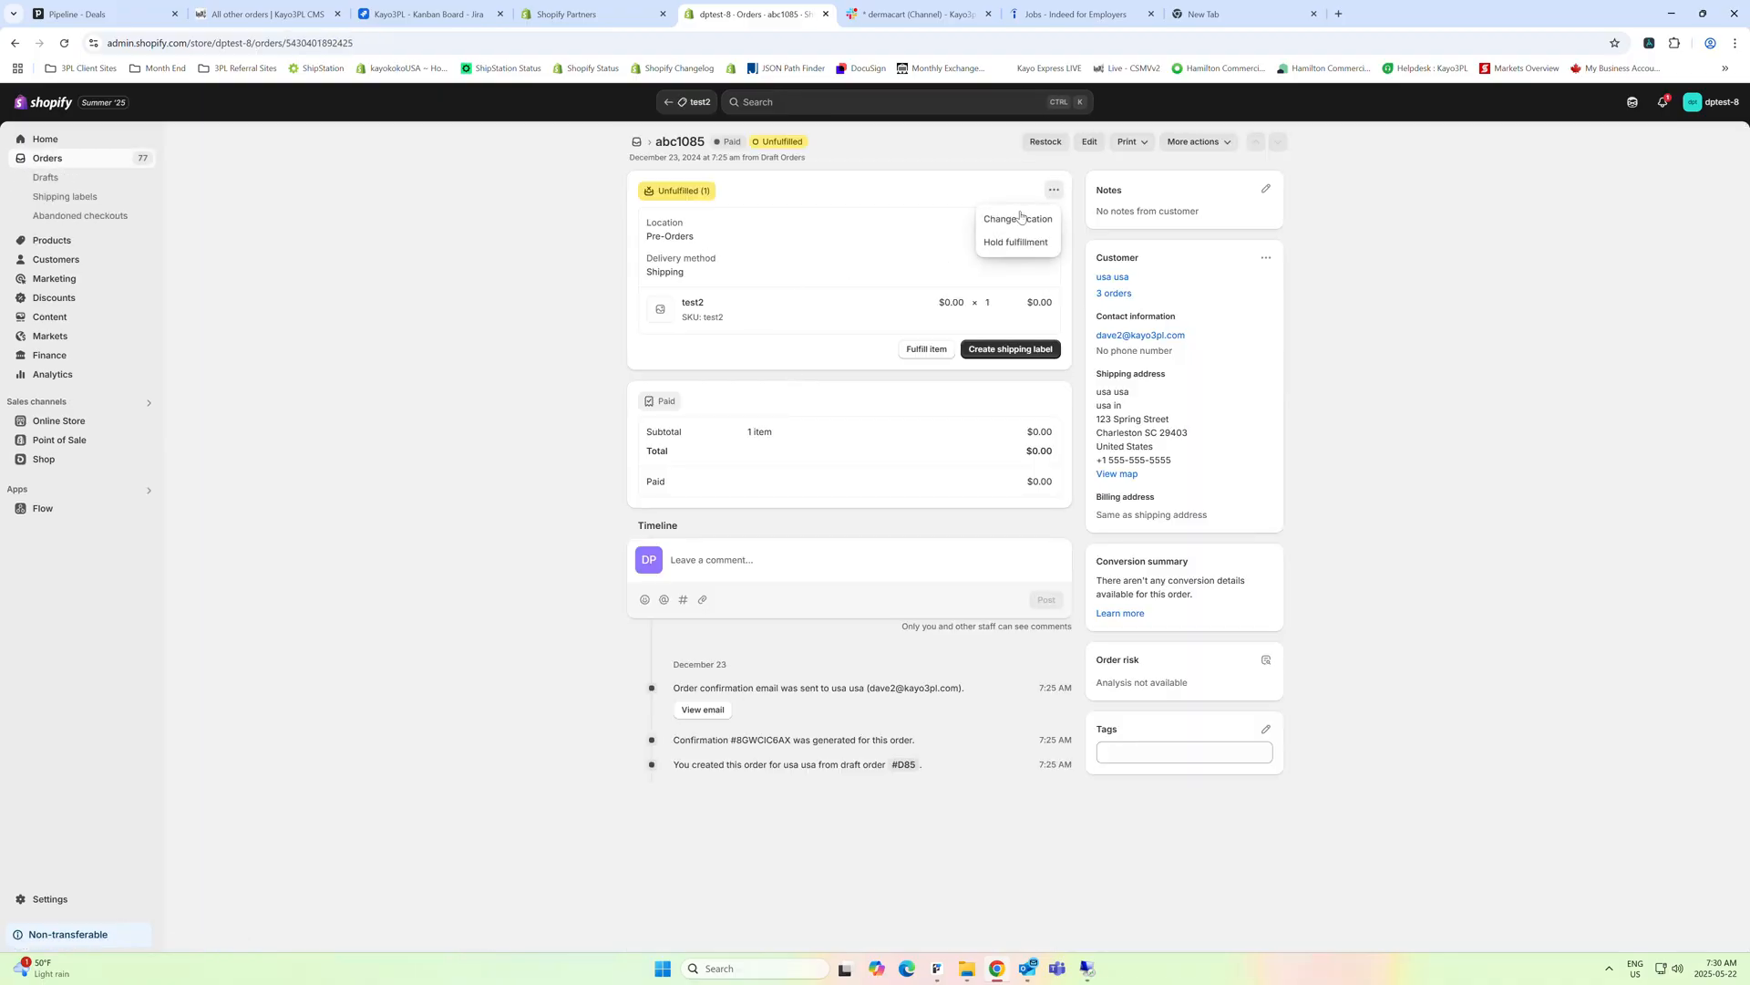
{"action": "left_click", "coordinate": [1020, 220]}
{"action": "left_click", "coordinate": [786, 344]}
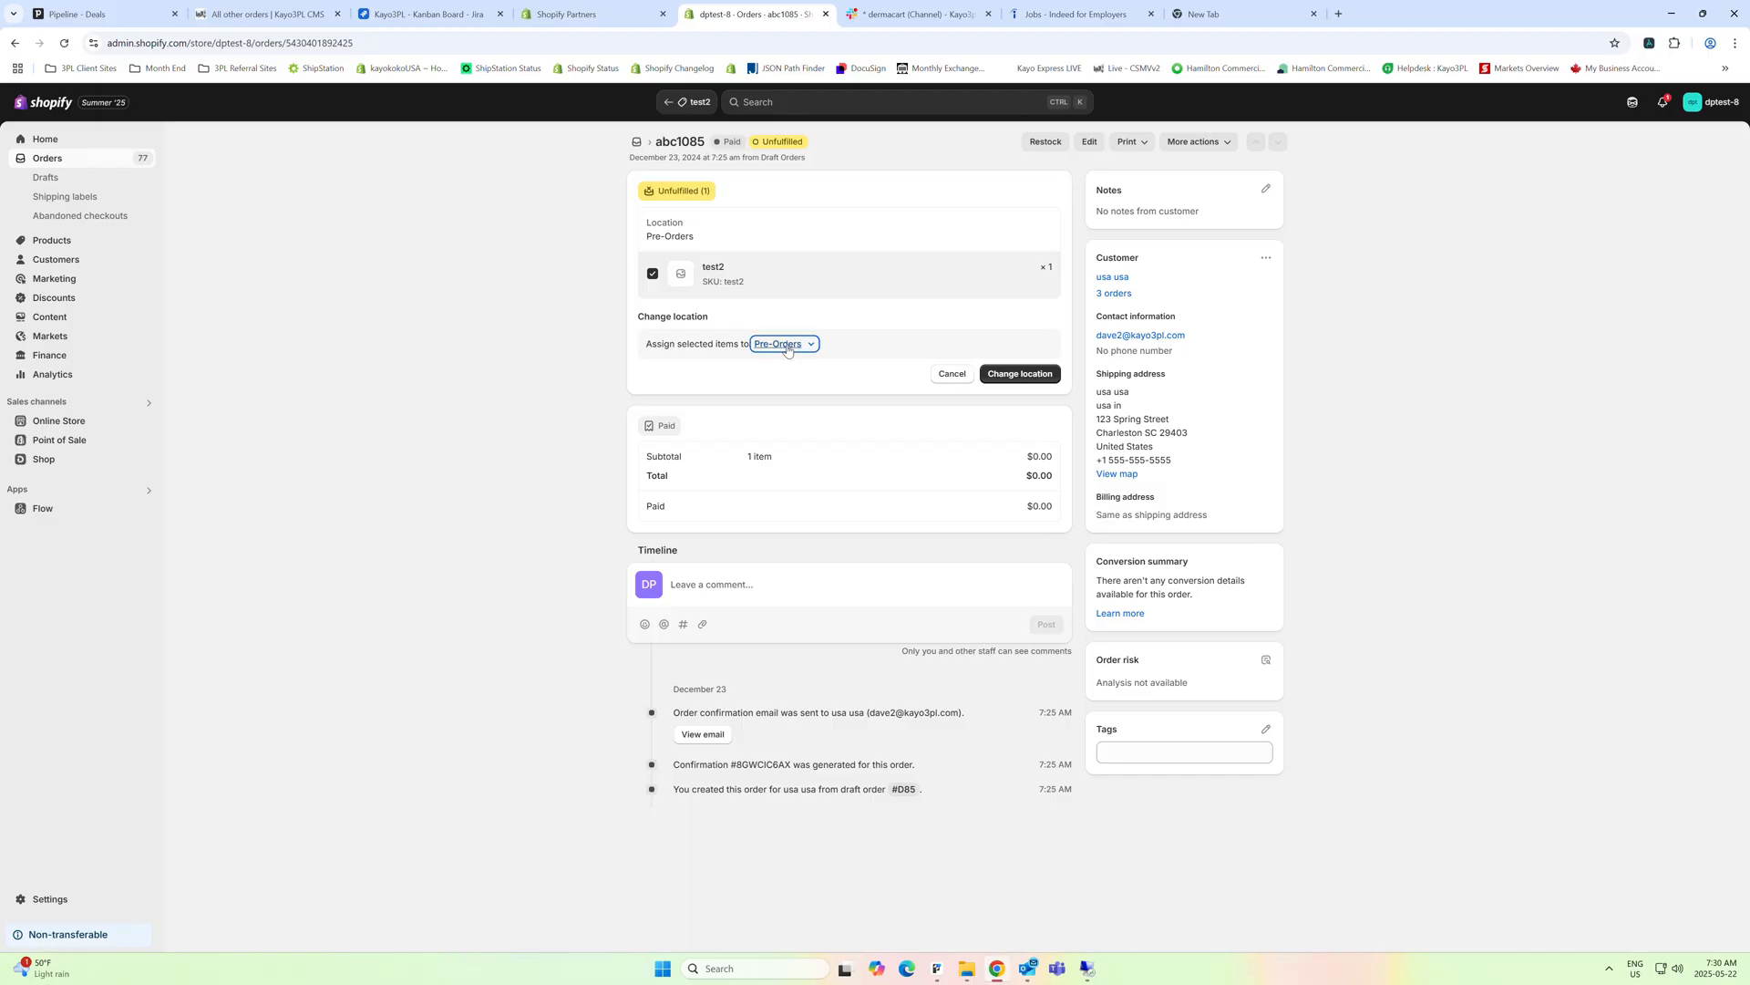
{"action": "left_click", "coordinate": [696, 374]}
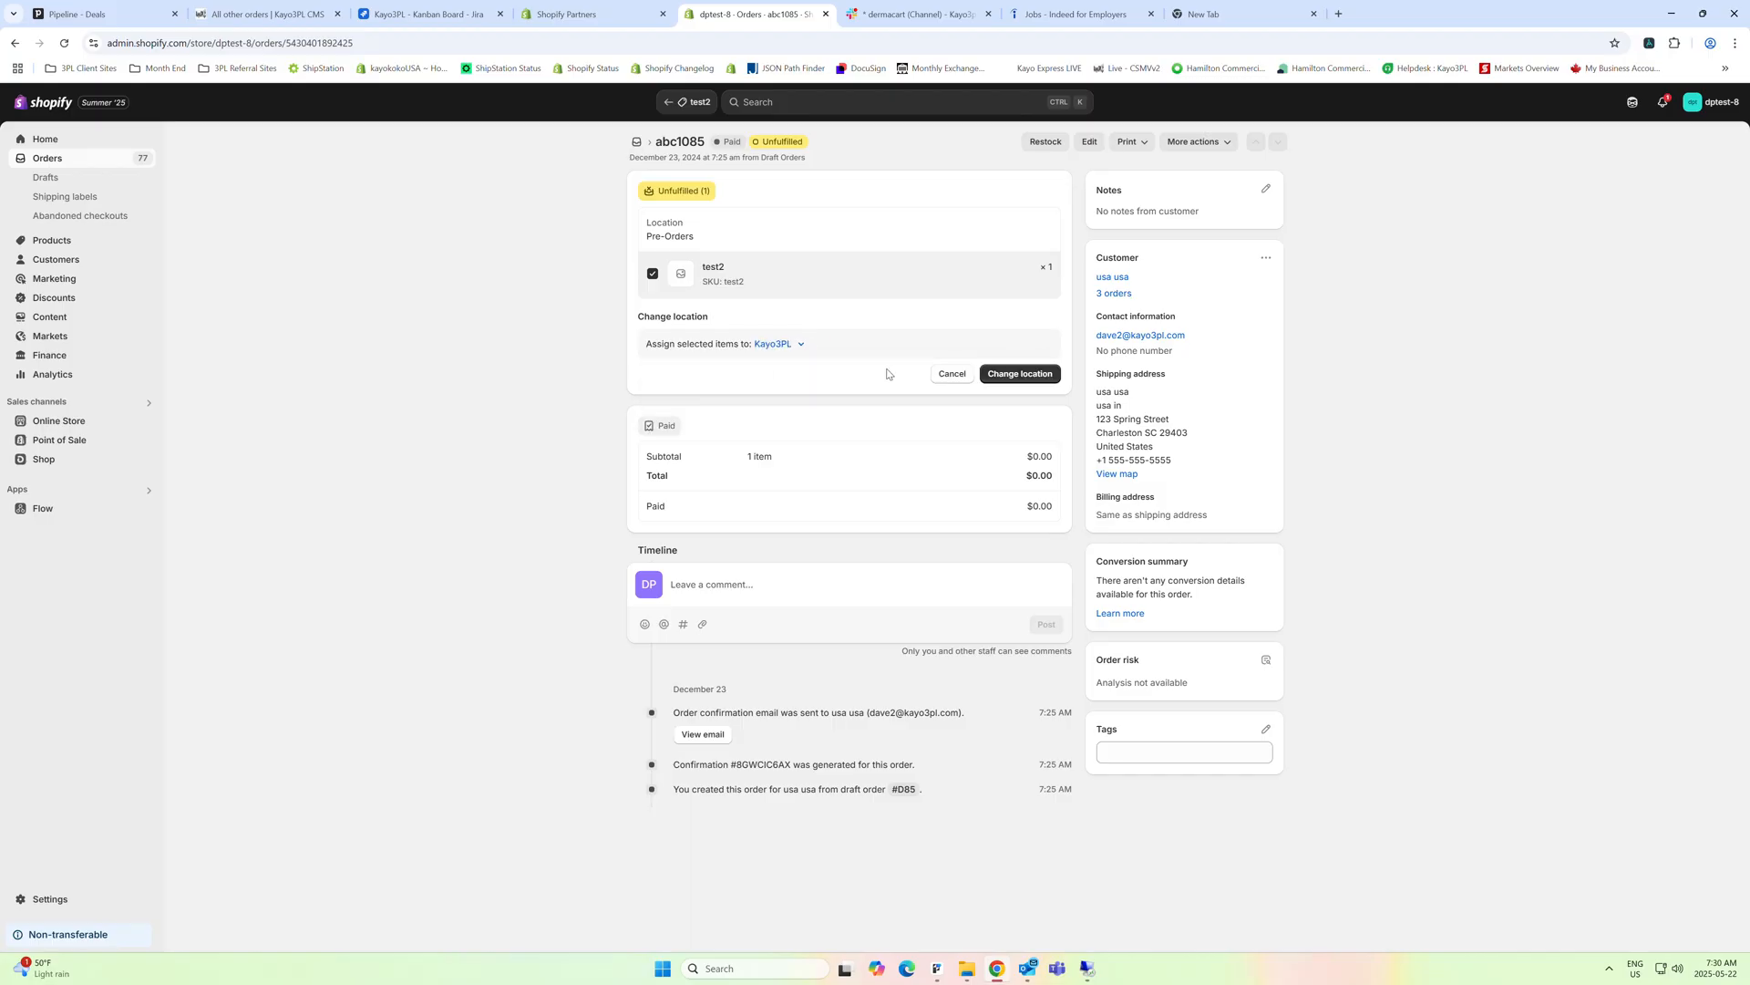
{"action": "left_click", "coordinate": [1019, 373]}
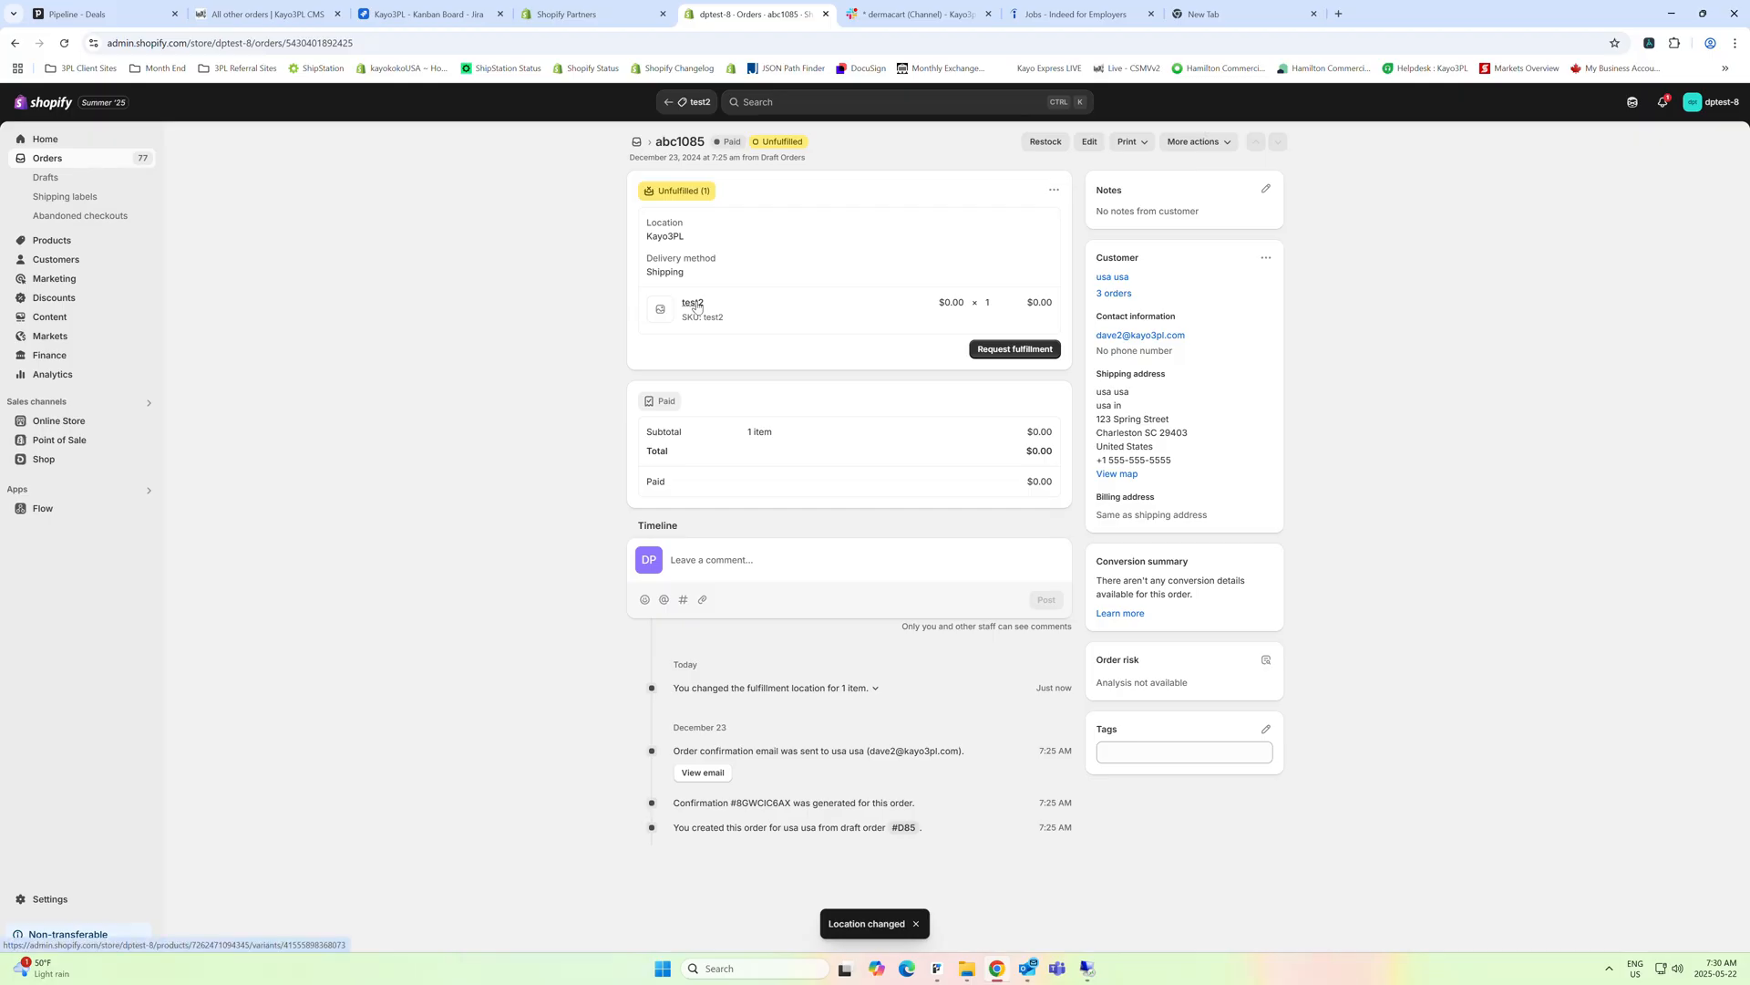
Open the product test2 from the order, remove Pre-Orders from the locations that stock it and save
{"action": "left_click", "coordinate": [694, 304]}
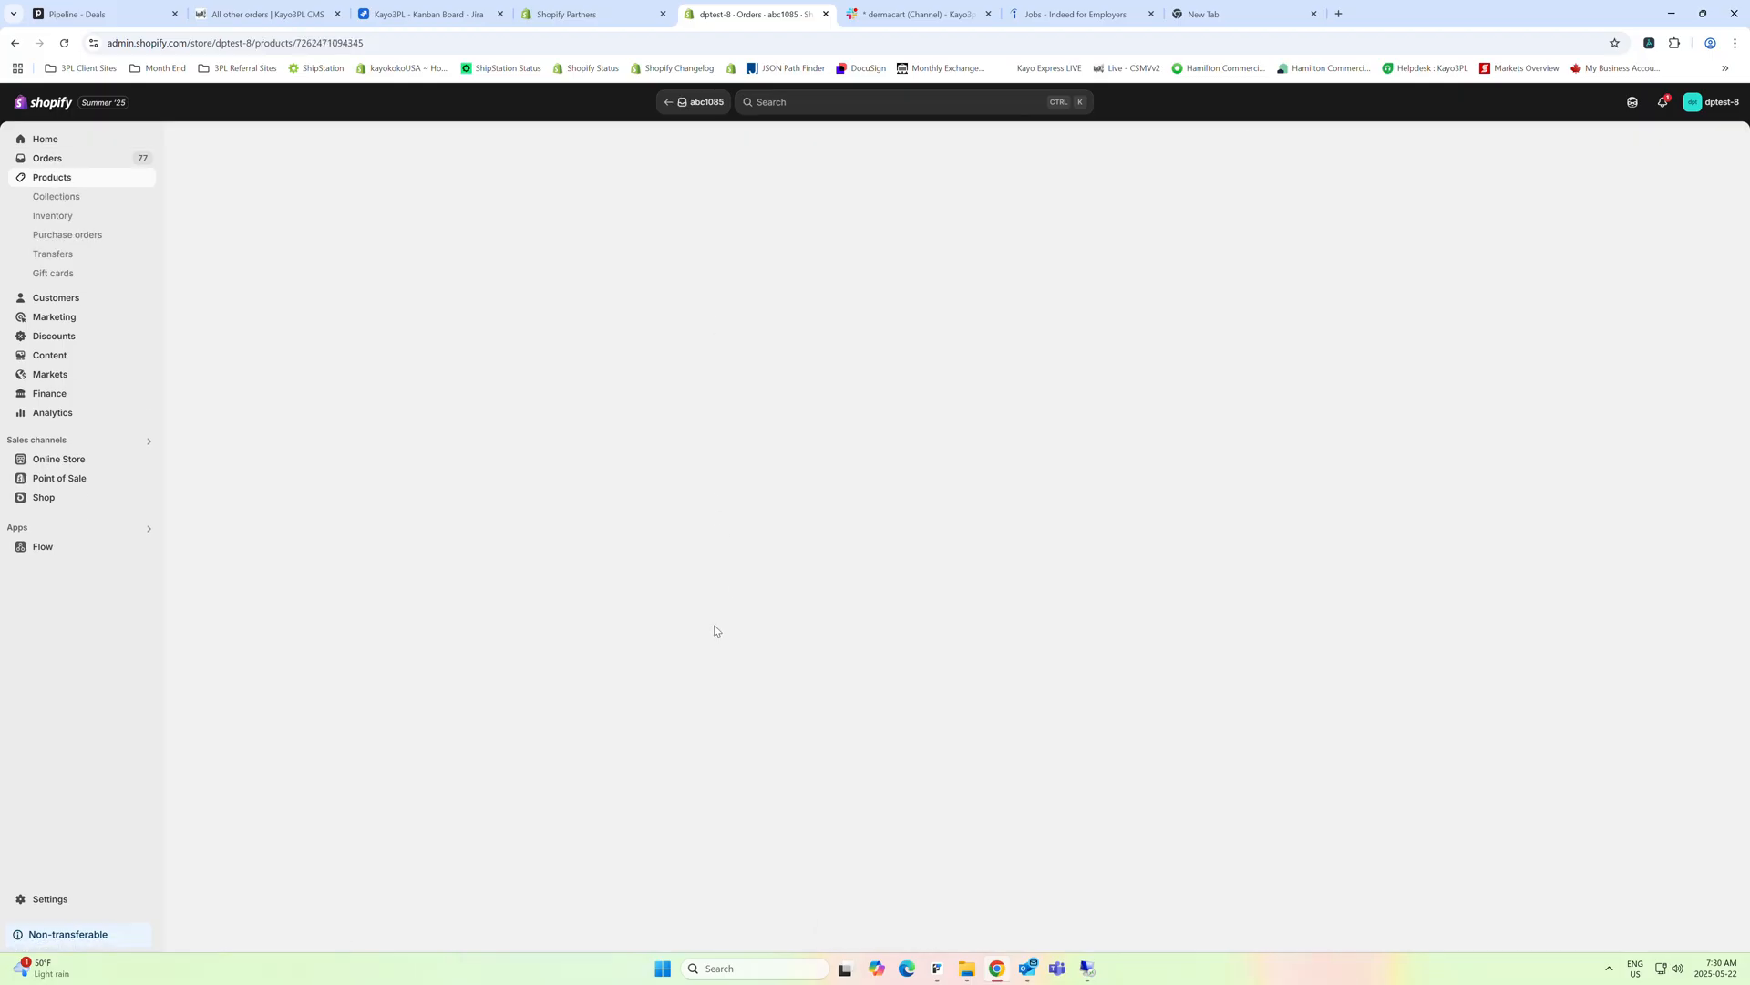
{"action": "scroll", "coordinate": [875, 665], "scroll_direction": "down", "scroll_amount": 3}
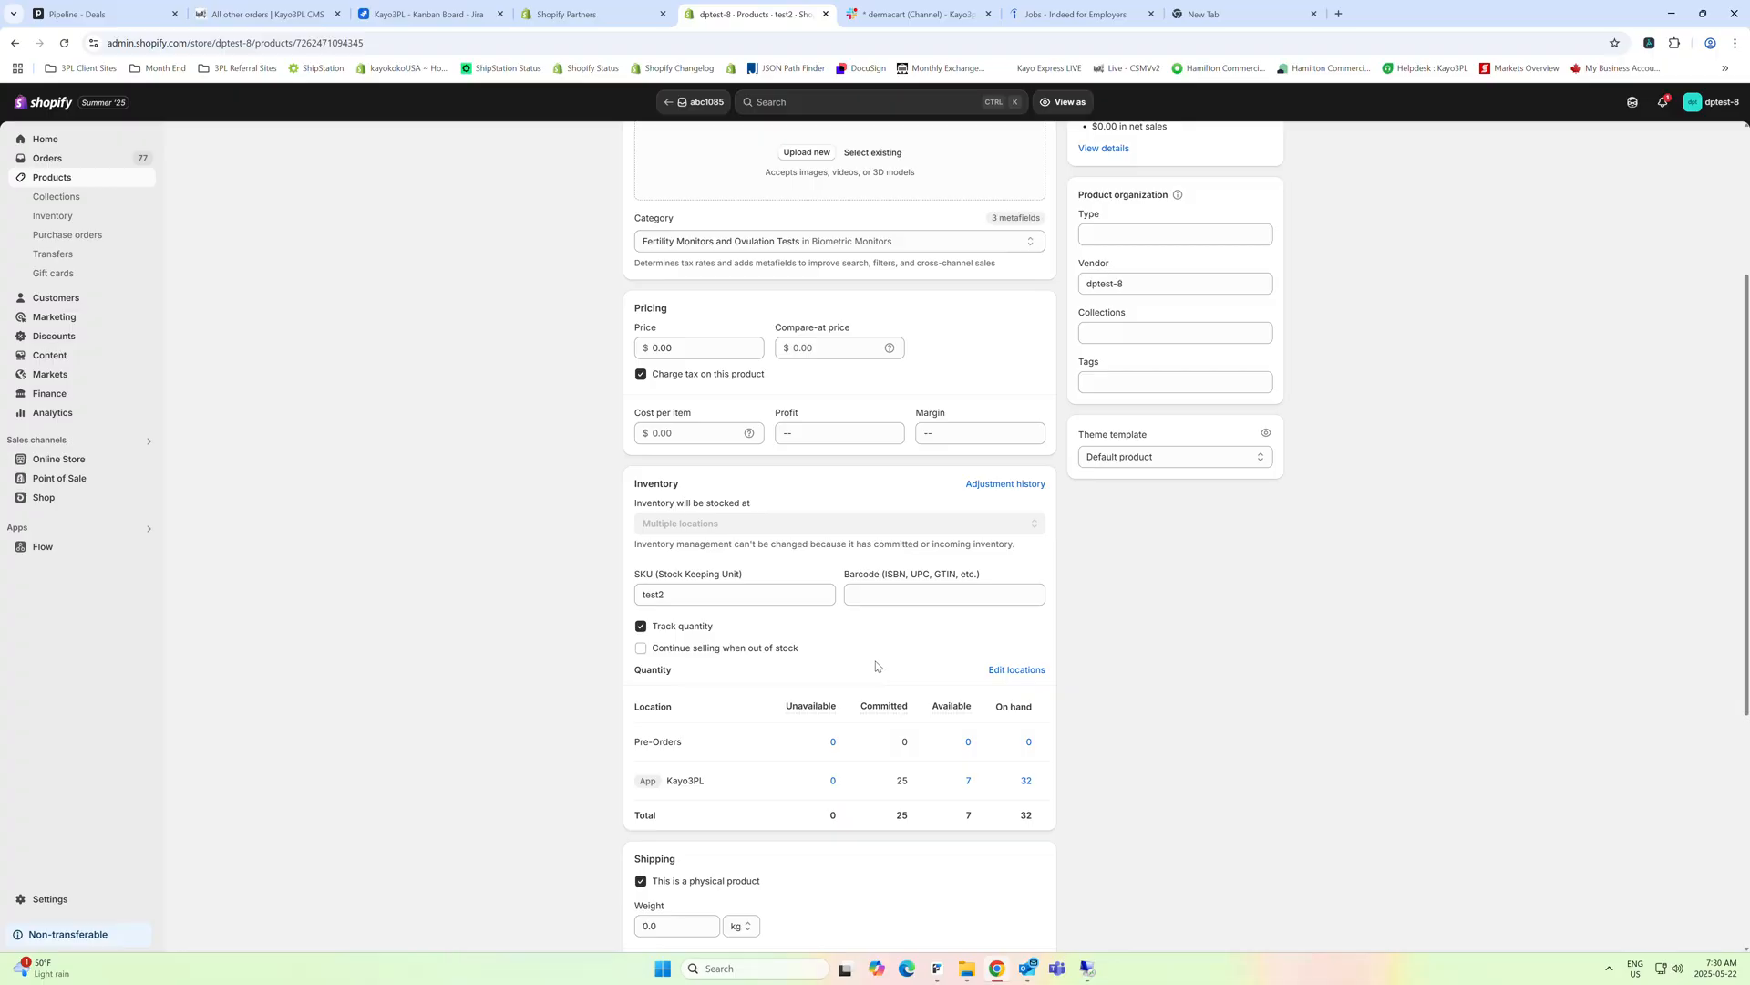
{"action": "left_click", "coordinate": [1017, 671]}
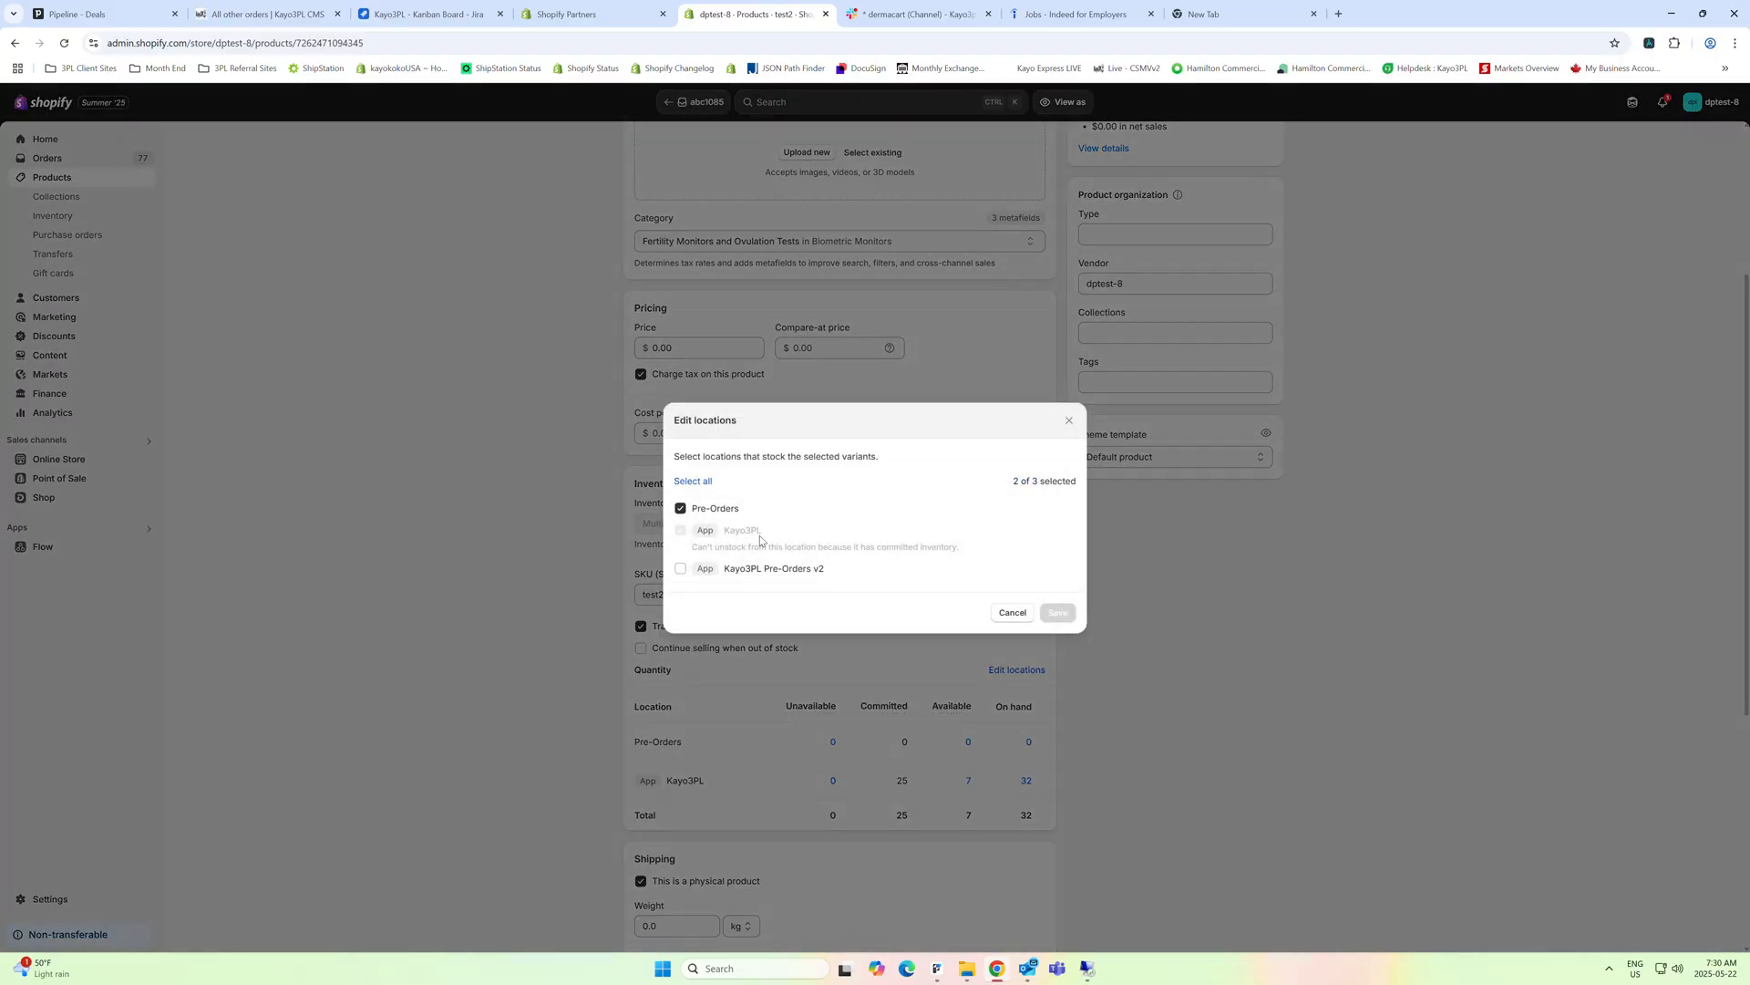
{"action": "left_click", "coordinate": [682, 509]}
{"action": "left_click", "coordinate": [1059, 615]}
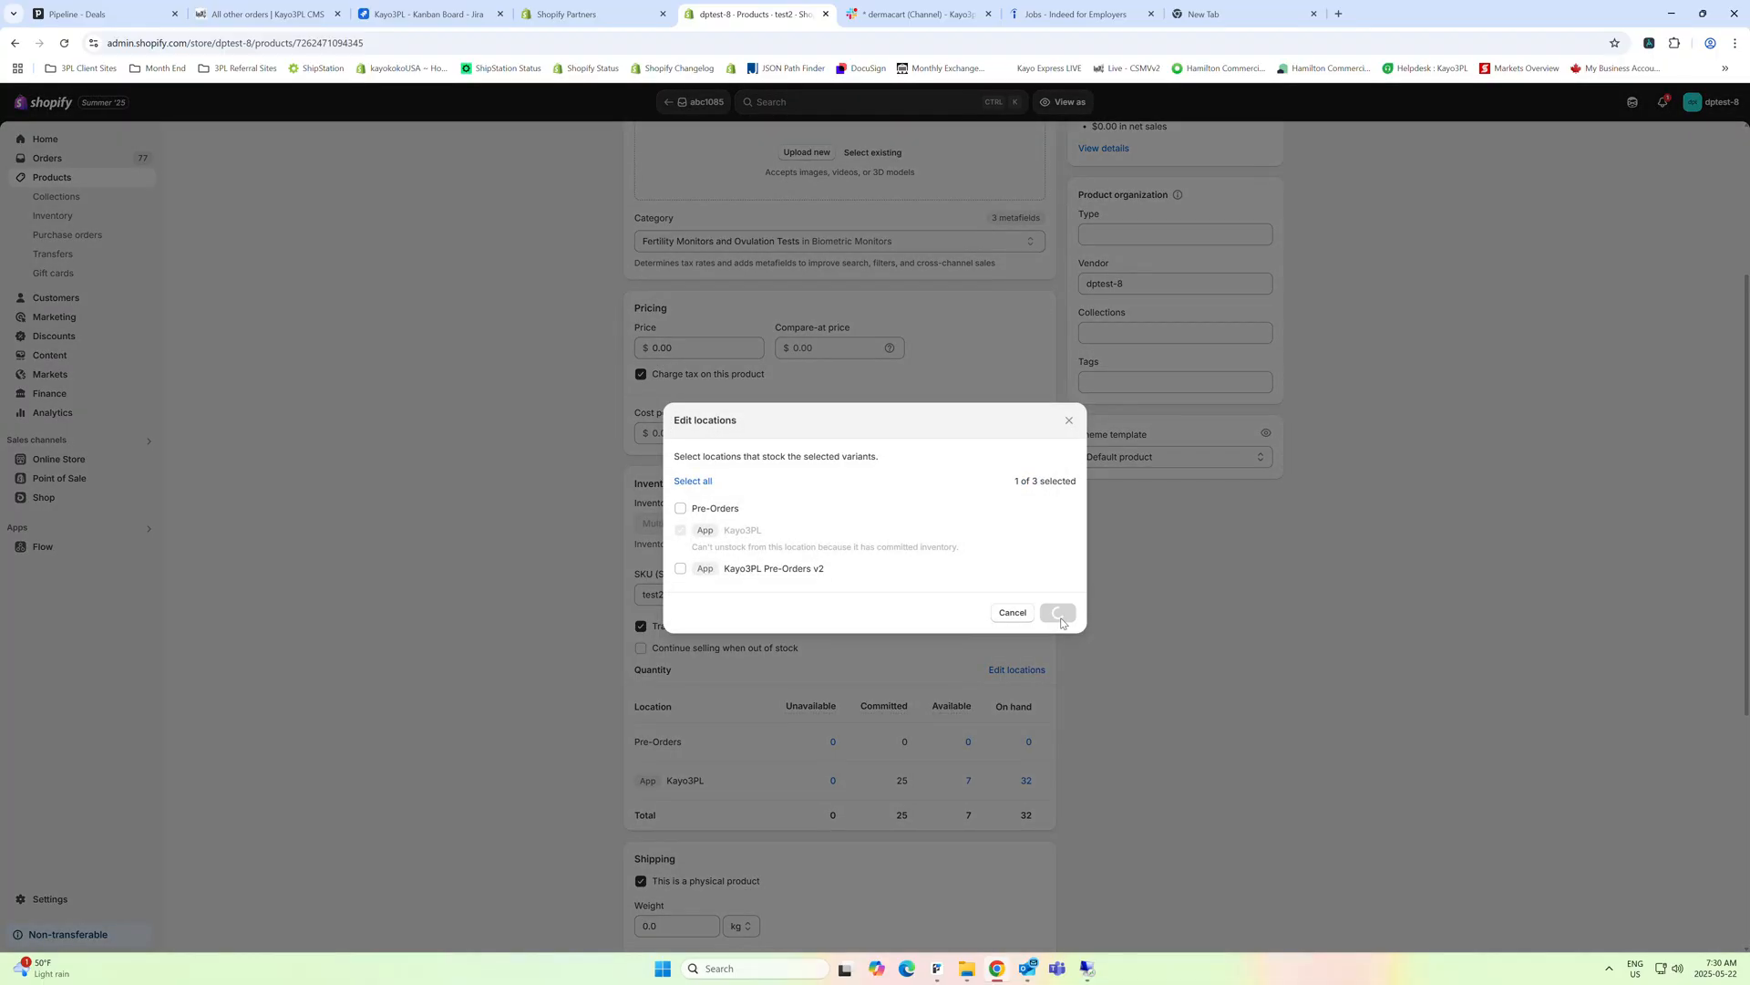